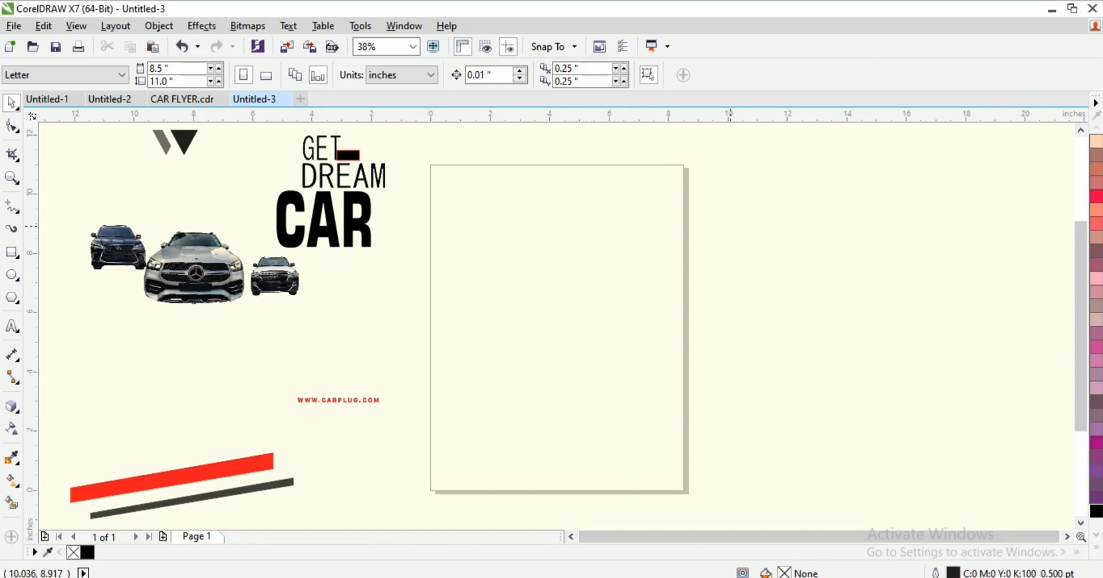
Step: Import all five images from the VVV\New folder
right_click(755, 199)
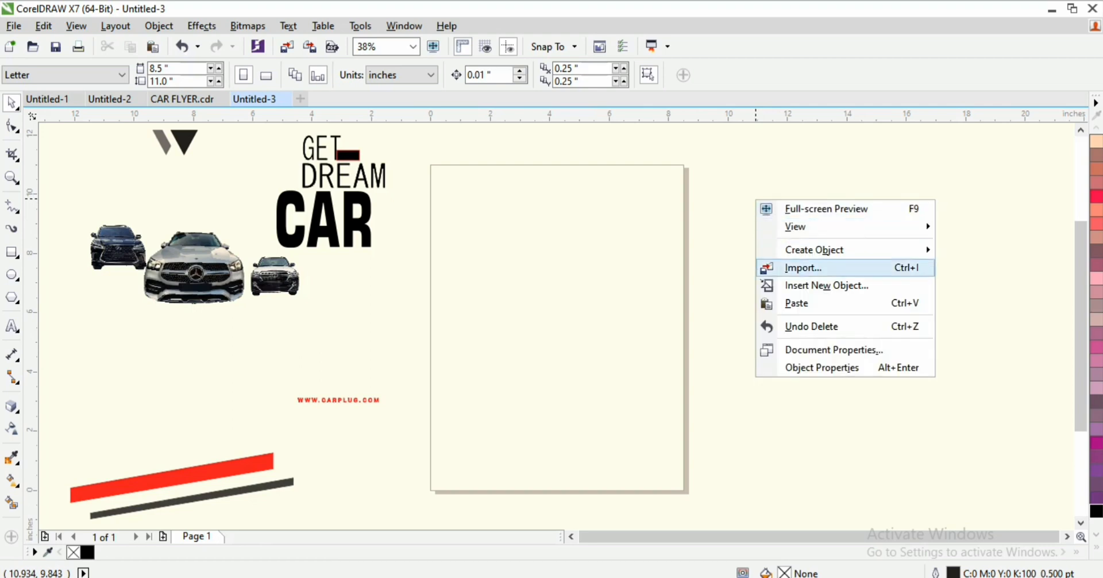
left_click(805, 268)
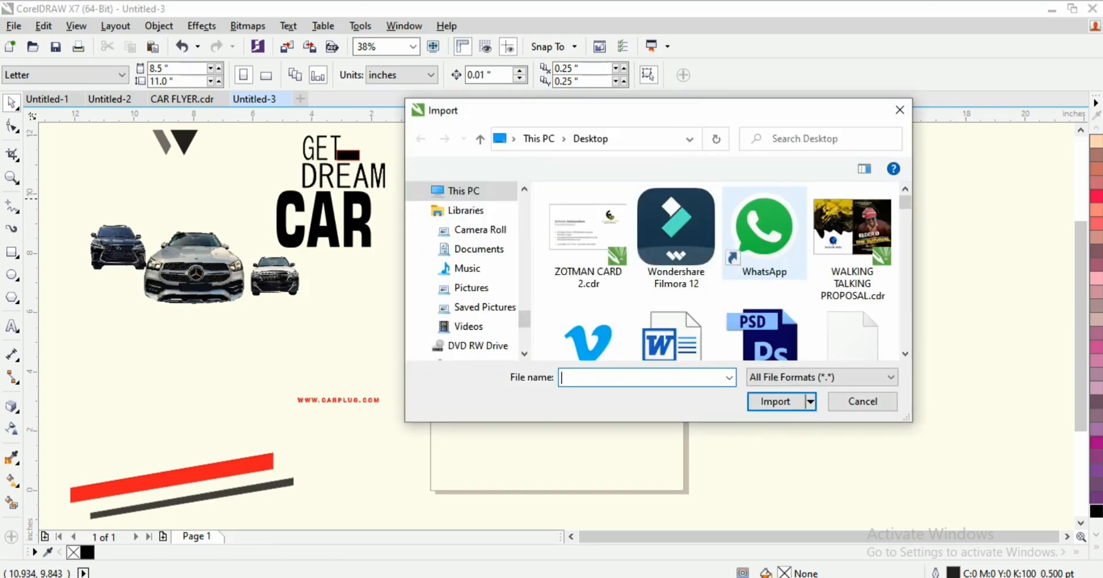
left_click_drag(525, 319, 524, 340)
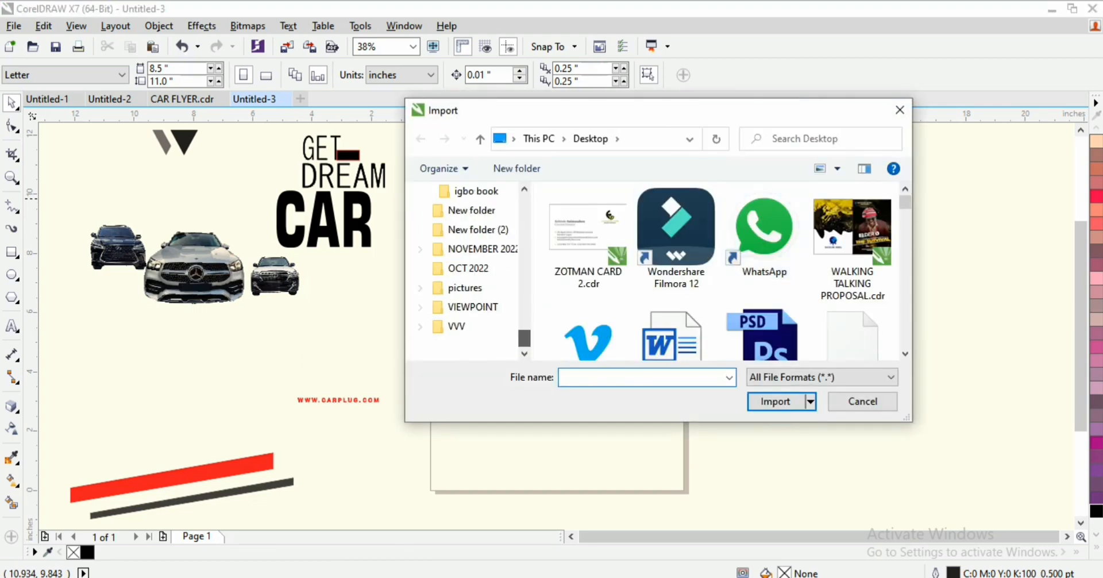
left_click(457, 327)
double_click(588, 232)
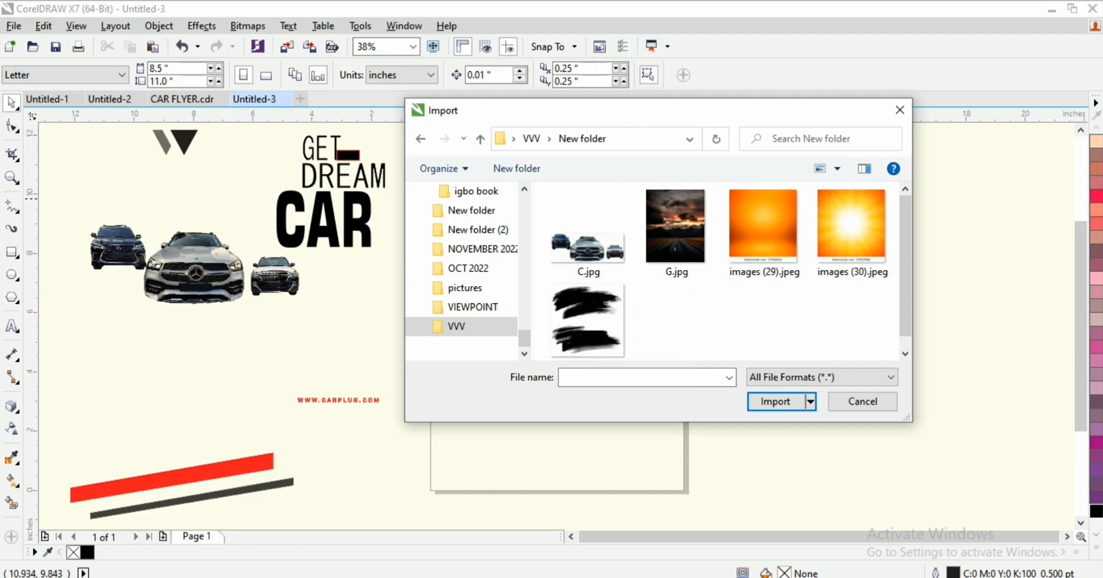
left_click_drag(869, 335, 570, 227)
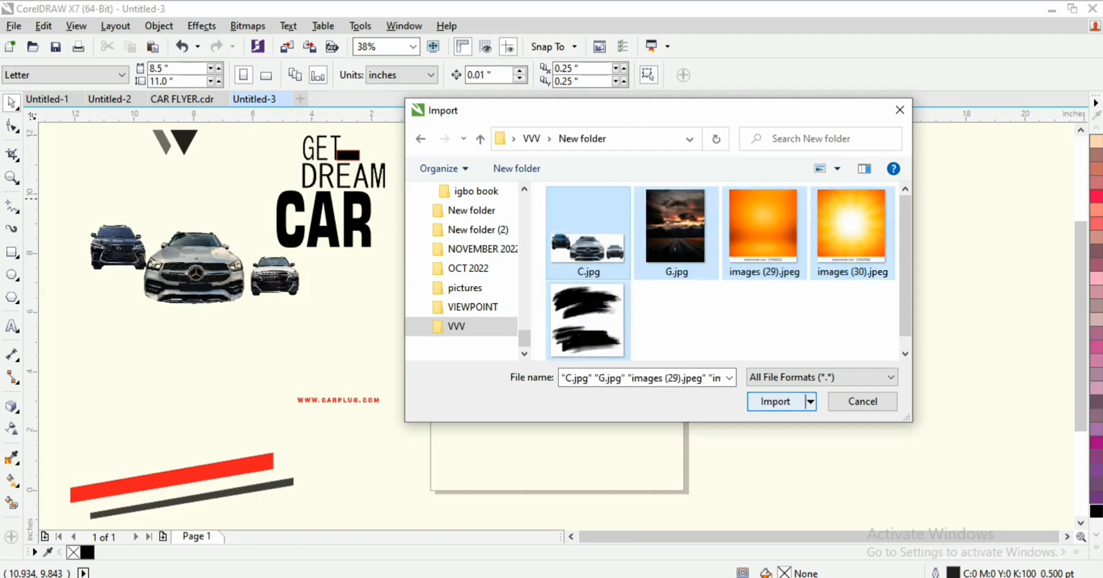
key("Return")
Step: Place the car, sunset road and orange gradient images right of the page
left_click_drag(725, 175, 791, 198)
left_click(824, 168)
left_click(833, 242)
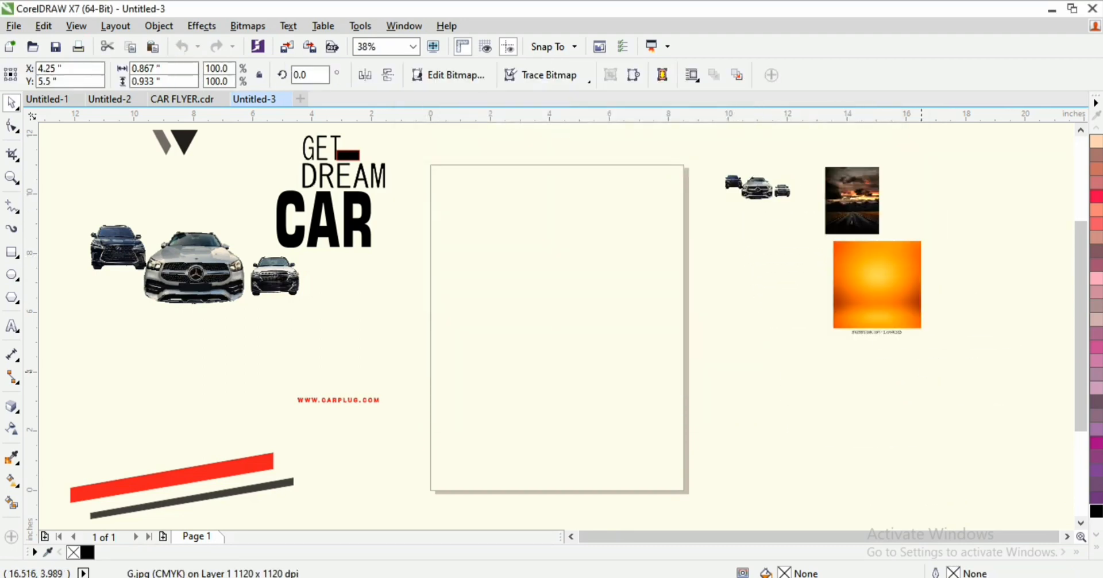
Step: Place the sunburst and black brush-stroke images beside the page
left_click(835, 352)
left_click_drag(925, 176, 1021, 272)
left_click(985, 420)
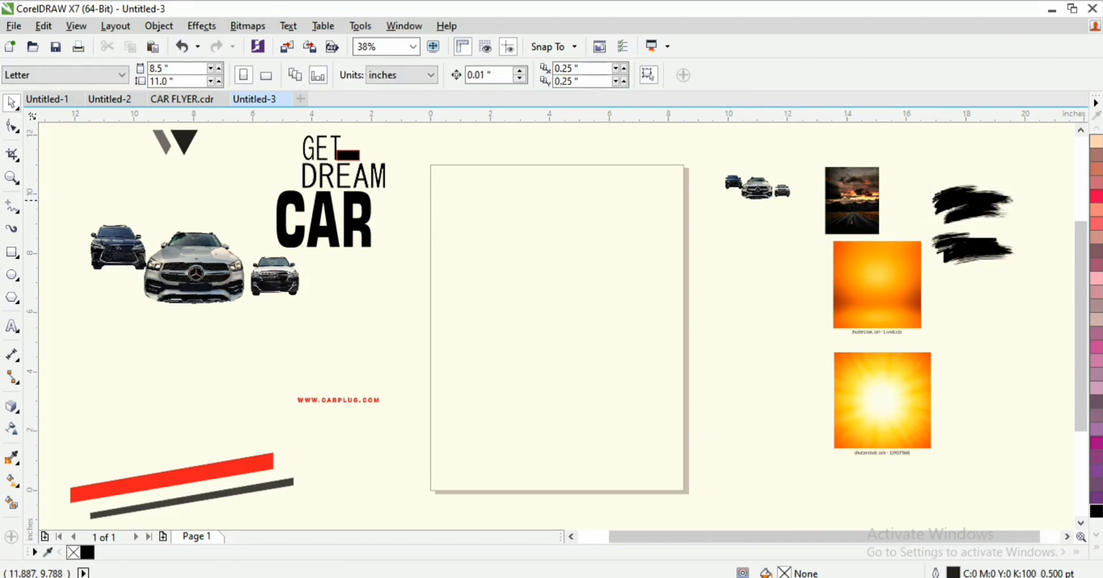
Step: Move the sunset road photo onto the page and scale it to about 9 × 11.3 inches
left_click(864, 198)
left_click_drag(858, 202, 459, 198)
left_click_drag(488, 235, 710, 484)
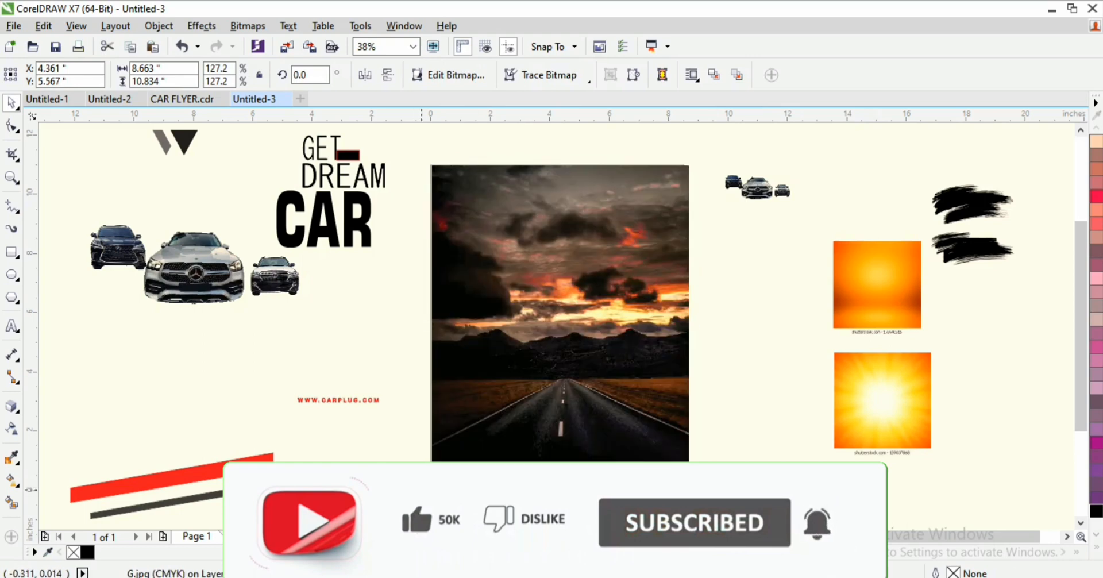
left_click_drag(424, 493, 415, 504)
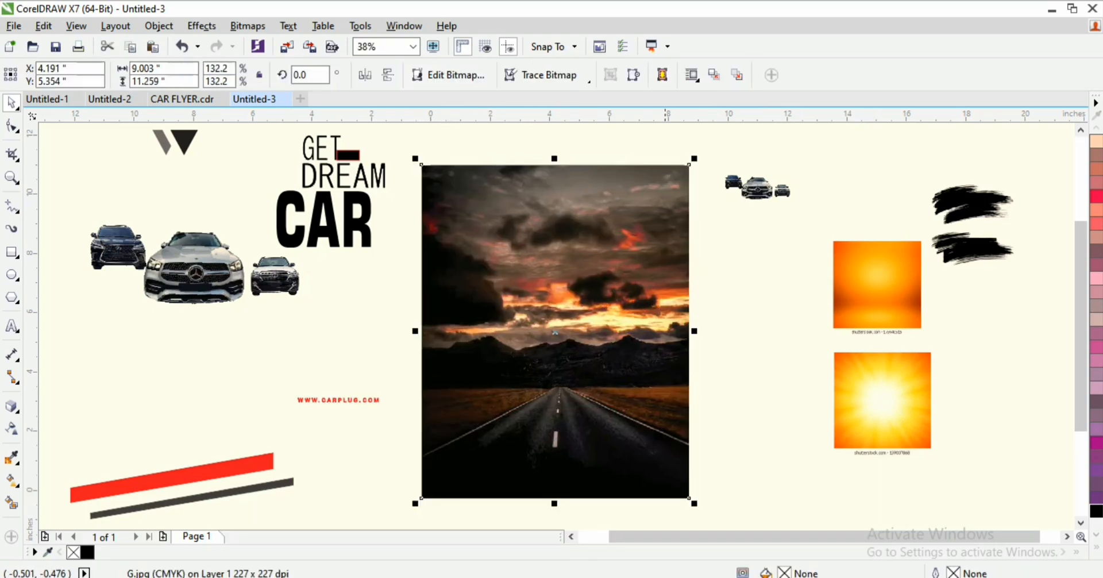
left_click(647, 318)
left_click(321, 142)
left_click(321, 148)
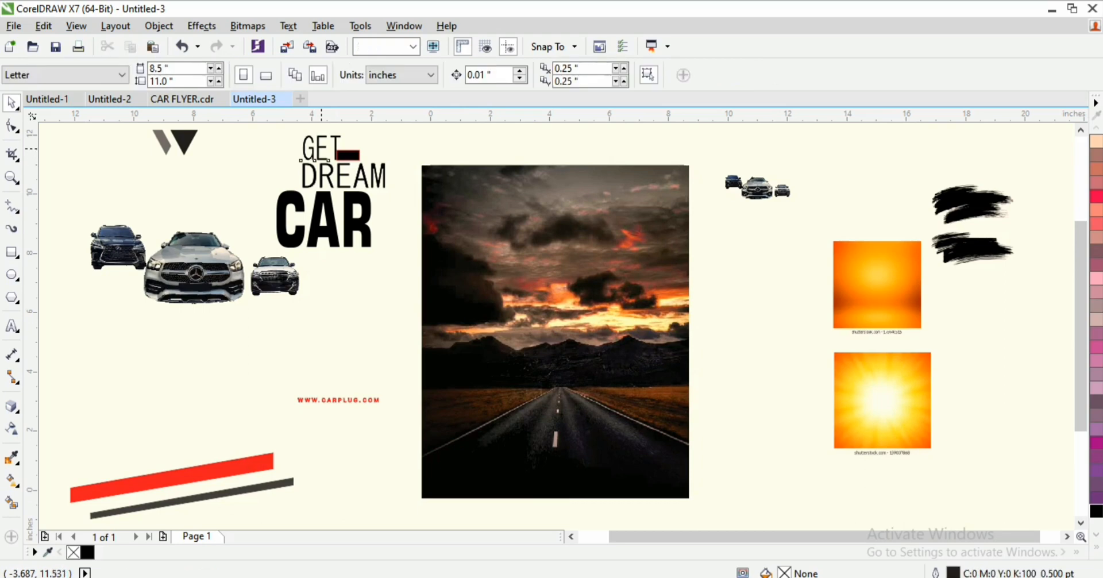
Step: Move GET, YOUR and the small dark rectangle onto the photo, making GET and YOUR white
left_click_drag(321, 145, 523, 291)
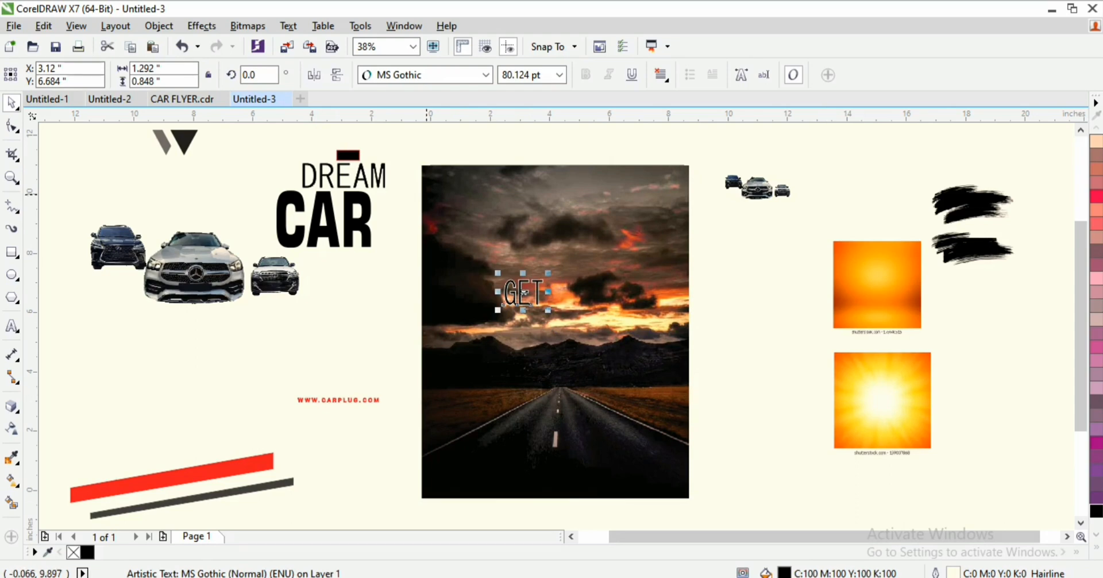
left_click(347, 153)
left_click_drag(347, 153, 597, 286)
left_click_drag(347, 154, 562, 302)
left_click_drag(390, 258, 583, 316)
left_click(1096, 547)
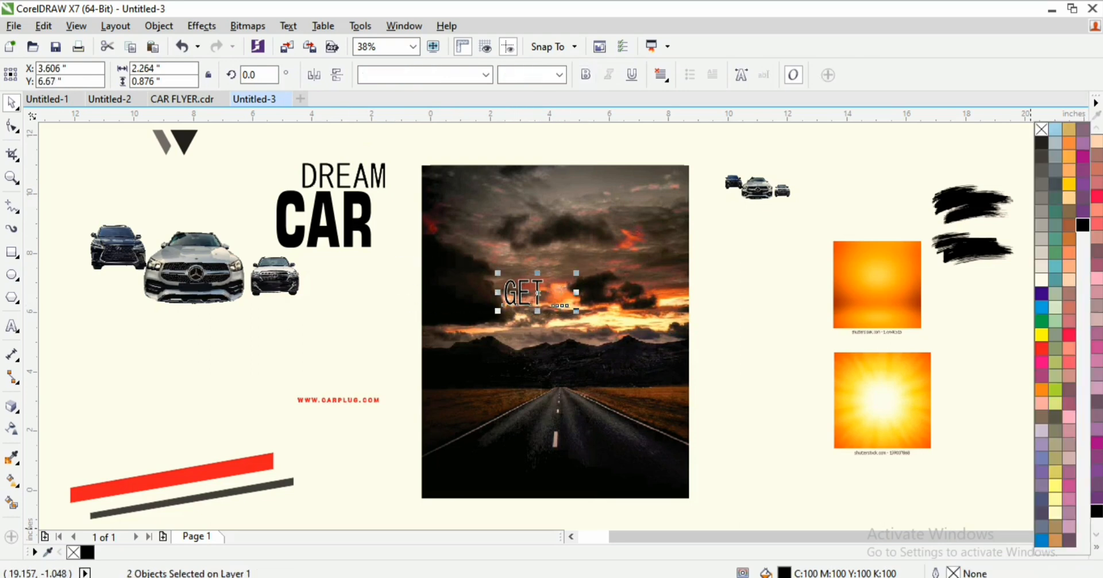
left_click(1041, 280)
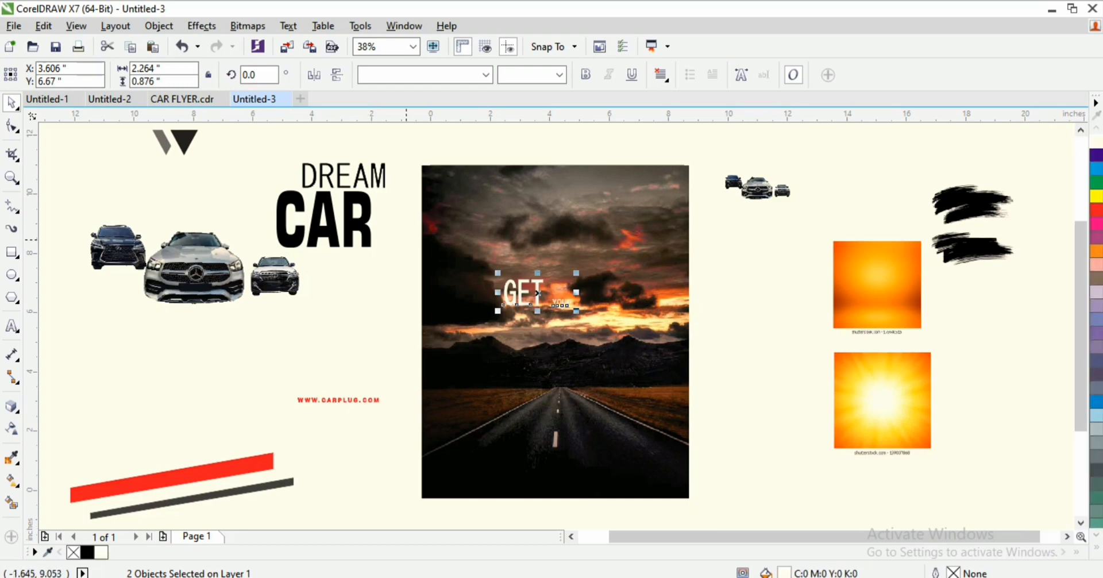
Step: Place white DREAM and CAR below GET and bring them in front of the photo
left_click(345, 175)
left_click_drag(345, 175, 554, 332)
key("shift+Page_Up")
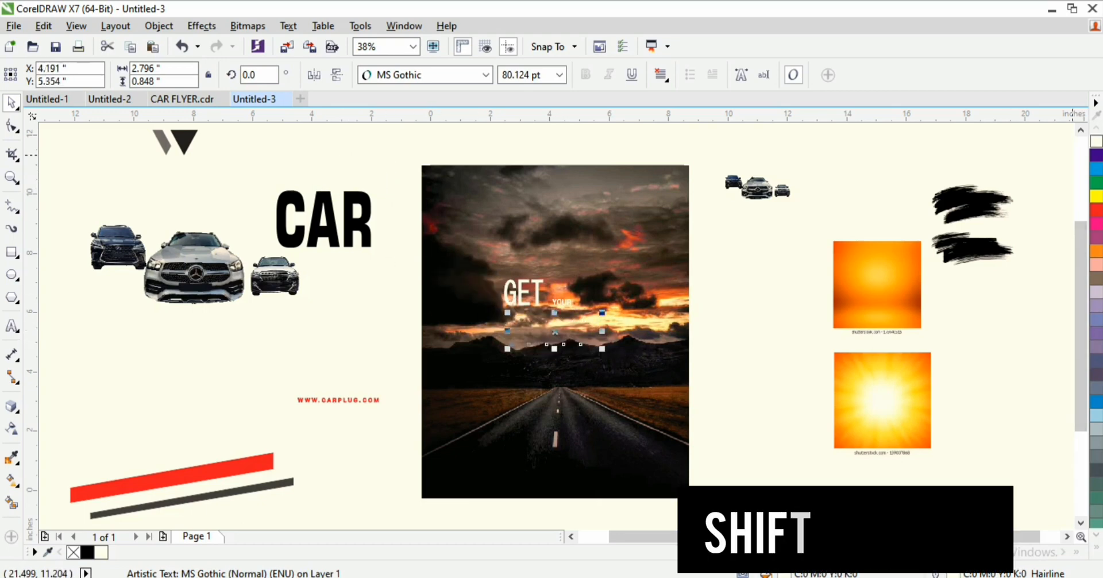
left_click(1096, 141)
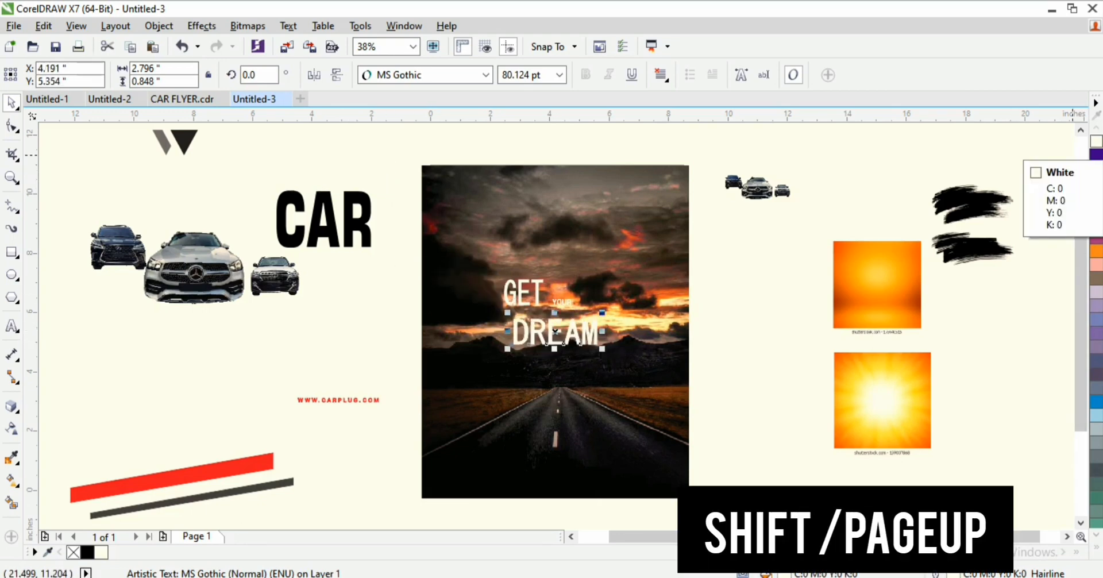
left_click_drag(322, 221, 560, 397)
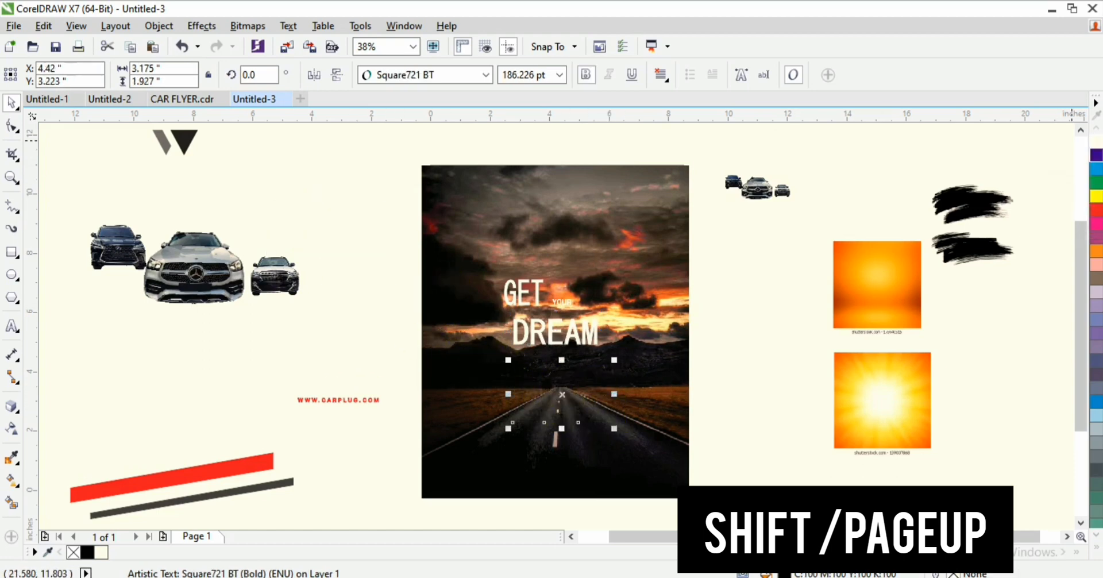
left_click(1096, 142)
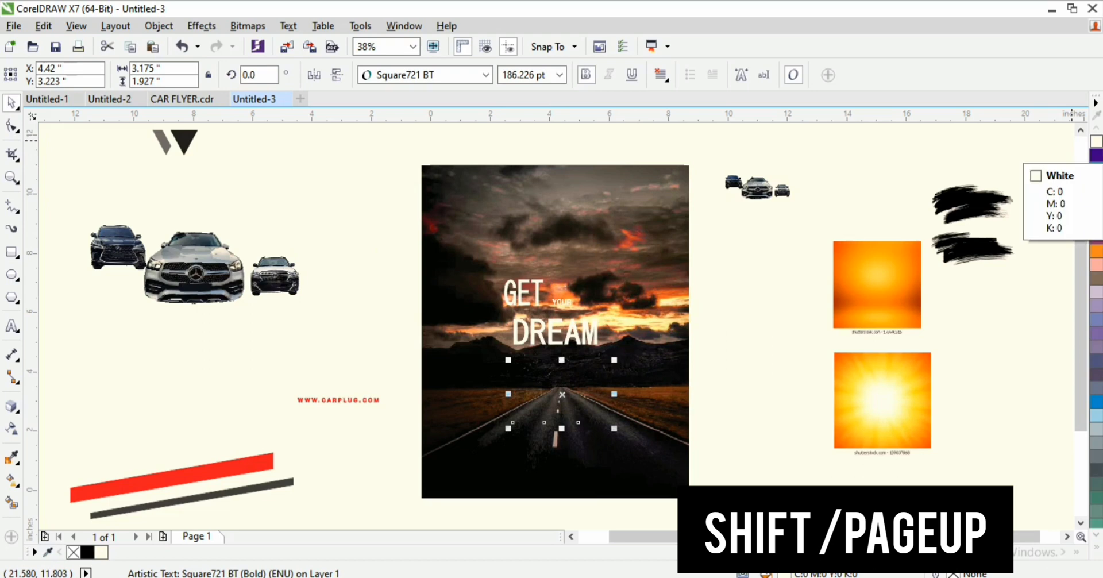
key("Page_Up")
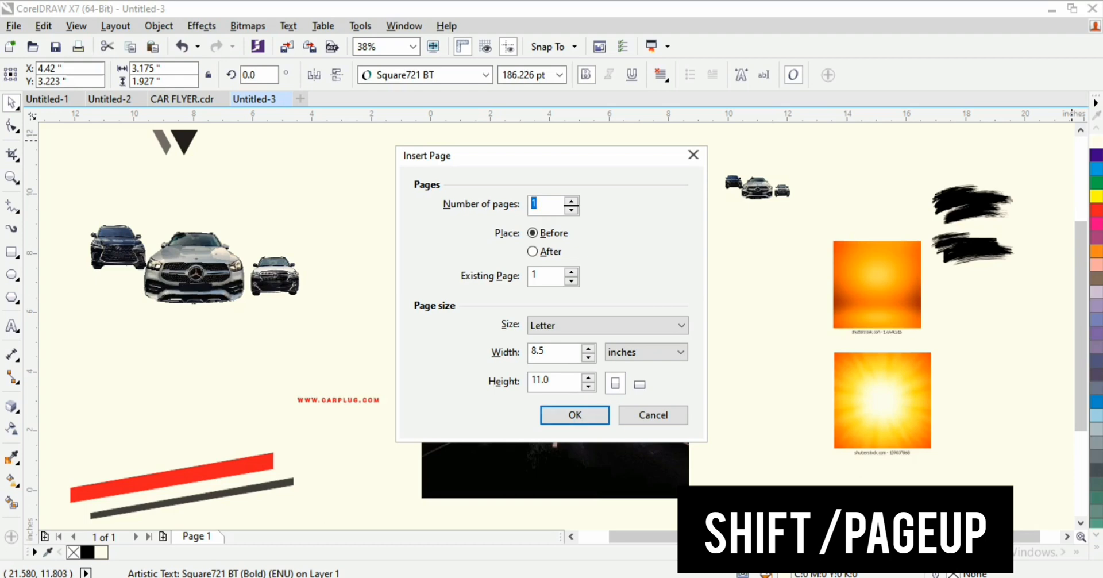
left_click(653, 414)
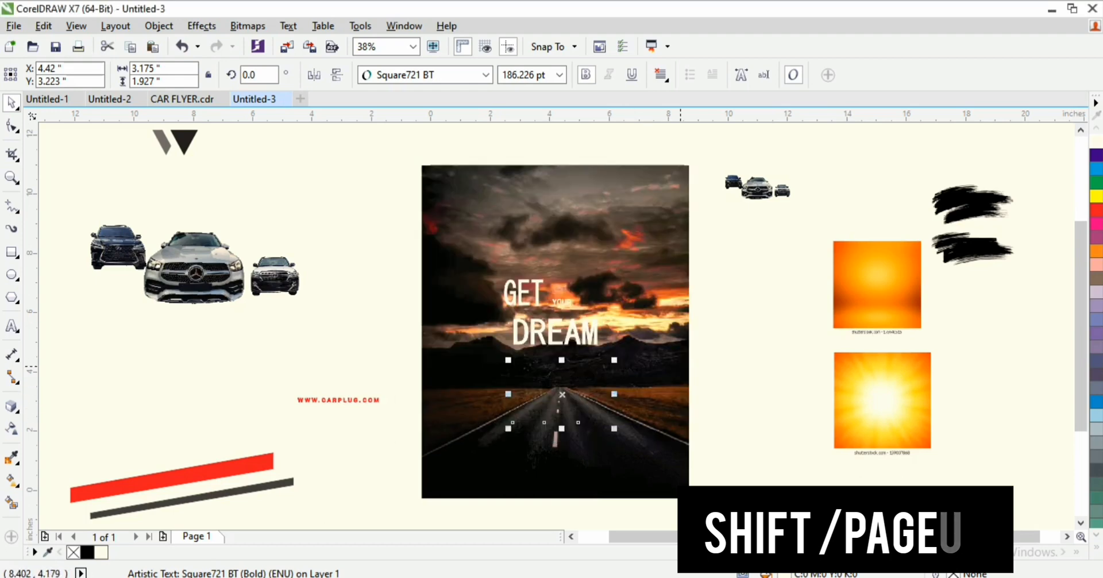
key("shift+Page_Up")
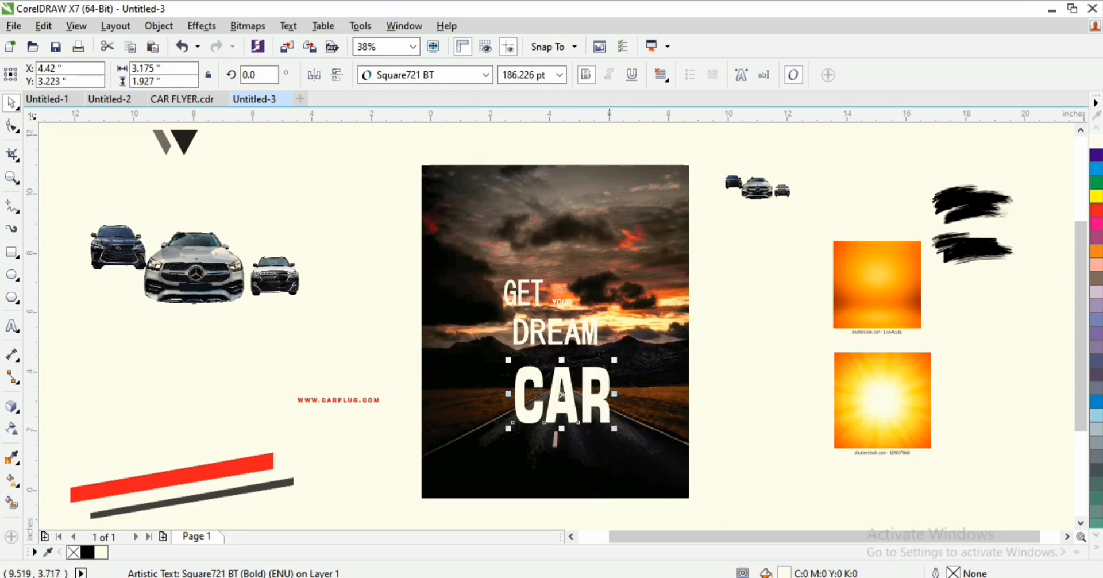
Step: Zoom in on the headline and move DREAM up tight beneath GET and YOUR
key("z")
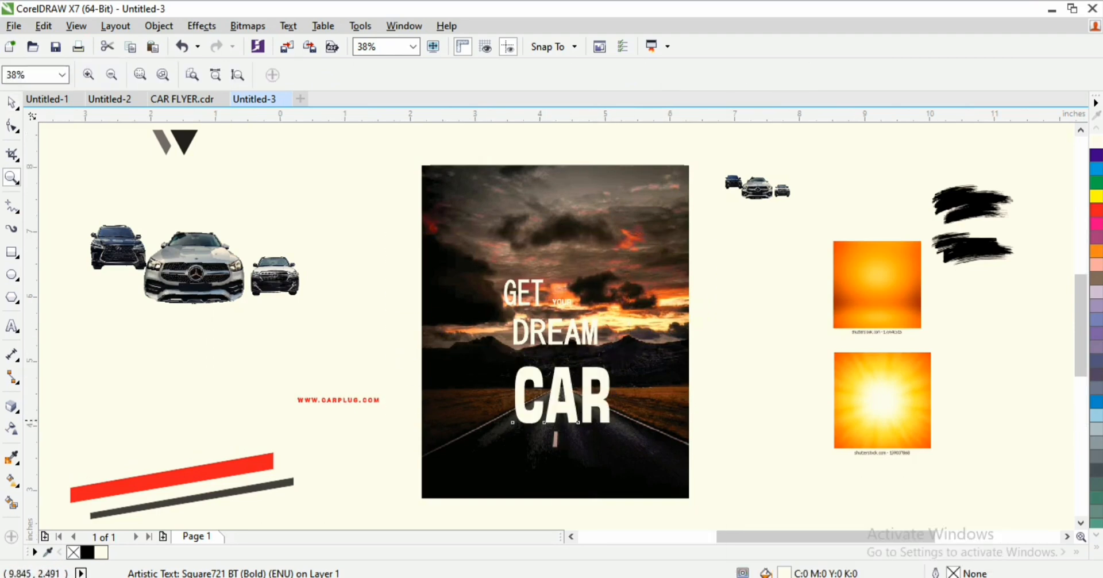
left_click_drag(391, 233, 724, 419)
left_click_drag(914, 244, 487, 397)
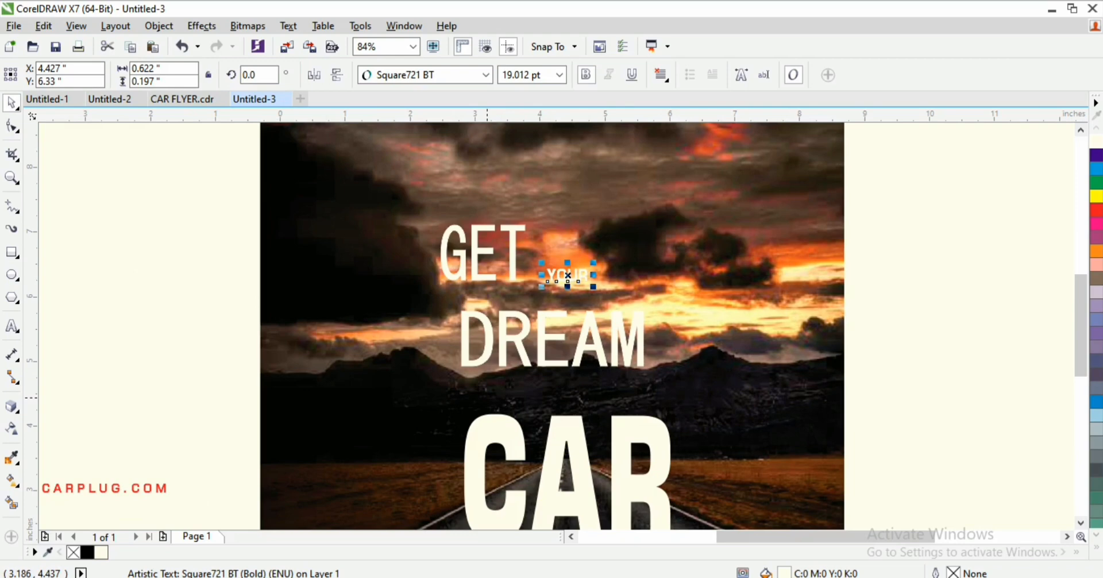
left_click_drag(923, 182, 418, 412)
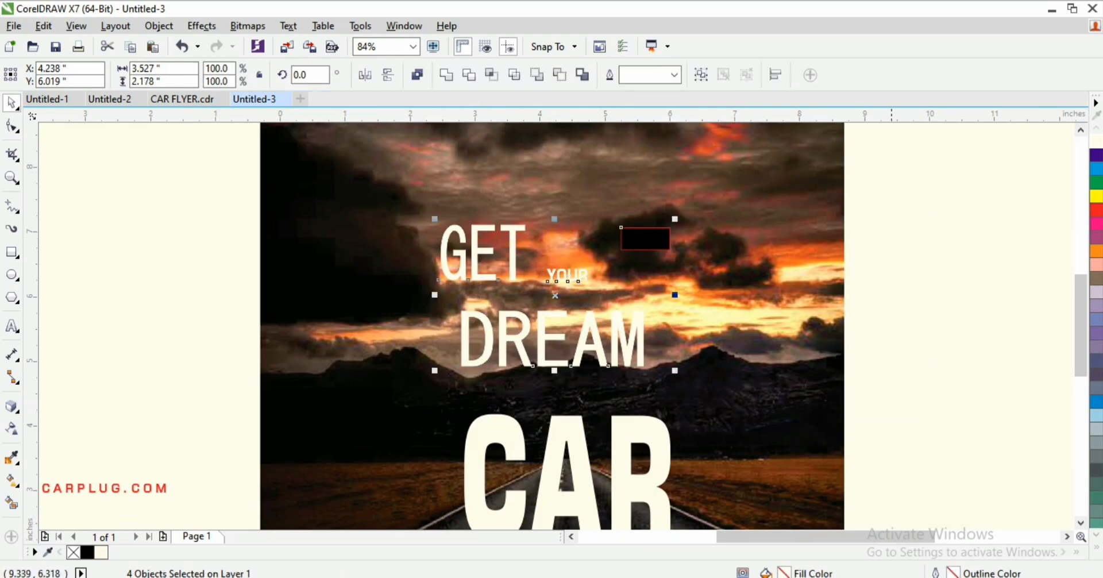
left_click(483, 253)
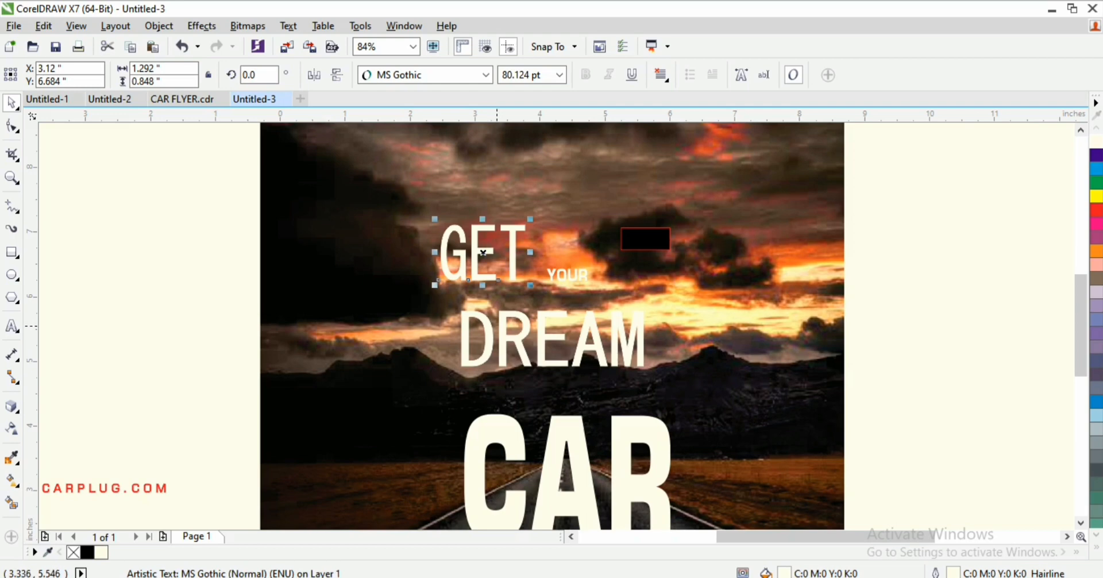
left_click(497, 336)
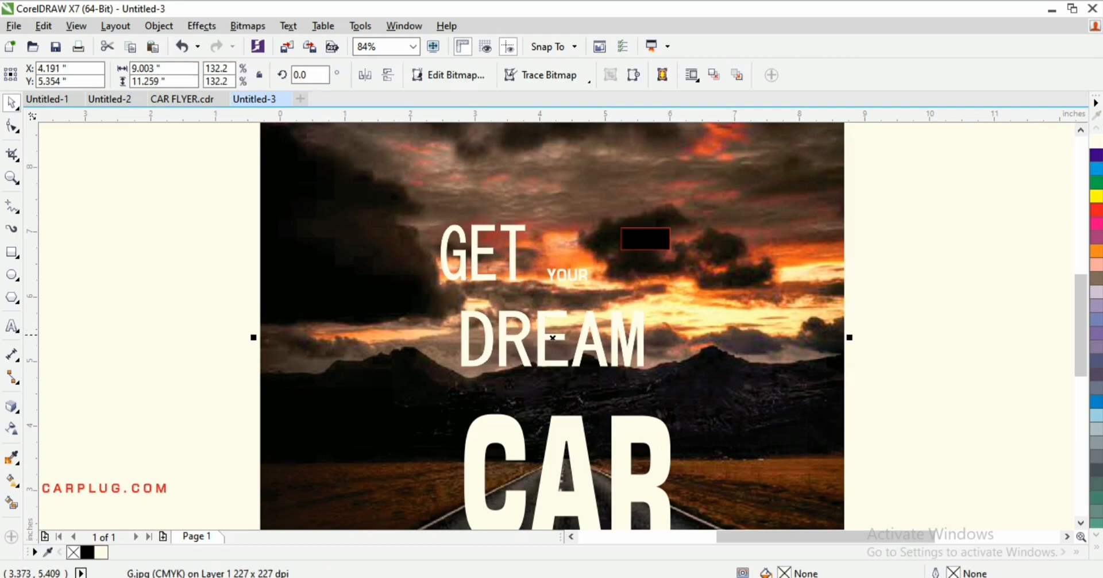
left_click_drag(509, 335, 498, 311)
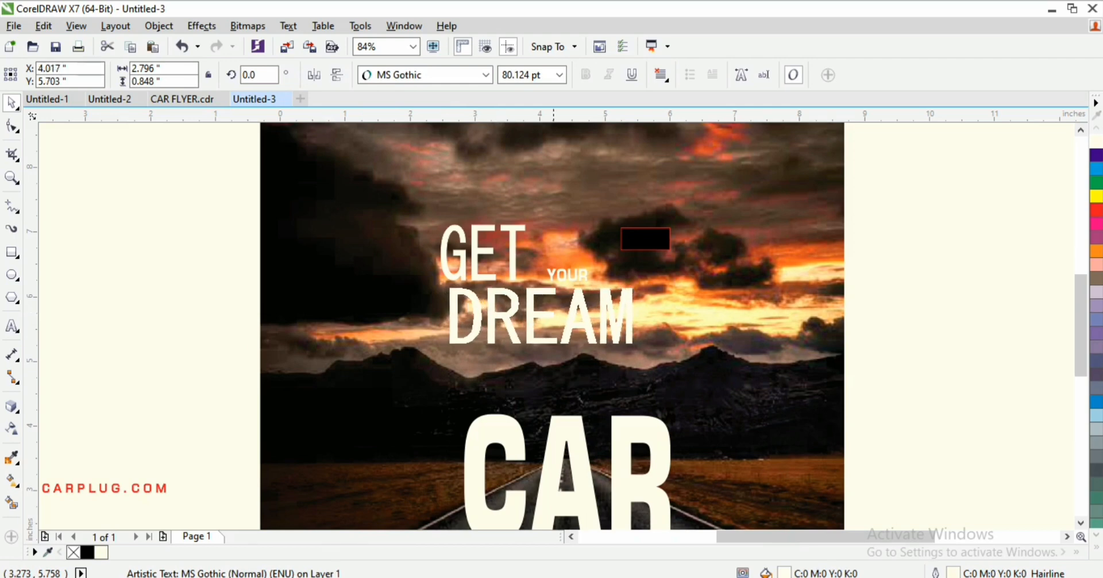
left_click(636, 242)
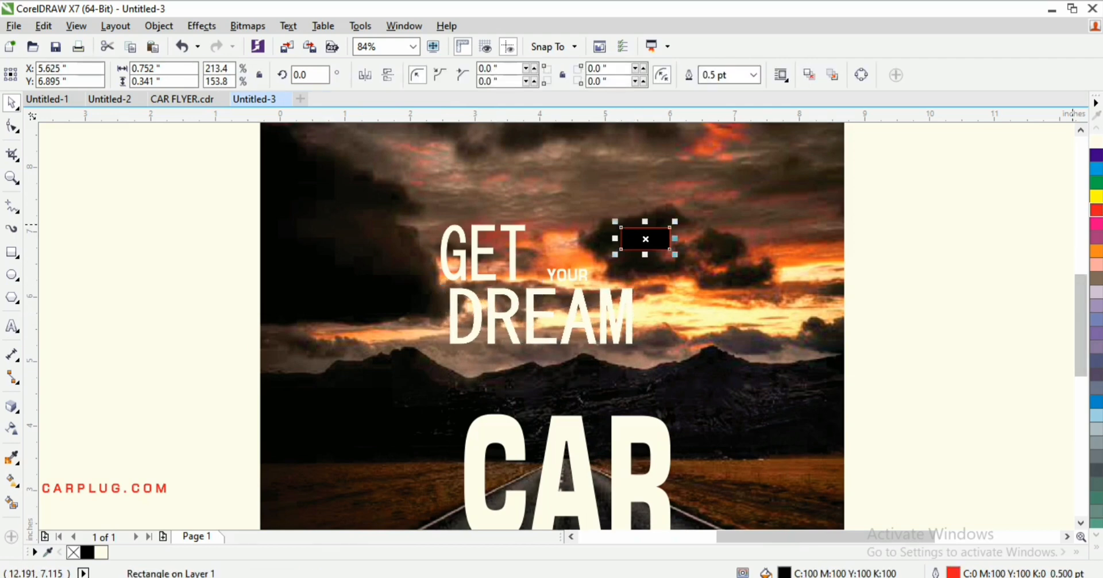
Step: Fill the small rectangle red and fit the YOUR text fully inside it
left_click(1096, 210)
left_click_drag(669, 228, 553, 270)
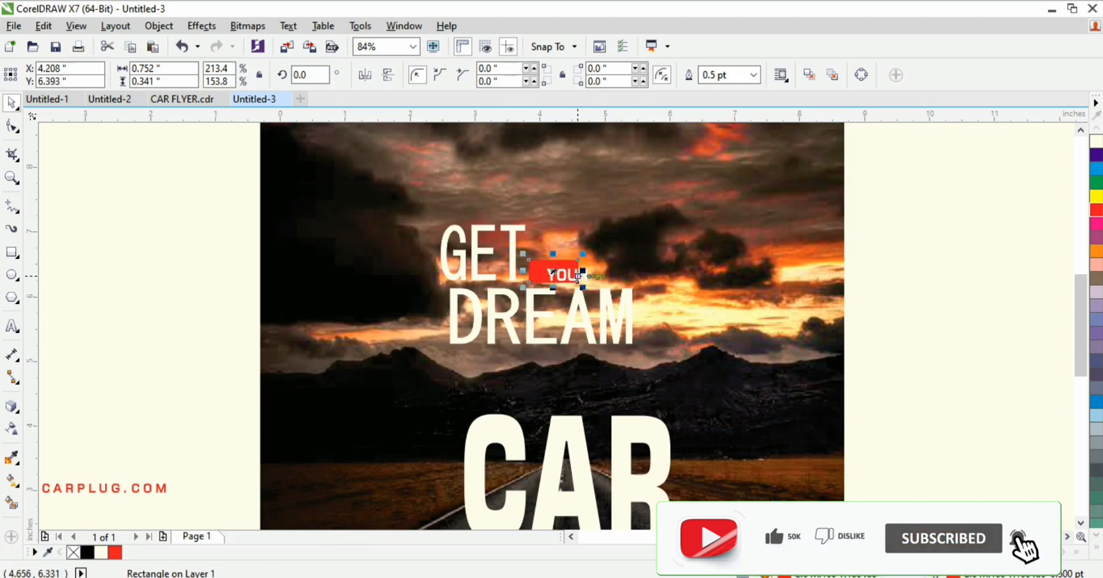
scroll(543, 277, "up", 5)
left_click(543, 277)
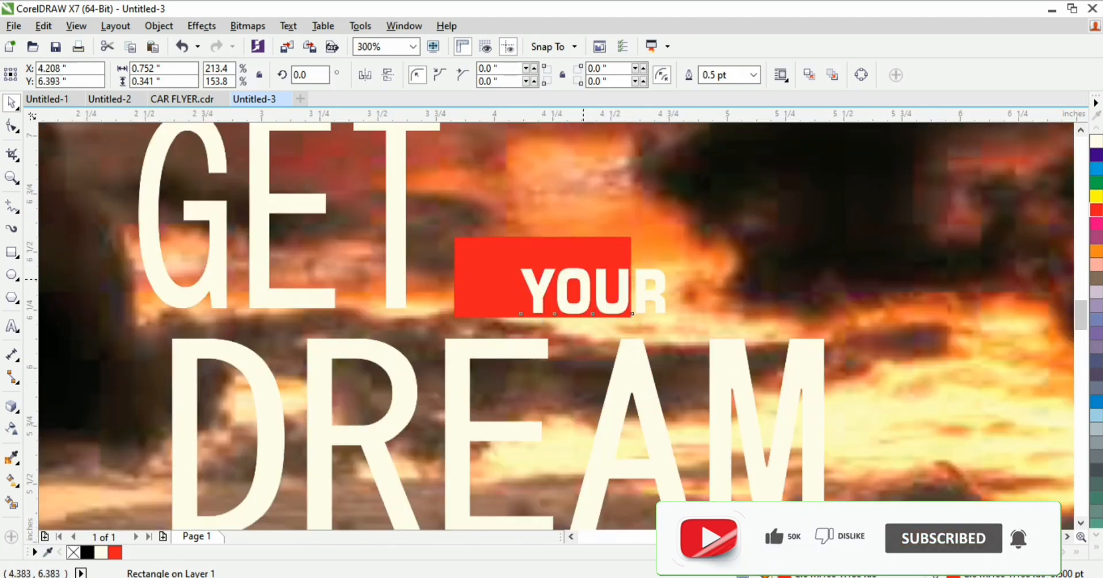
mouse_move(543, 277)
left_mouse_down()
mouse_move(501, 274)
mouse_move(542, 276)
left_mouse_up()
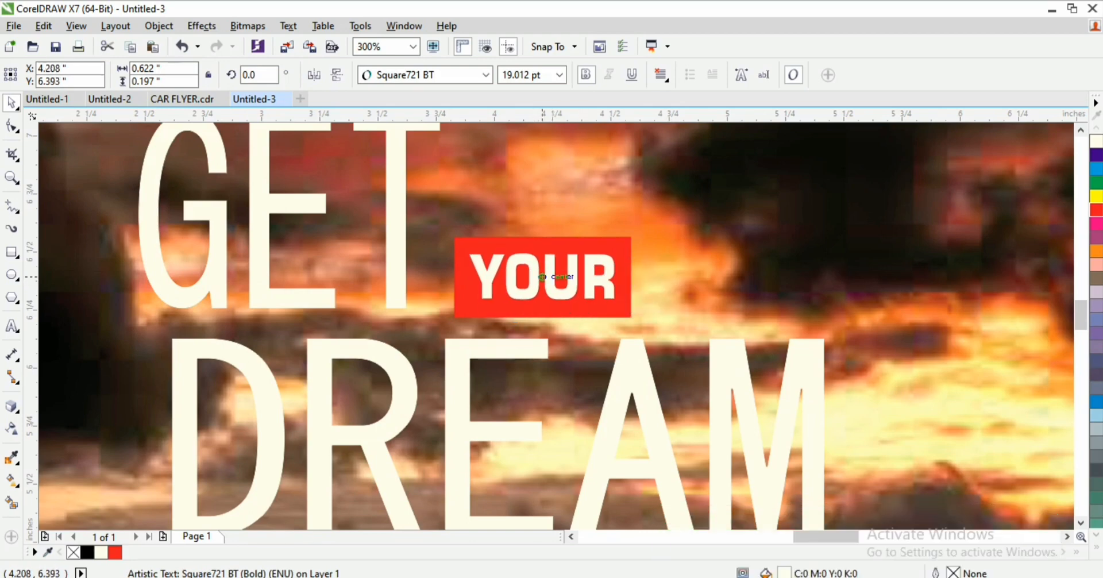
left_click(542, 278)
left_click(378, 272)
Step: Nudge GET slightly right and DREAM snugly beneath it, then zoom out
left_click(399, 263)
left_click_drag(398, 261, 414, 278)
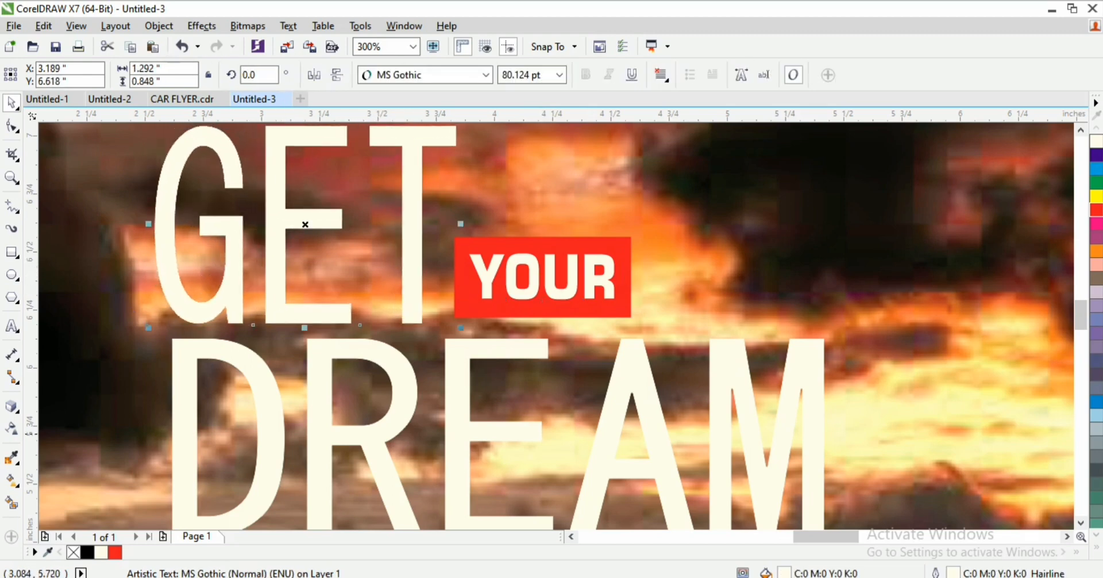
left_click(274, 432, "shift")
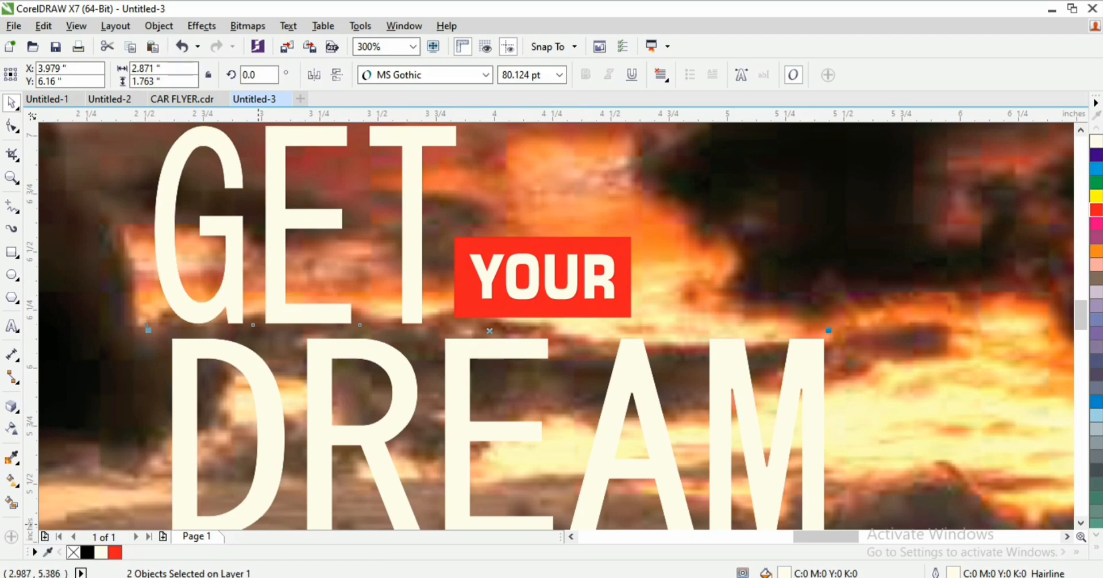
left_click(143, 300)
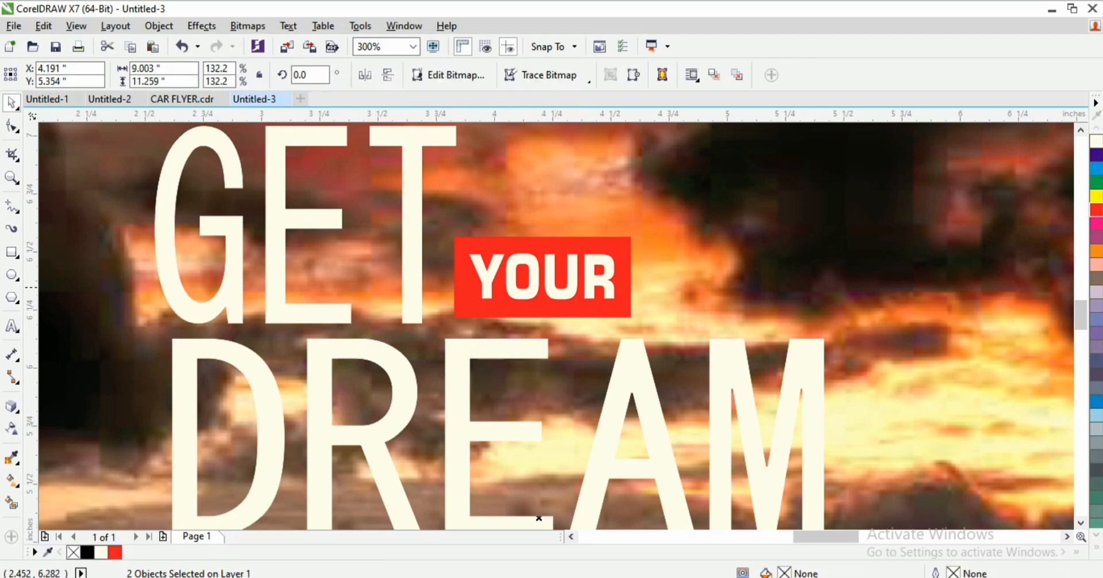
left_click_drag(168, 289, 173, 289)
left_click_drag(283, 395, 276, 400)
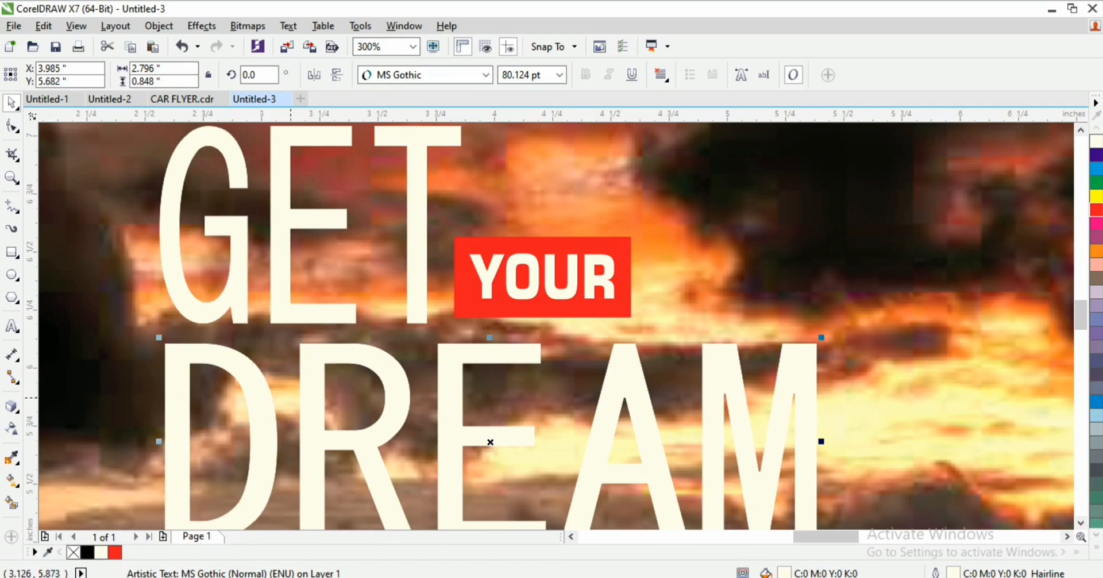
key("F3")
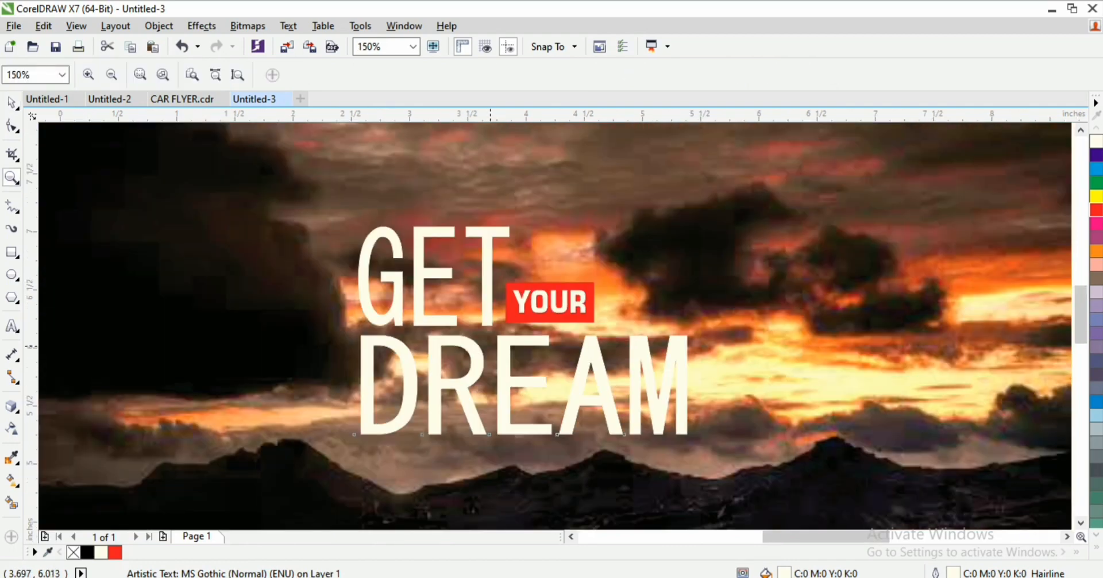
Step: Move CAR up and nudge it into place directly under DREAM
key("F3")
key("space")
left_click_drag(563, 470, 544, 419)
key("space")
left_click_drag(389, 334, 681, 511)
key("space")
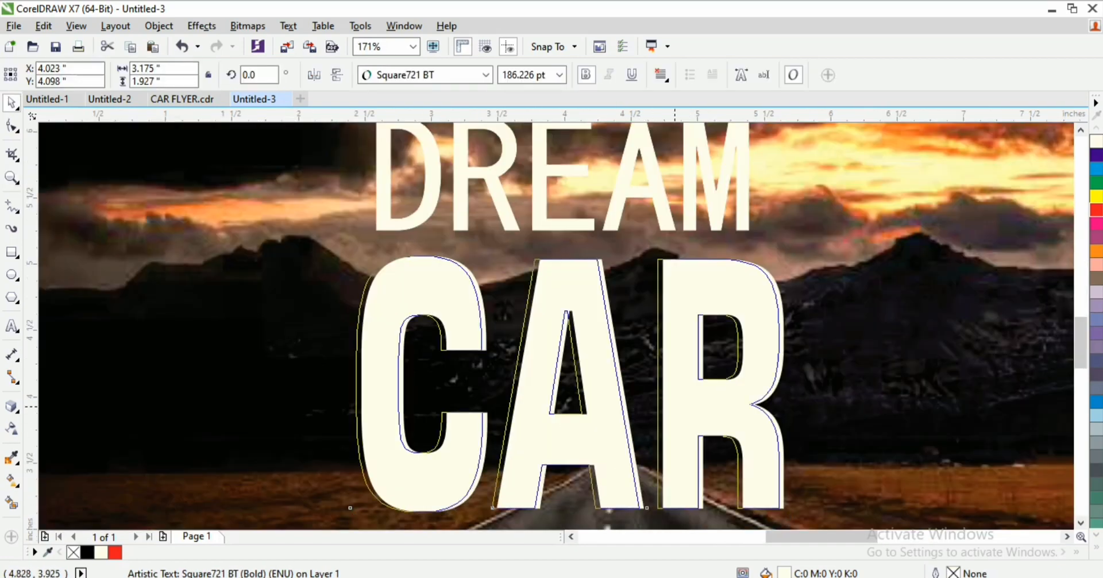
left_click_drag(674, 407, 683, 397)
key("space")
right_click(611, 422)
key("space")
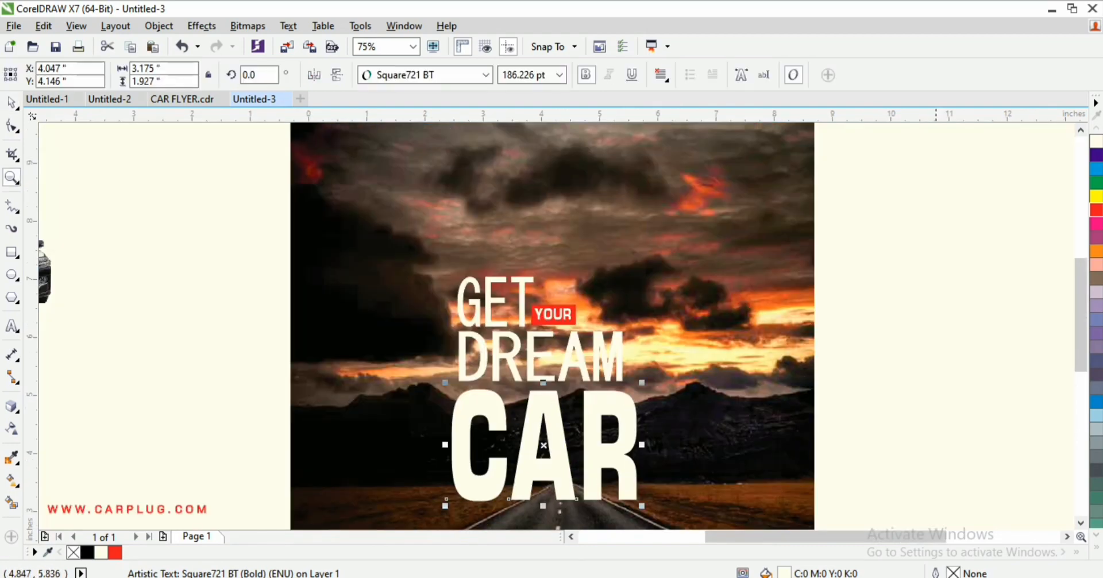
Step: Shift all five title objects together slightly right and up, then select CAR
left_click_drag(911, 243, 445, 520)
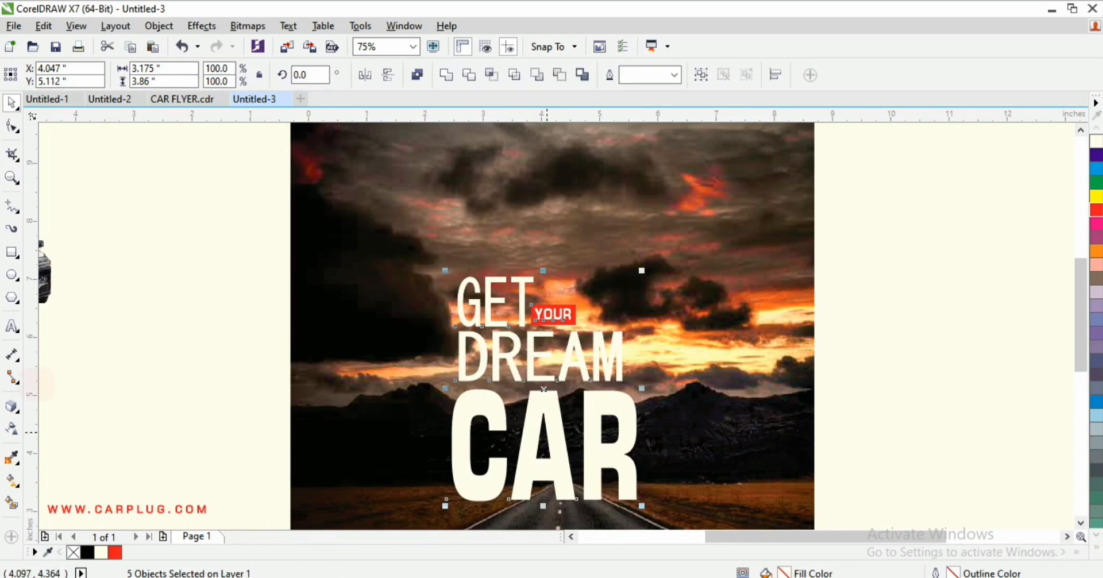
left_click_drag(555, 421, 560, 420)
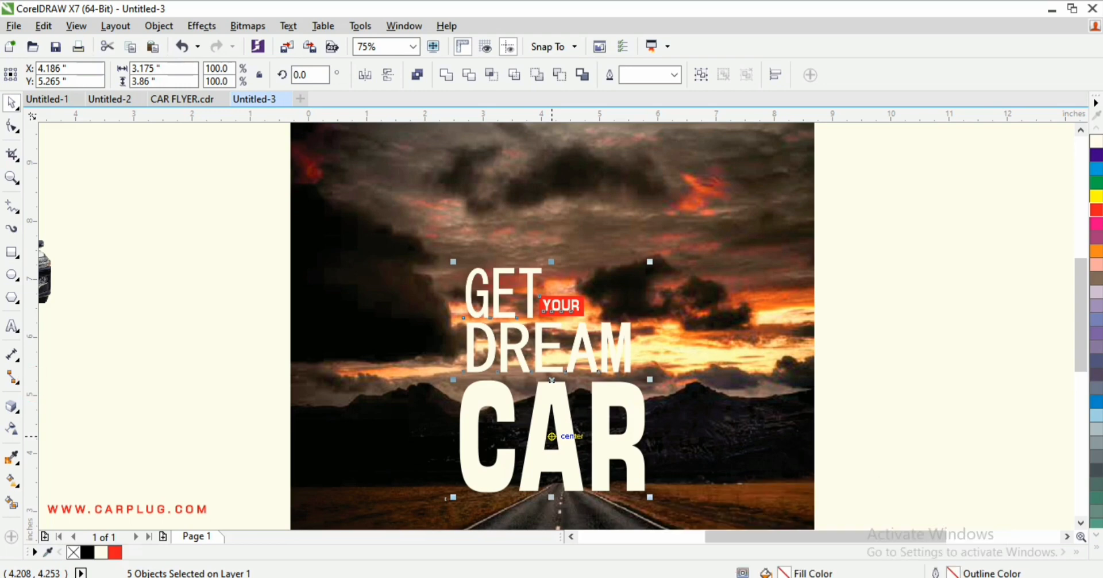
left_click(832, 354)
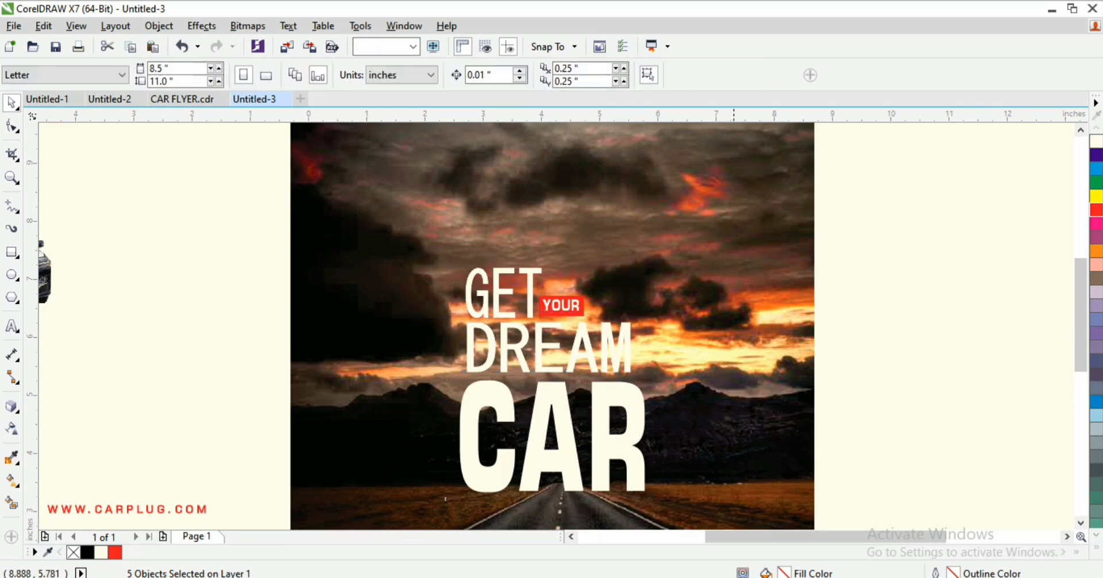
left_click(601, 421)
left_click(601, 423)
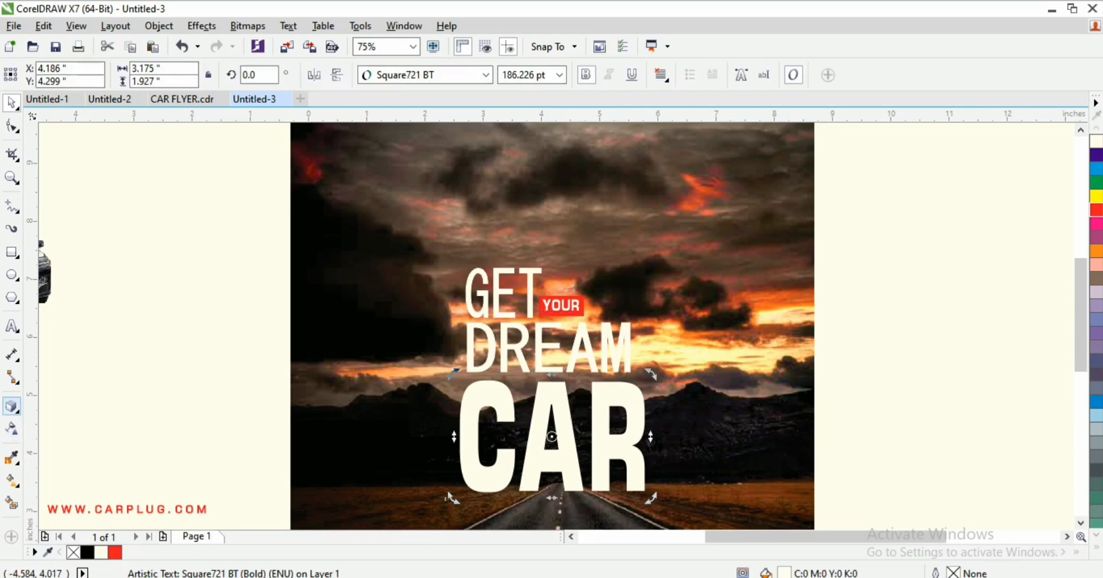
Step: Try a 3D extrusion on CAR toward the lower left, then undo it
left_click(12, 406)
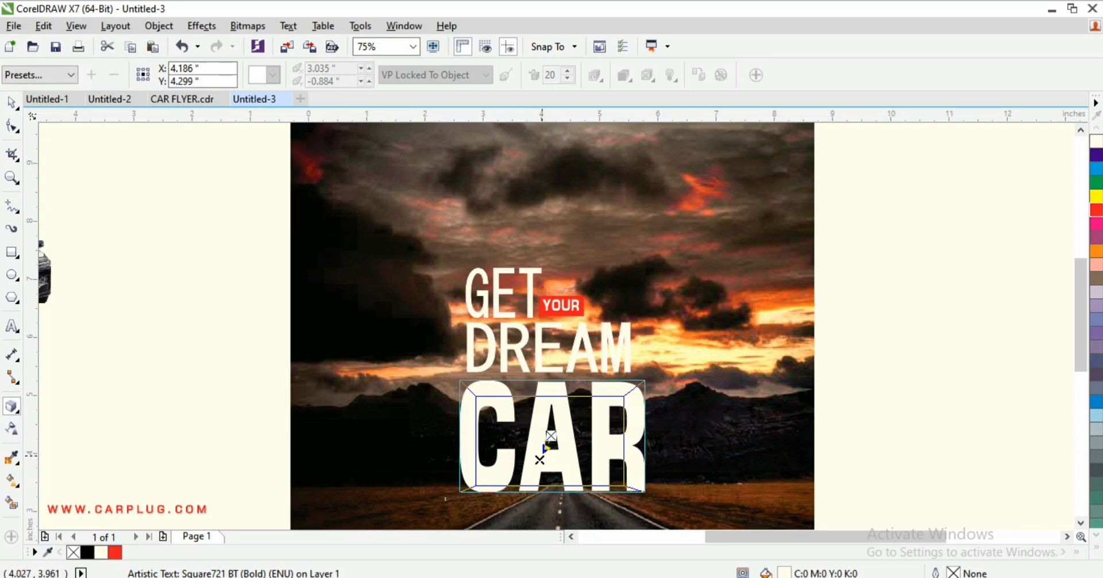
key("space")
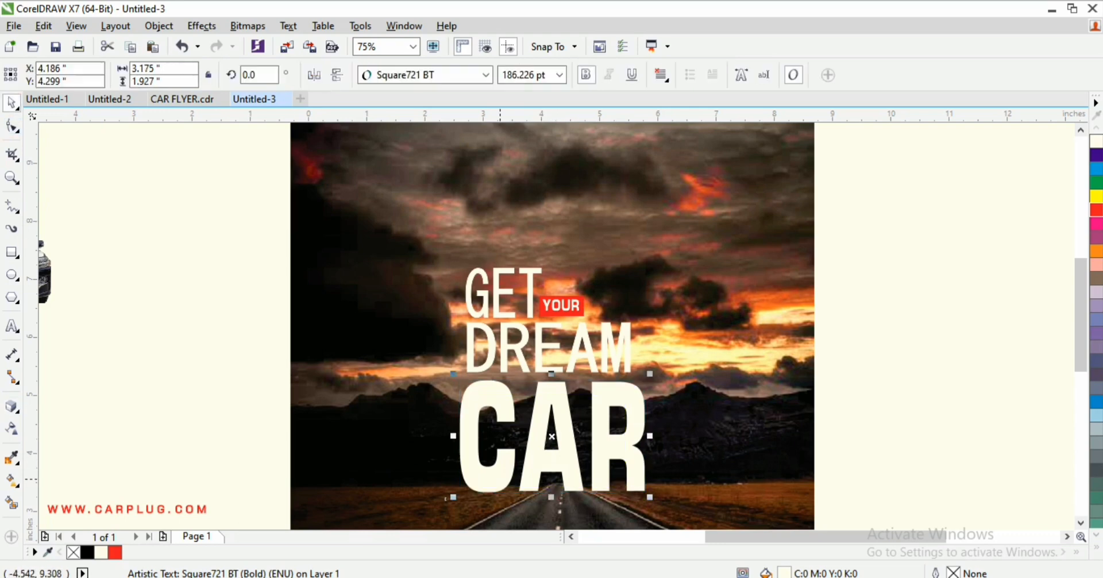
left_click(546, 445)
key("space")
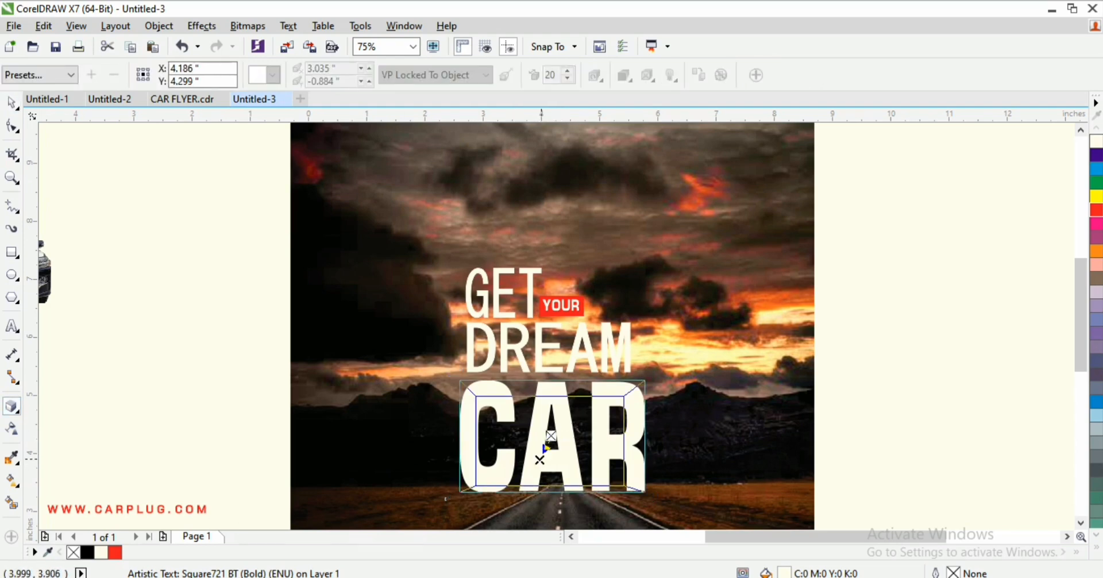
left_click_drag(539, 460, 517, 499)
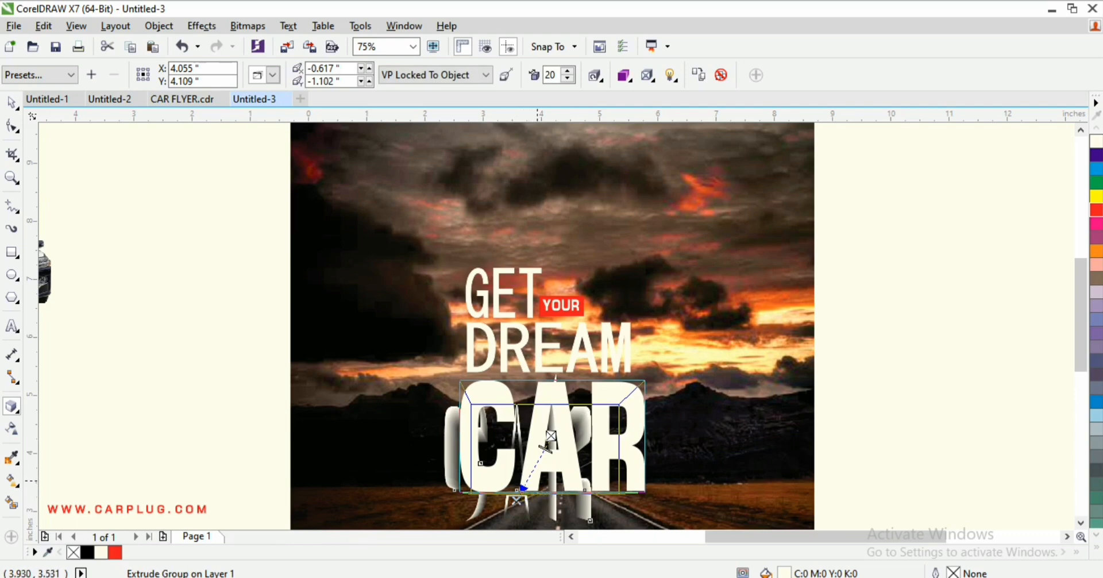
key("ctrl+z")
Step: Experiment with a rotated extrusion on CAR, then undo back to plain text
key("space")
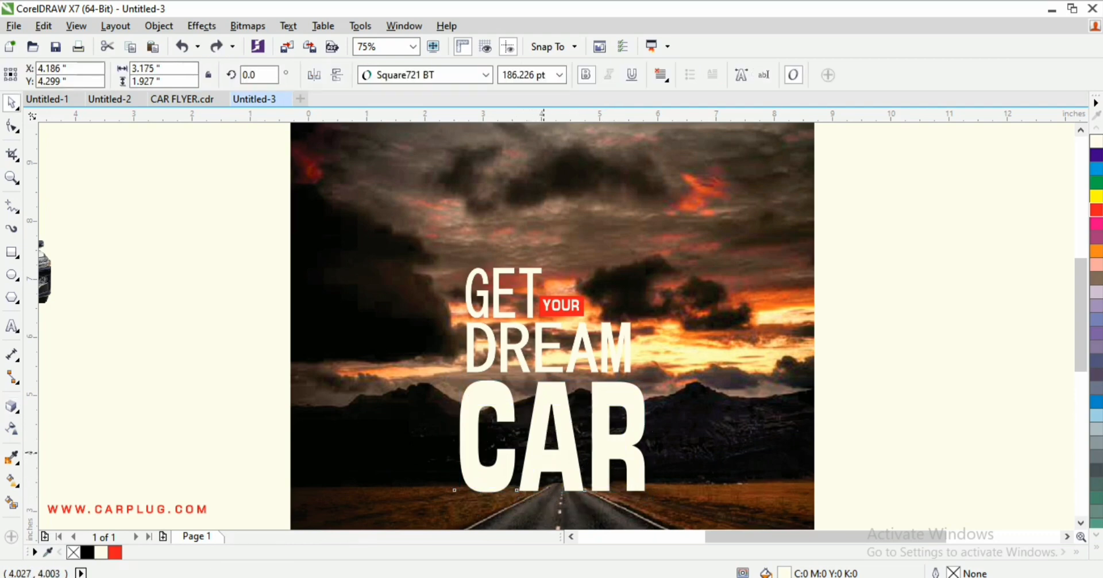
key("space")
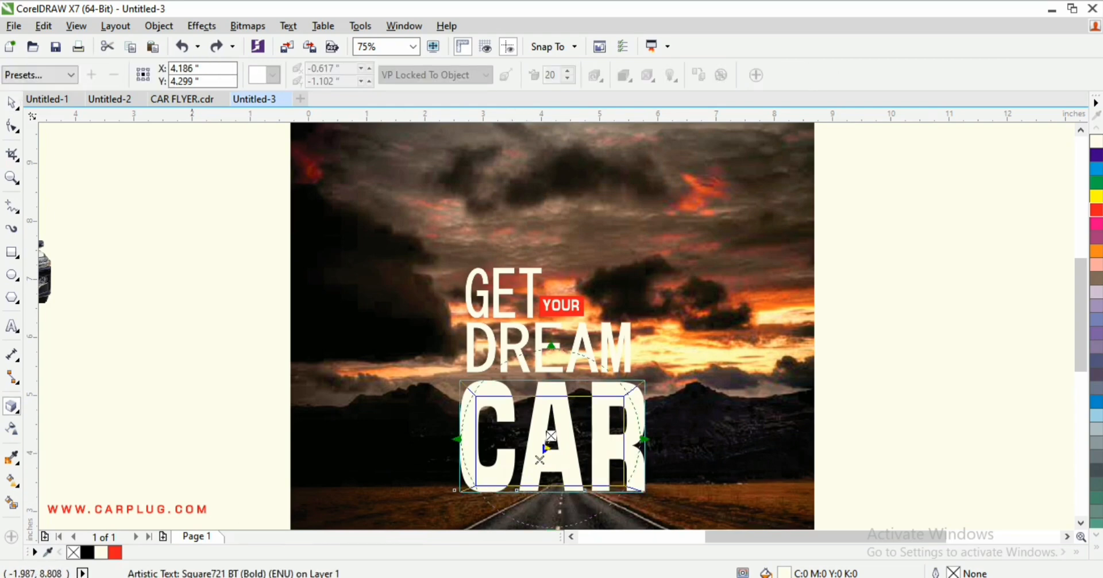
left_click(559, 436)
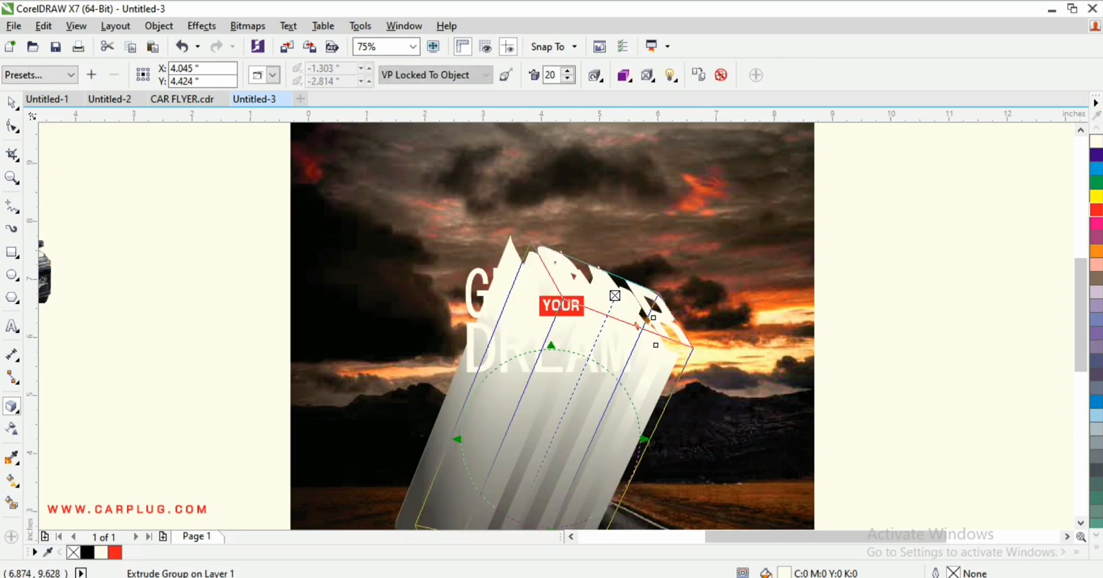
left_click(721, 75)
key("space")
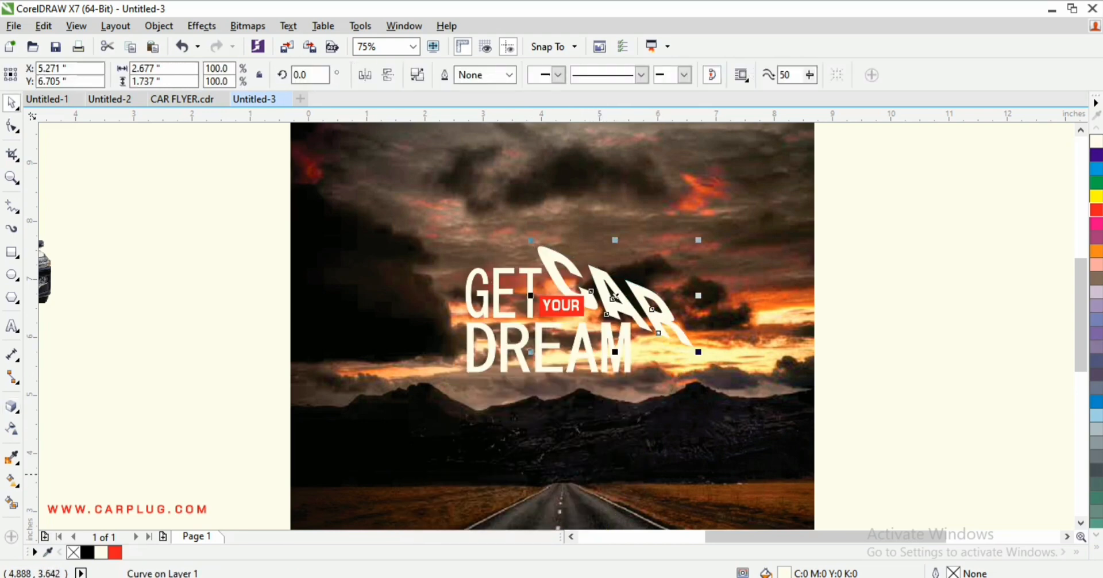
left_click(582, 452)
key("ctrl+z")
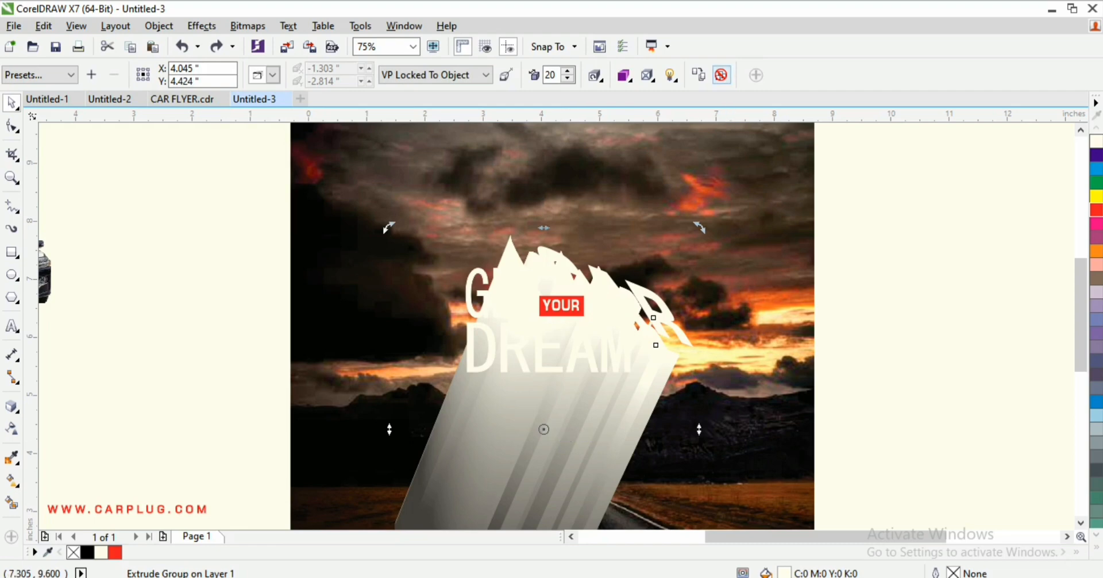
key("ctrl+shift+z")
key("ctrl+z")
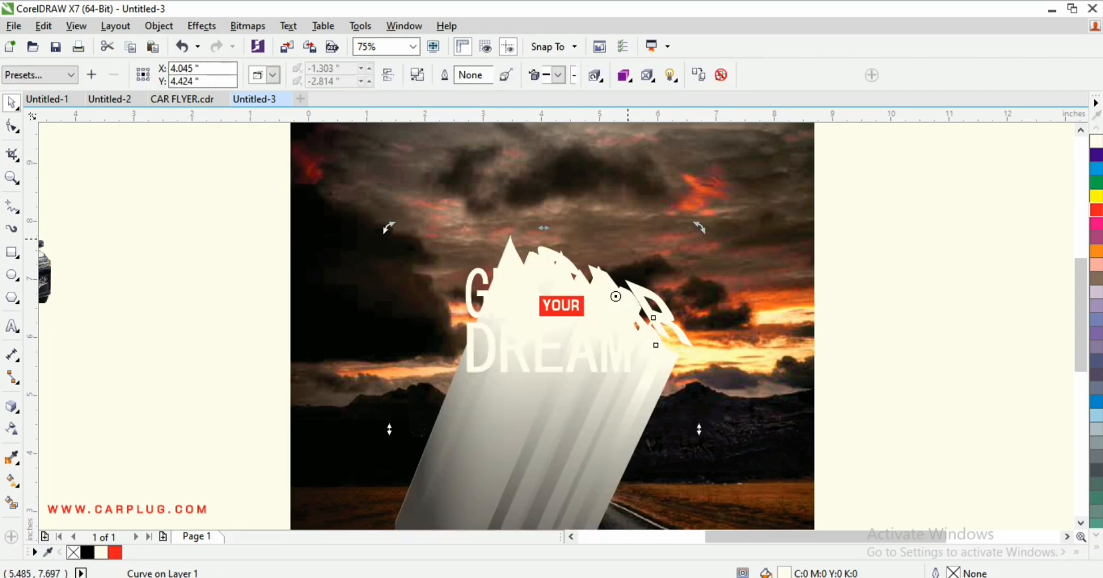
key("ctrl+z")
Step: Extrude CAR with depth 20 and its vanishing point behind the letters
left_click(12, 407)
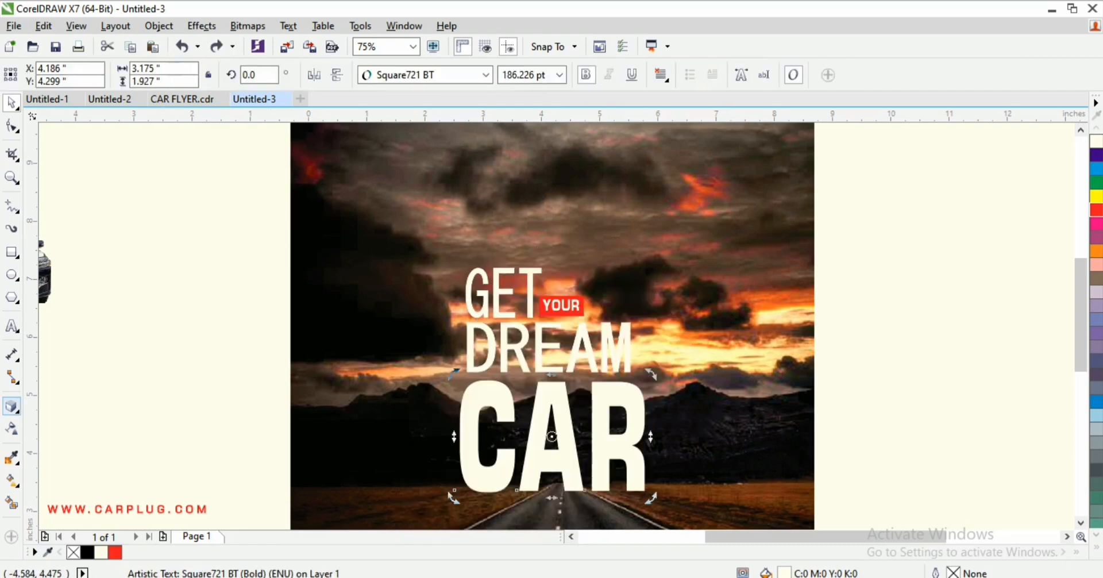
left_click_drag(550, 435, 586, 447)
key("ctrl+z")
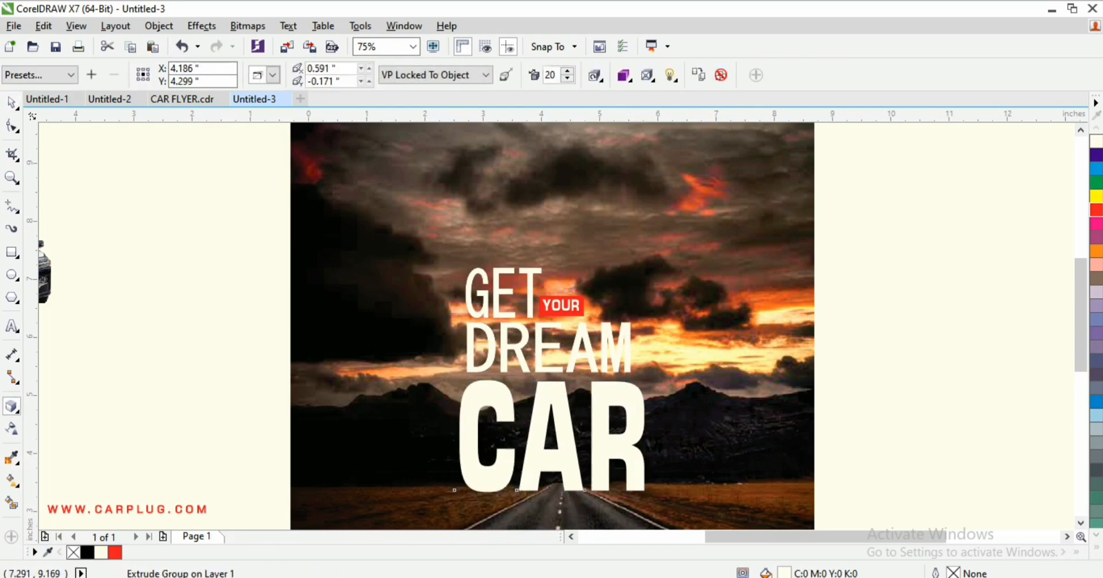
key("space")
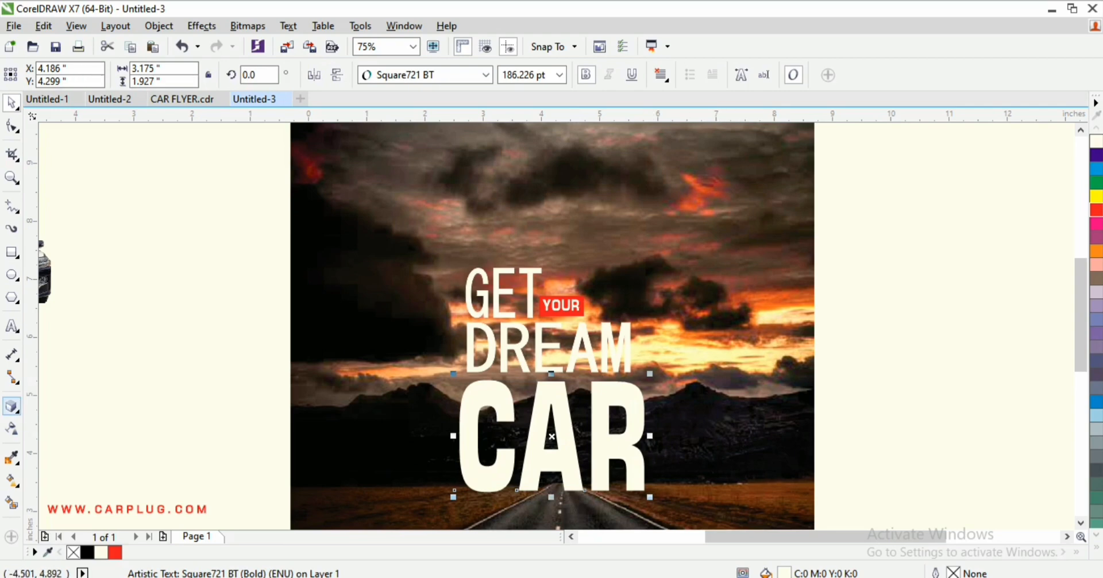
left_click(11, 406)
left_click_drag(543, 442, 567, 461)
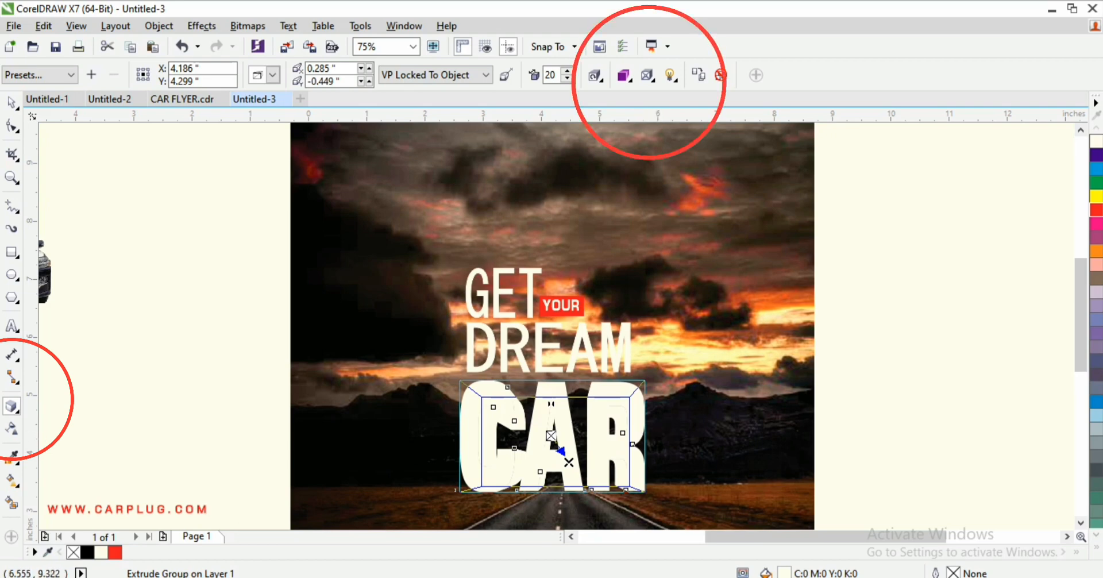
Step: Shade CAR's extrusion from red to near-black
left_click(625, 75)
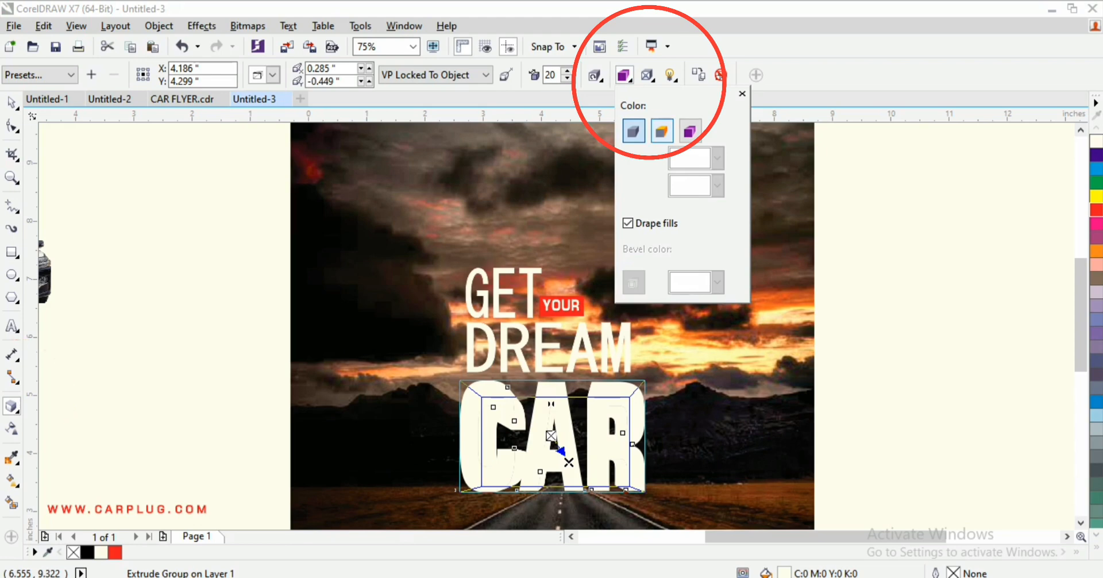
left_click(662, 131)
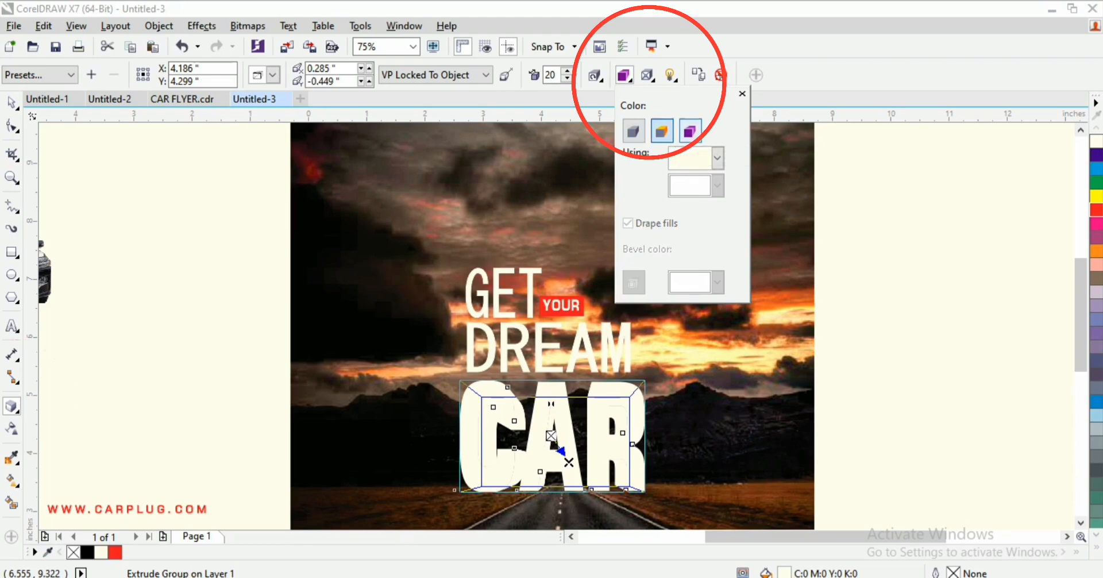
left_click(690, 131)
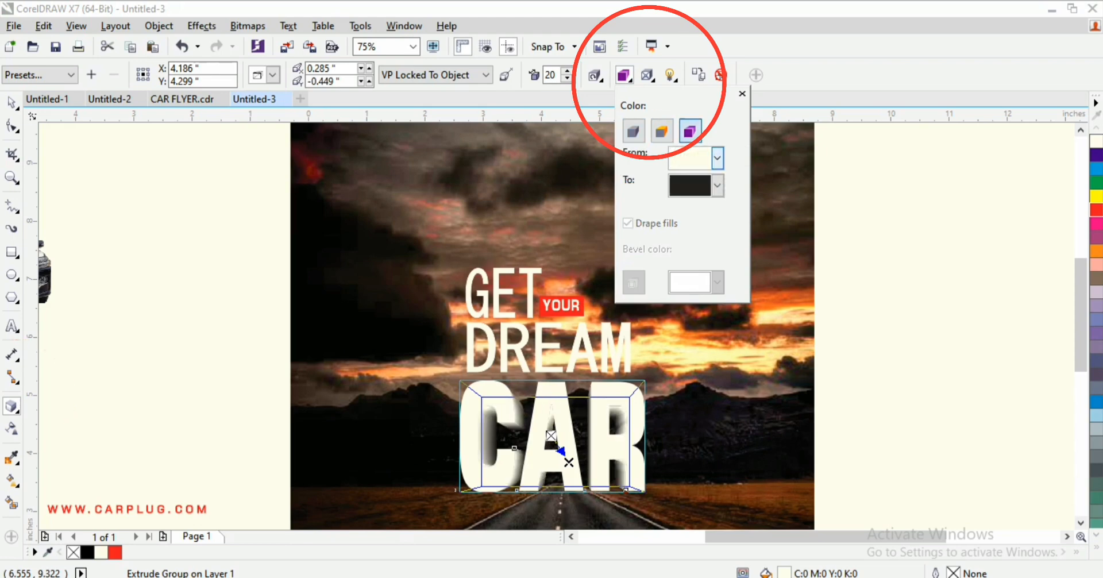
left_click(717, 157)
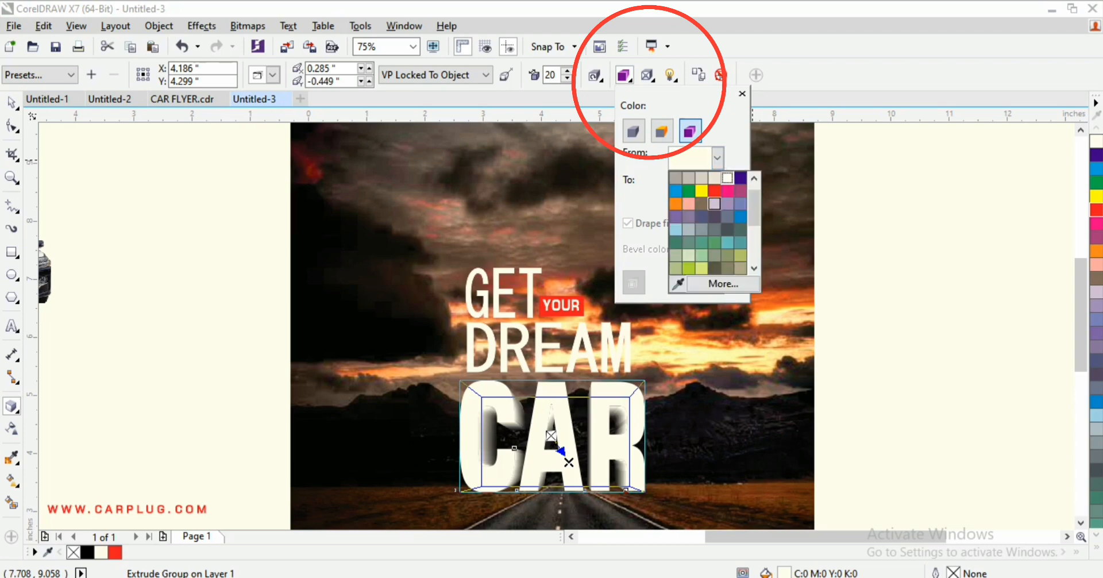
left_click(714, 191)
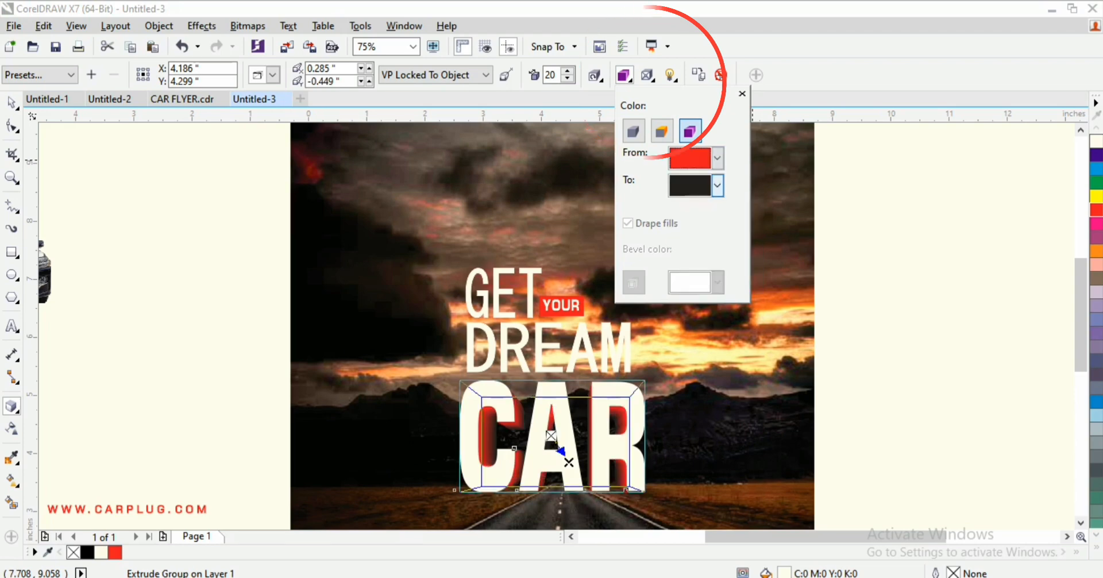
left_click(717, 185)
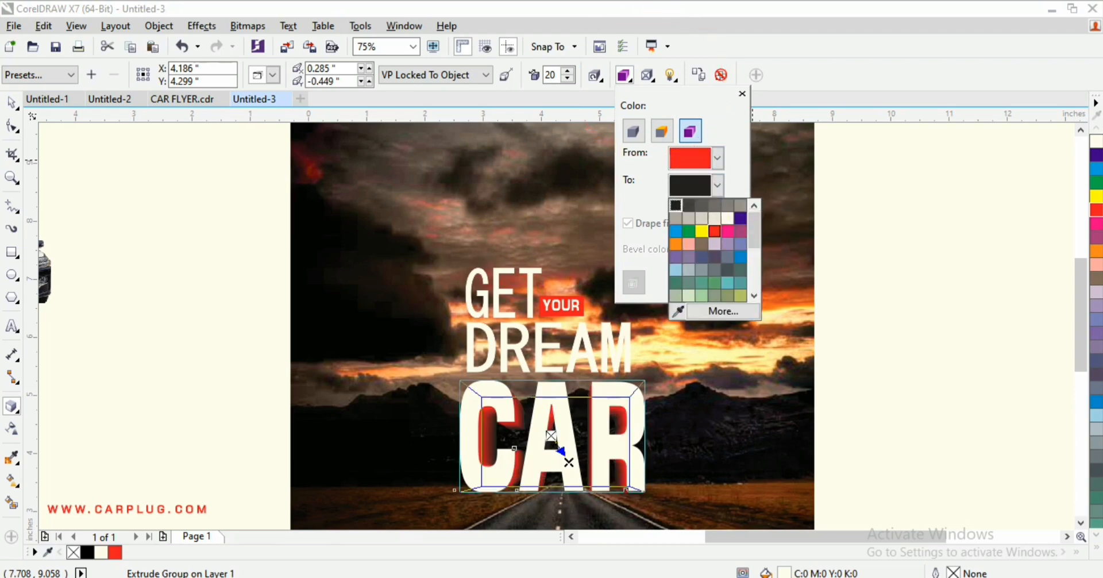
left_click(714, 230)
left_click(717, 185)
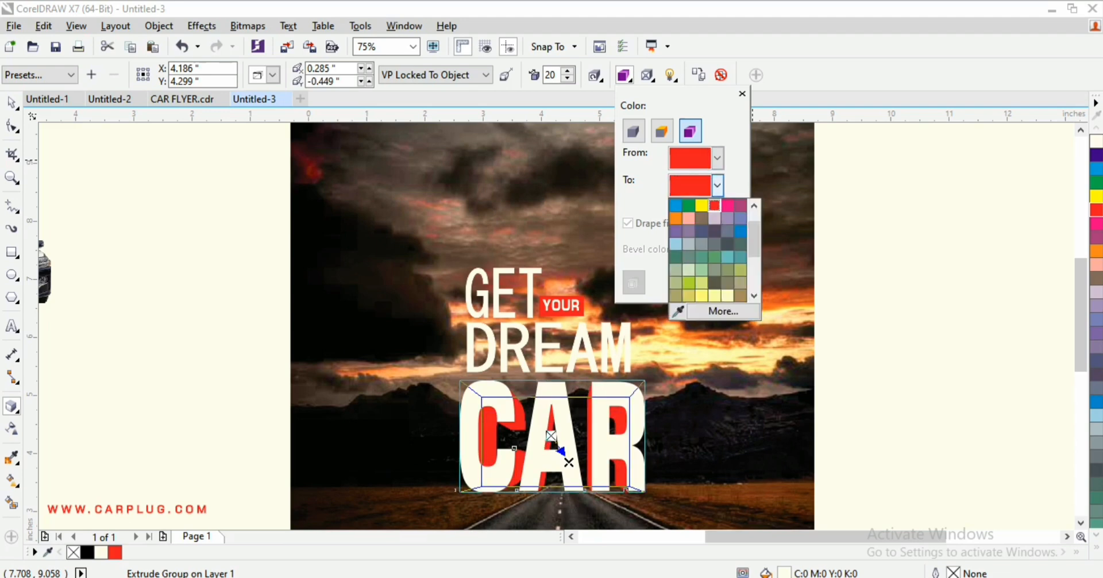
left_click_drag(754, 239, 753, 229)
left_click(676, 205)
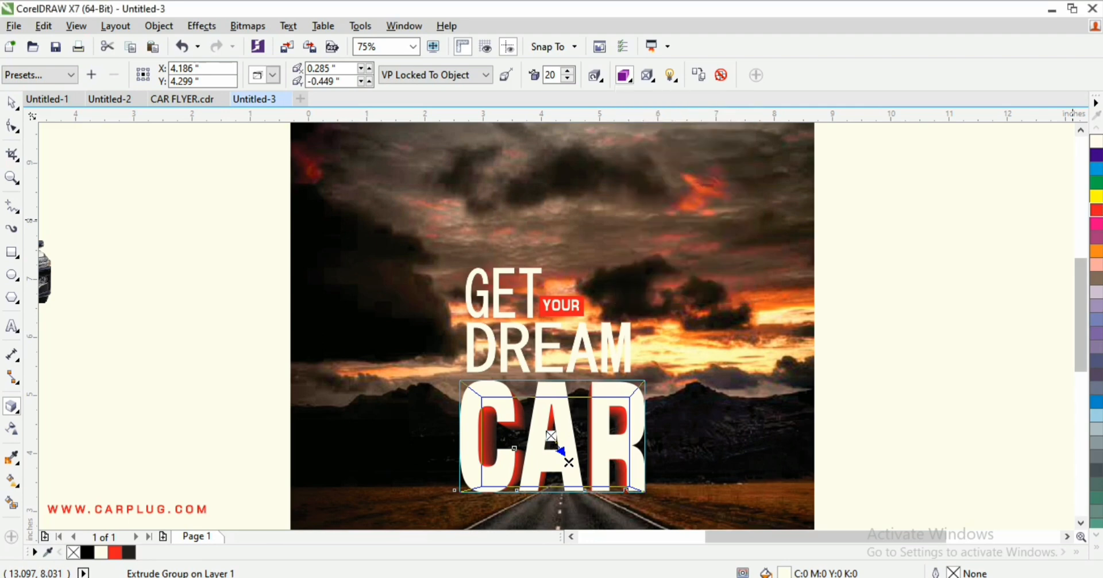
Step: Fill the CAR letters solid red and enlarge the word slightly
left_click(1096, 209)
key("space")
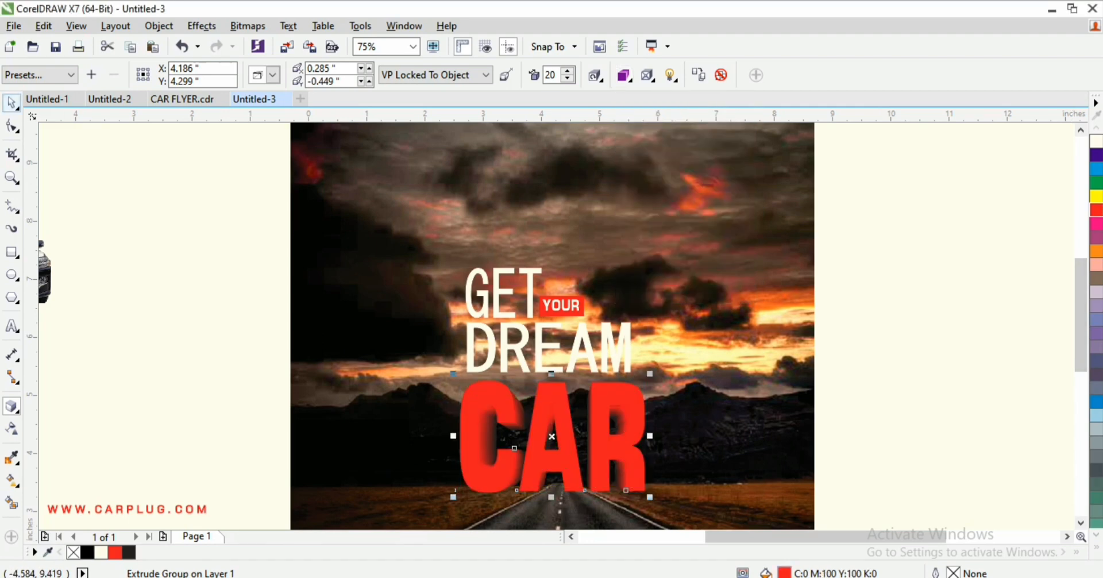
left_click_drag(649, 495, 654, 499)
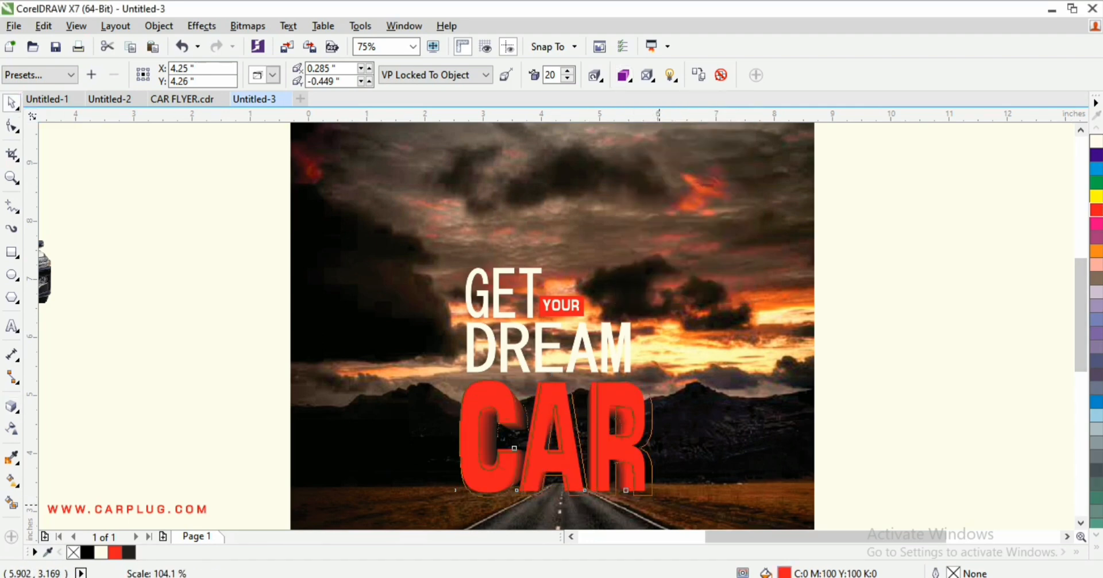
Step: Place the silver Mercedes, the small car and the dark car on the flyer's road
scroll(552, 430, "down", 2)
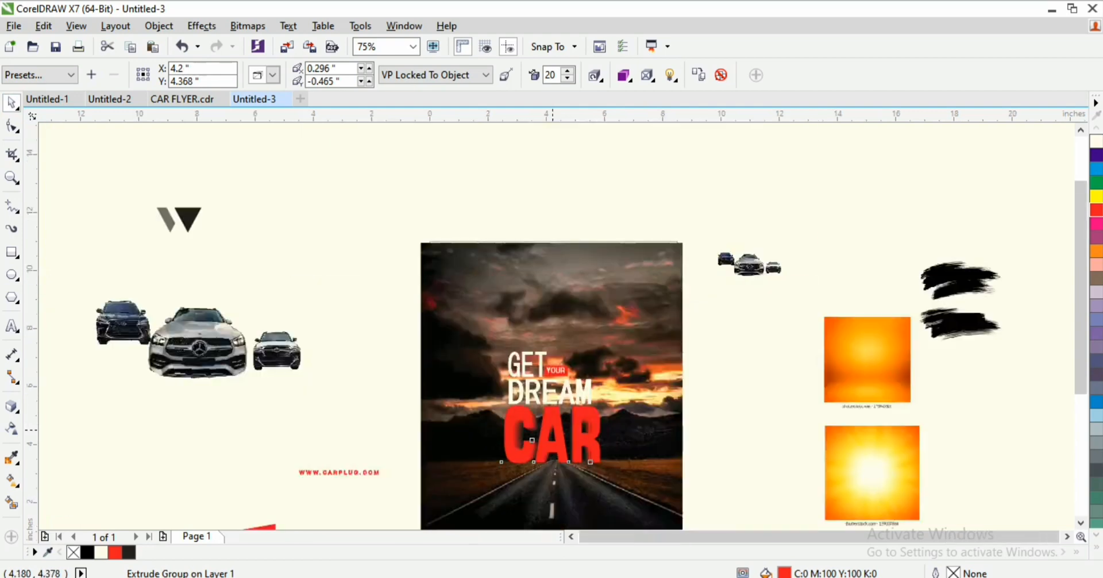
scroll(553, 429, "up", 1)
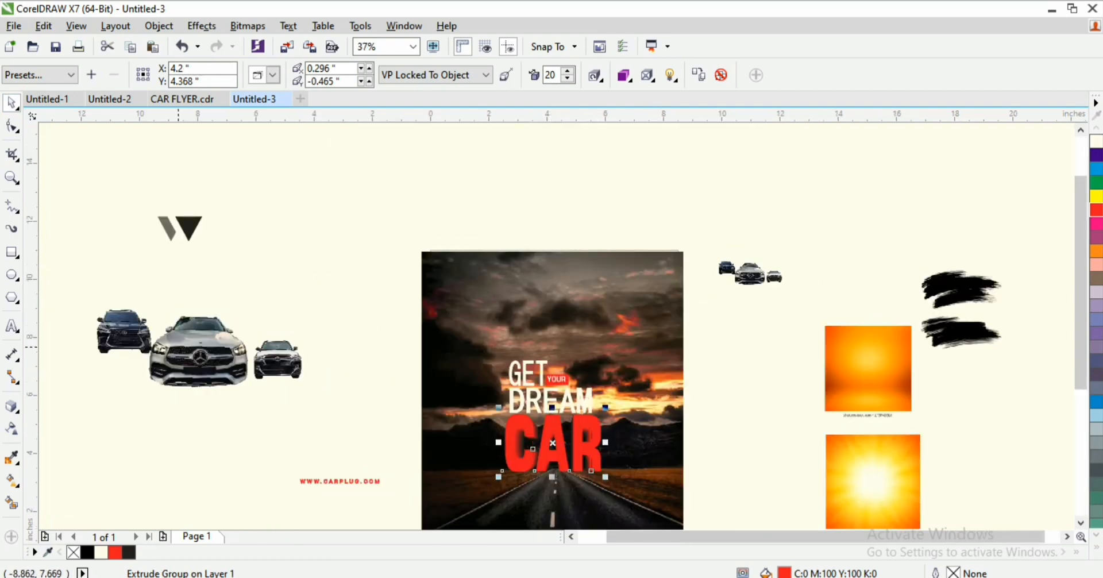
left_click_drag(182, 351, 564, 494)
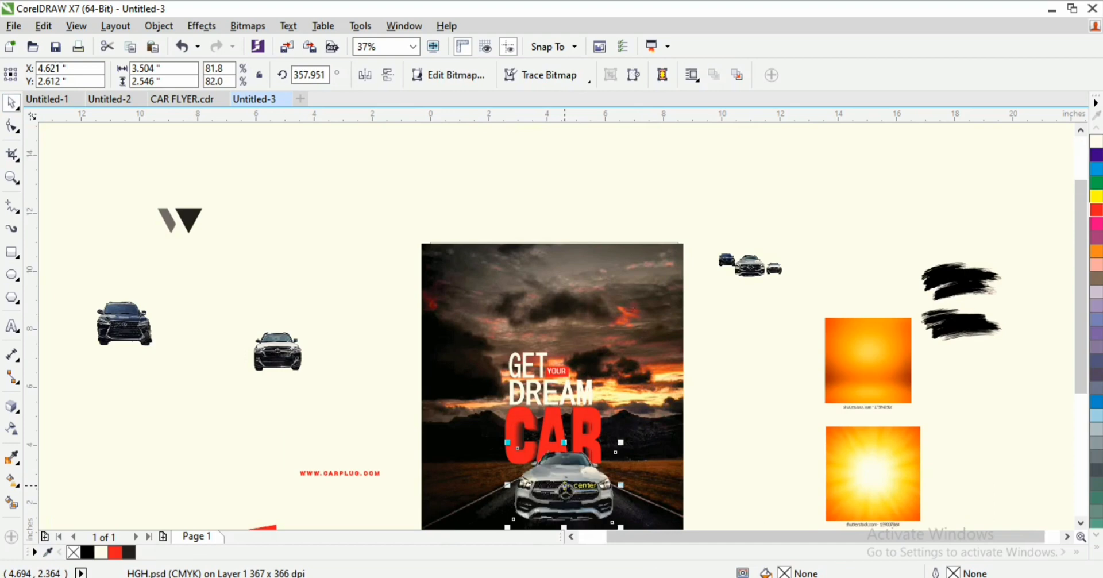
left_click_drag(1081, 381, 1080, 408)
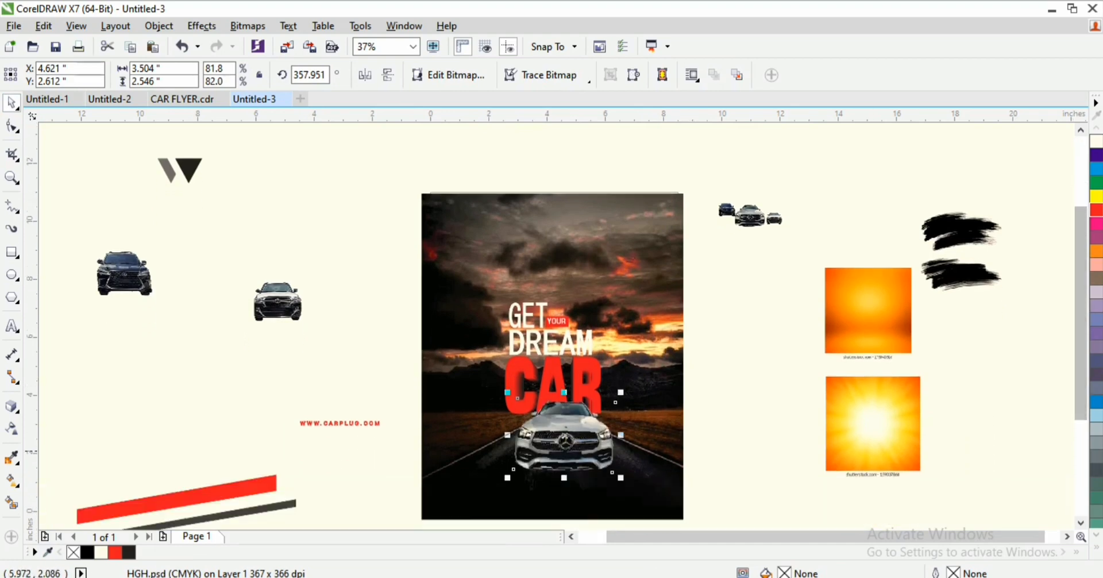
left_click_drag(579, 443, 561, 445)
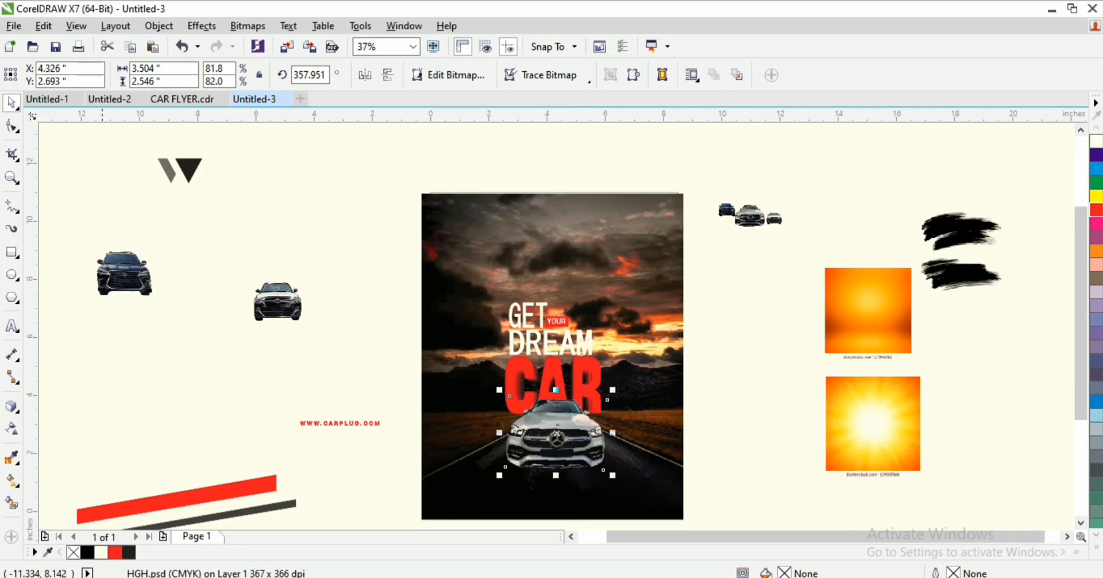
left_click_drag(277, 288, 612, 425)
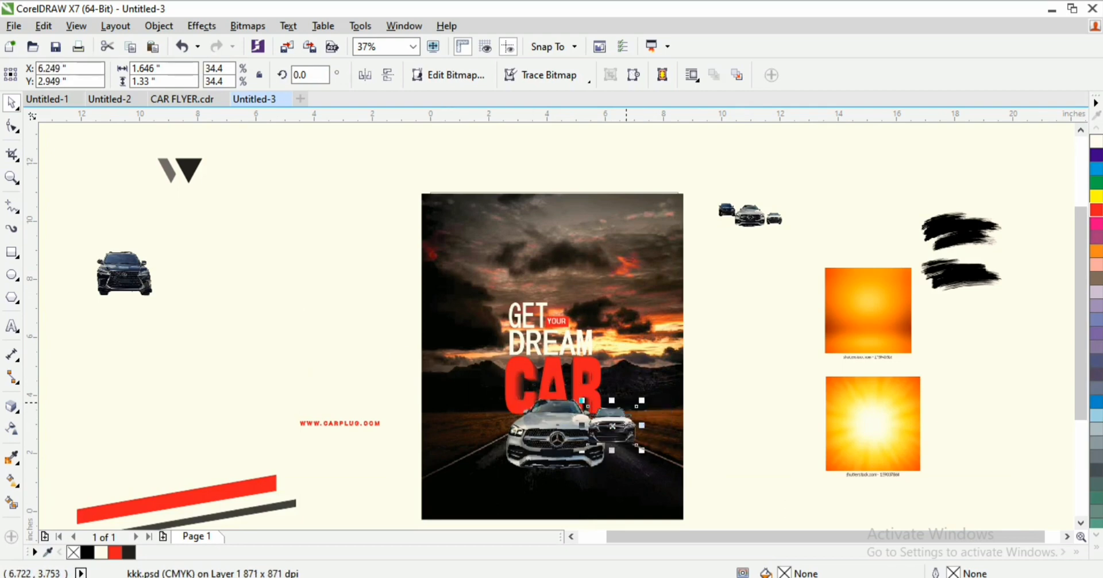
left_click_drag(124, 274, 496, 419)
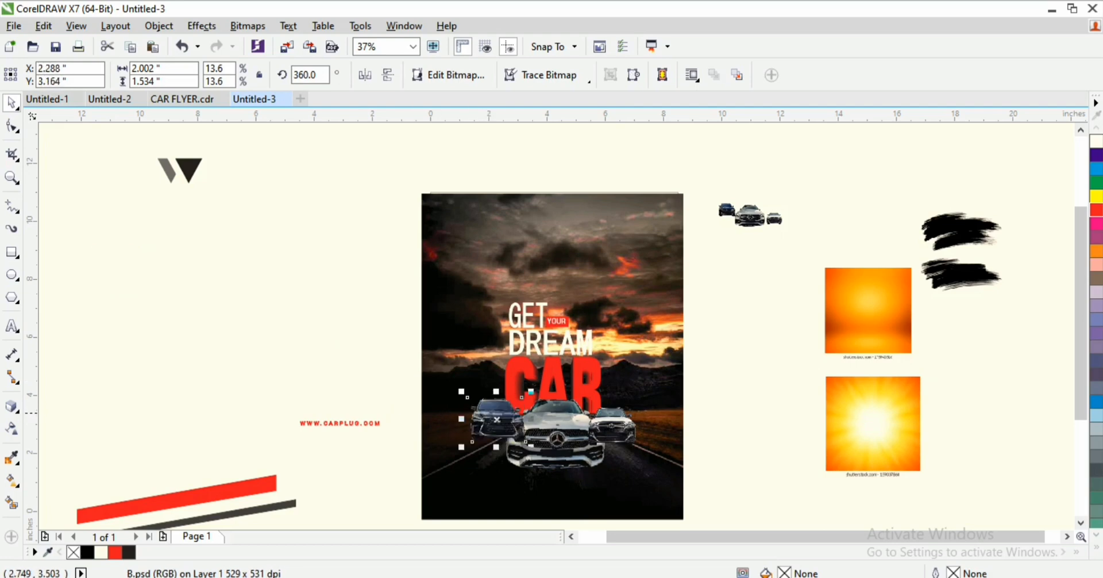
Step: Bring the silver Mercedes in front of the other cars and zoom in on them
left_click(510, 409)
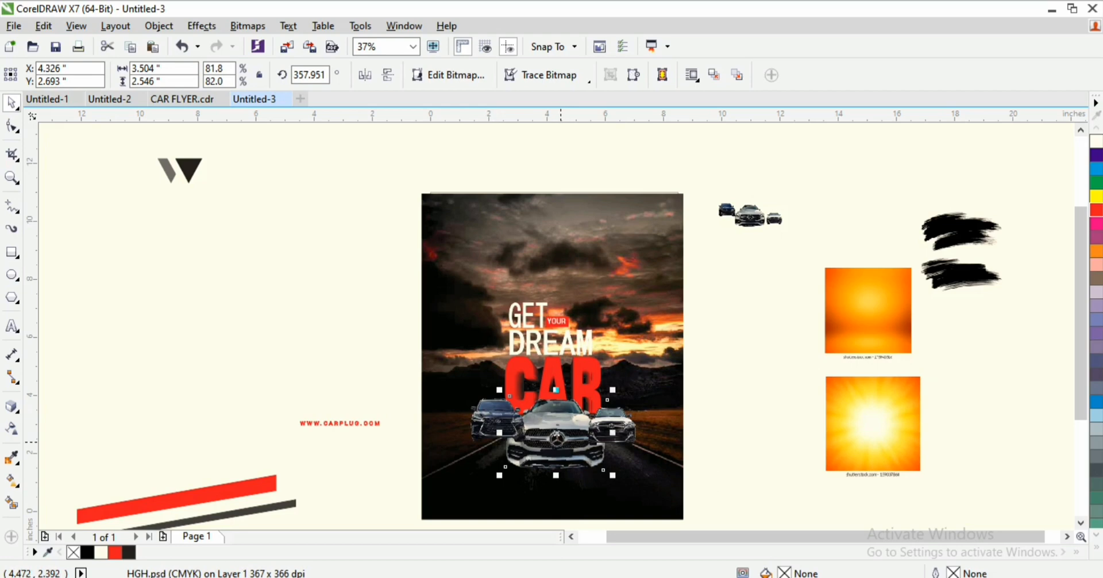
key("shift+Page_Up")
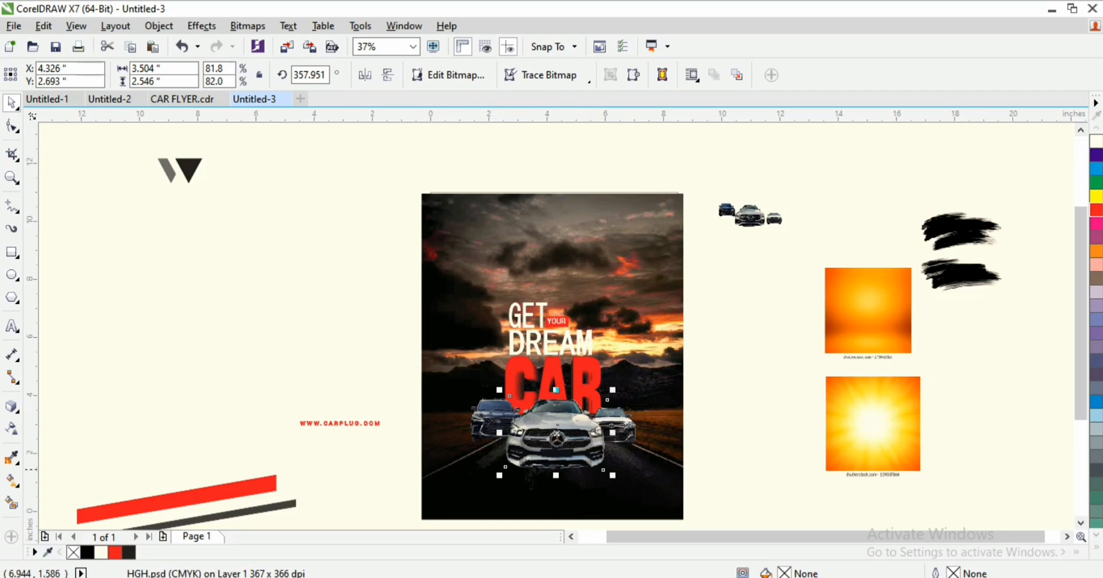
key("z")
left_click_drag(399, 356, 698, 483)
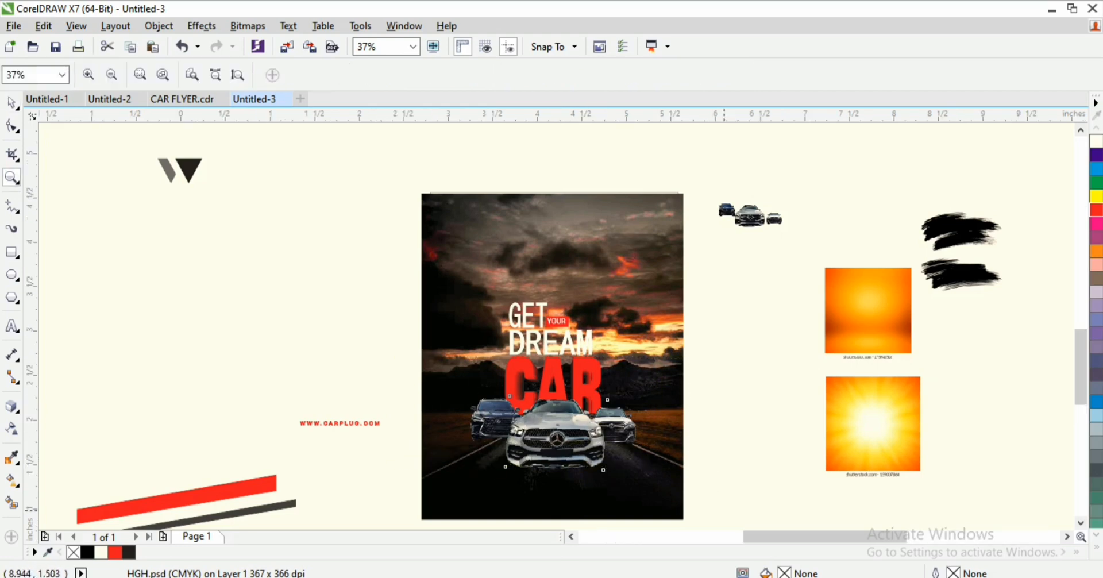
Step: Tuck the side cars behind the Mercedes and enlarge it to about 3.87 × 2.81 inches
key("space")
left_click_drag(377, 305, 387, 355)
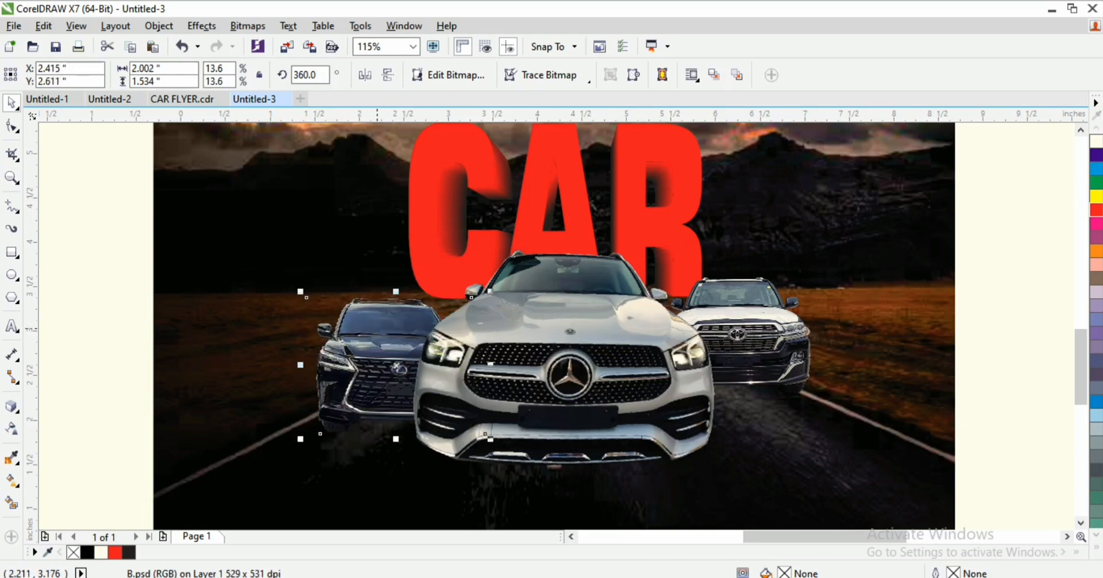
left_click_drag(735, 347, 744, 374)
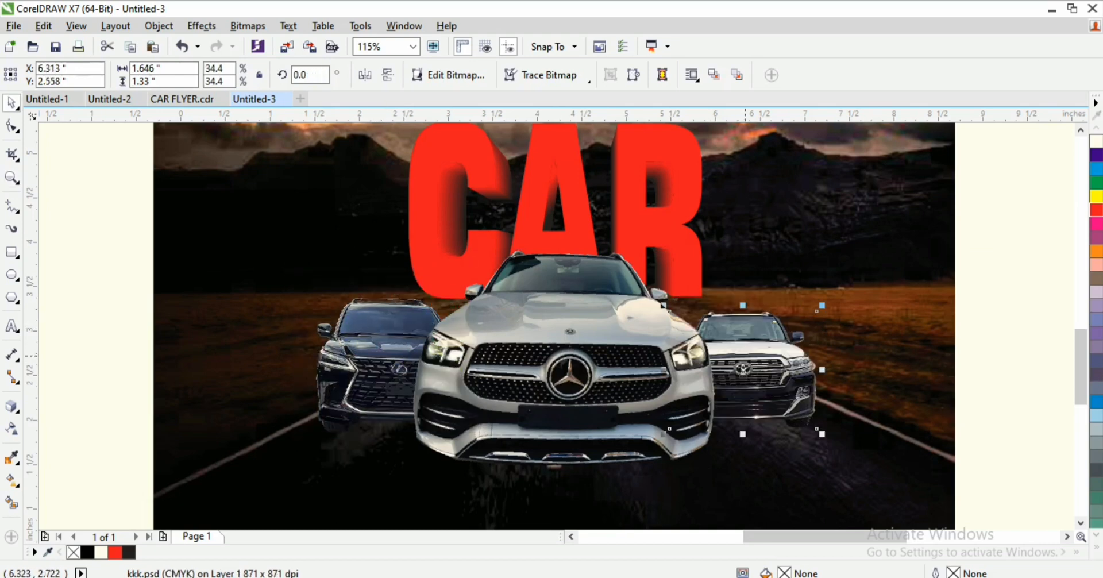
left_click(510, 362)
scroll(512, 361, "down", 2)
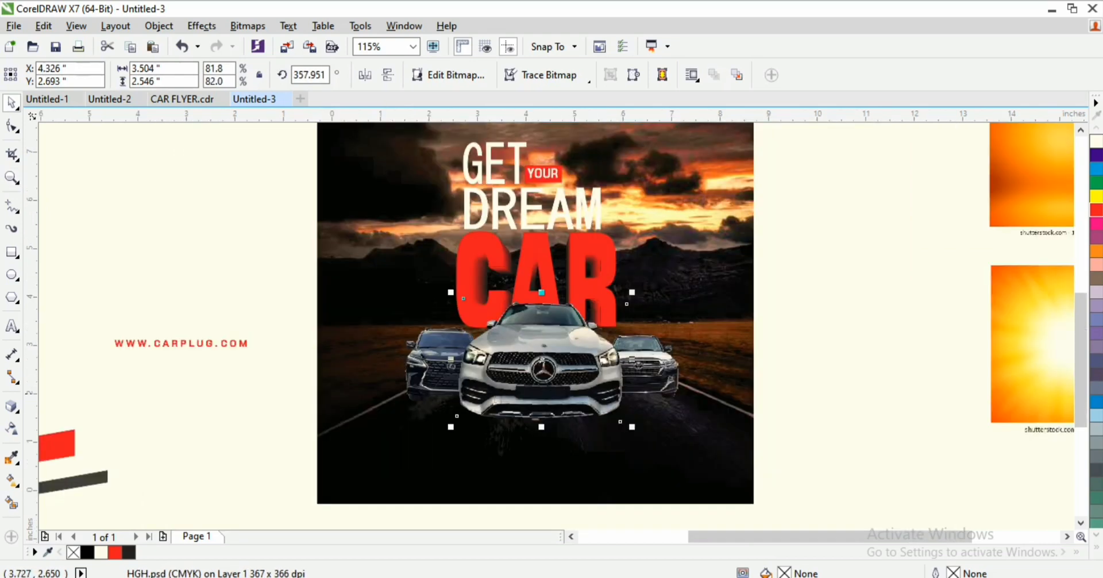
left_click_drag(632, 427, 650, 440)
left_click_drag(575, 372, 565, 385)
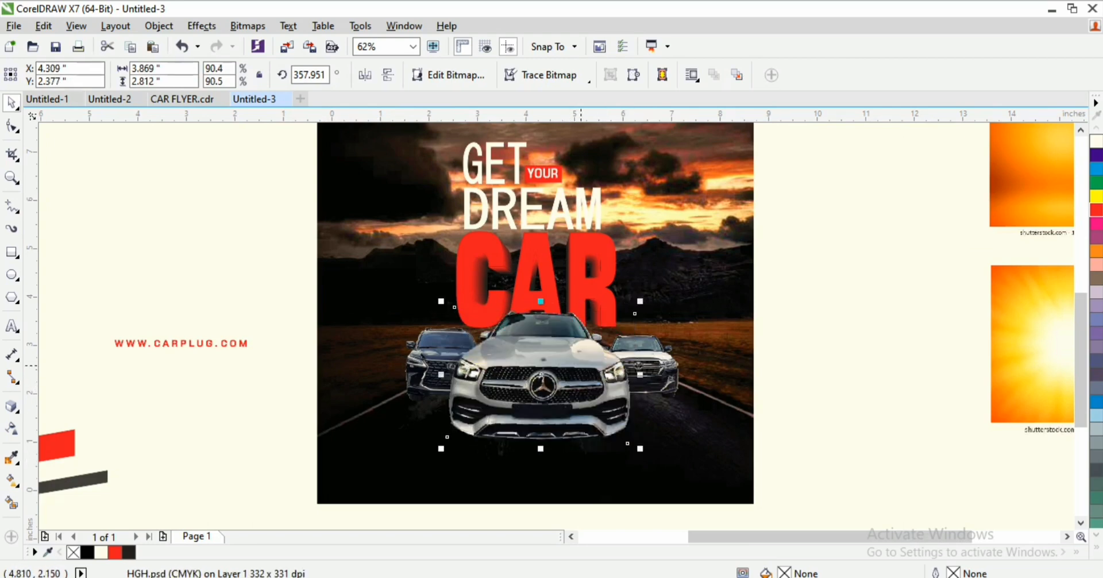
Step: Nudge CAR a little lower and right, then select GET, YOUR and DREAM
left_click(589, 296)
left_click_drag(586, 297, 593, 302)
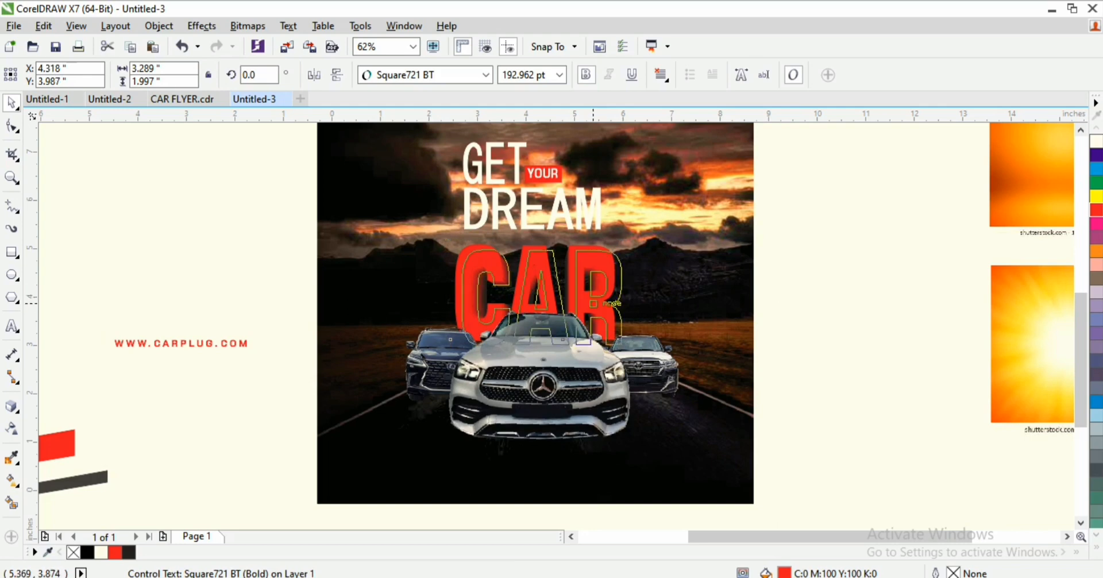
scroll(681, 198, "down", 1)
scroll(614, 199, "up", 1)
scroll(614, 195, "up", 1)
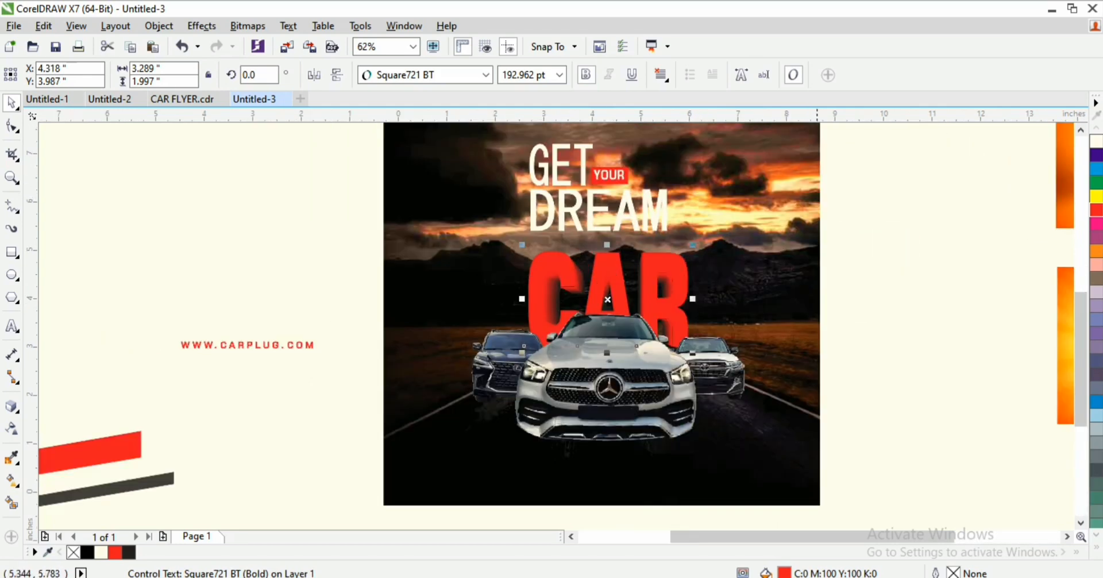
left_click_drag(860, 125, 463, 258)
Step: Enlarge the GET YOUR DREAM headline and shift it right and slightly up
key("F3")
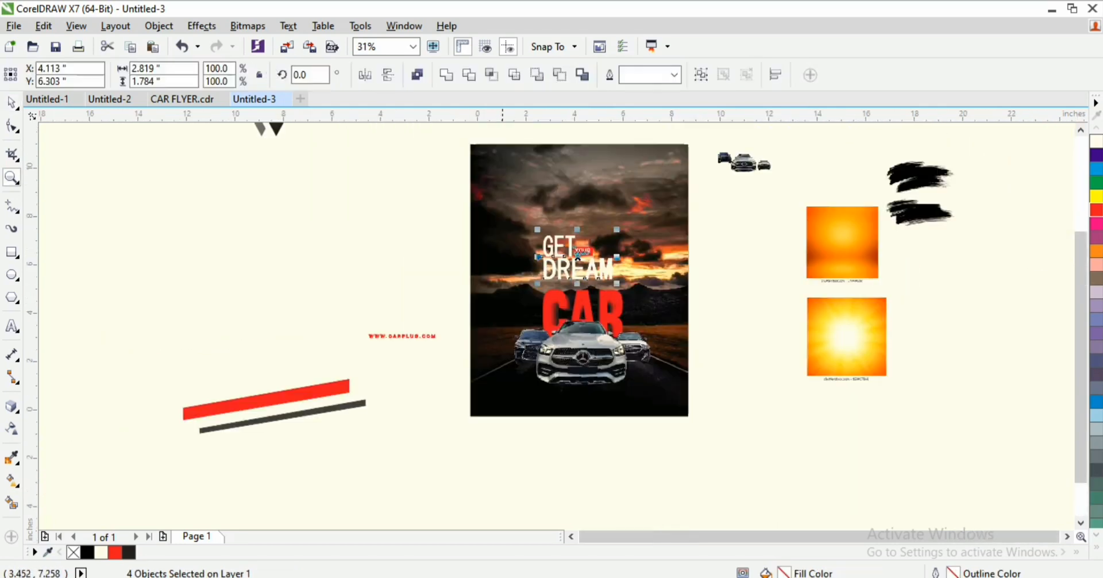
key("F2")
left_click_drag(454, 181, 691, 339)
key("space")
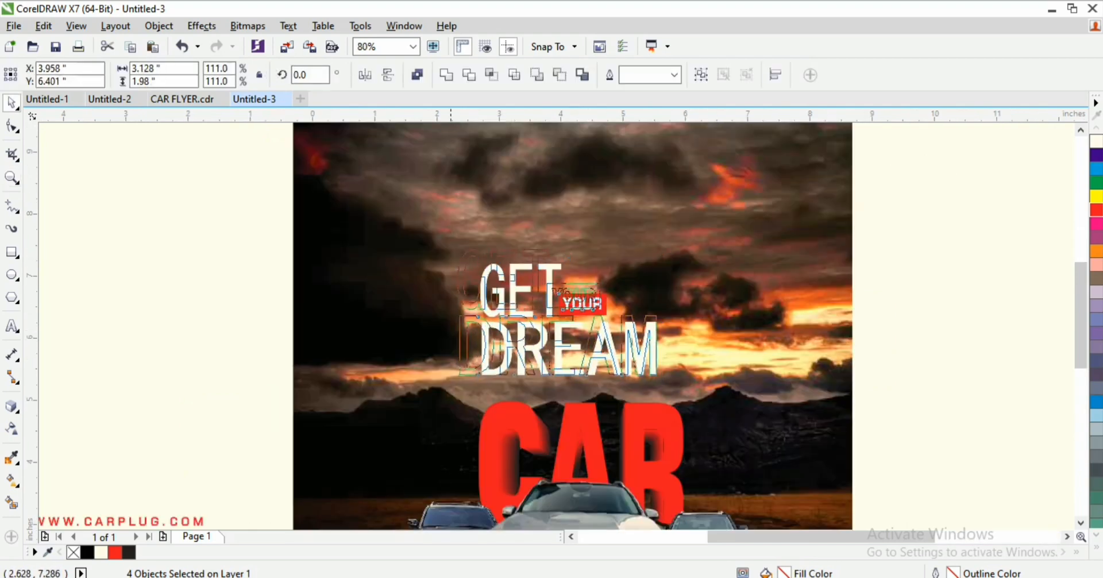
left_click_drag(475, 256, 420, 216)
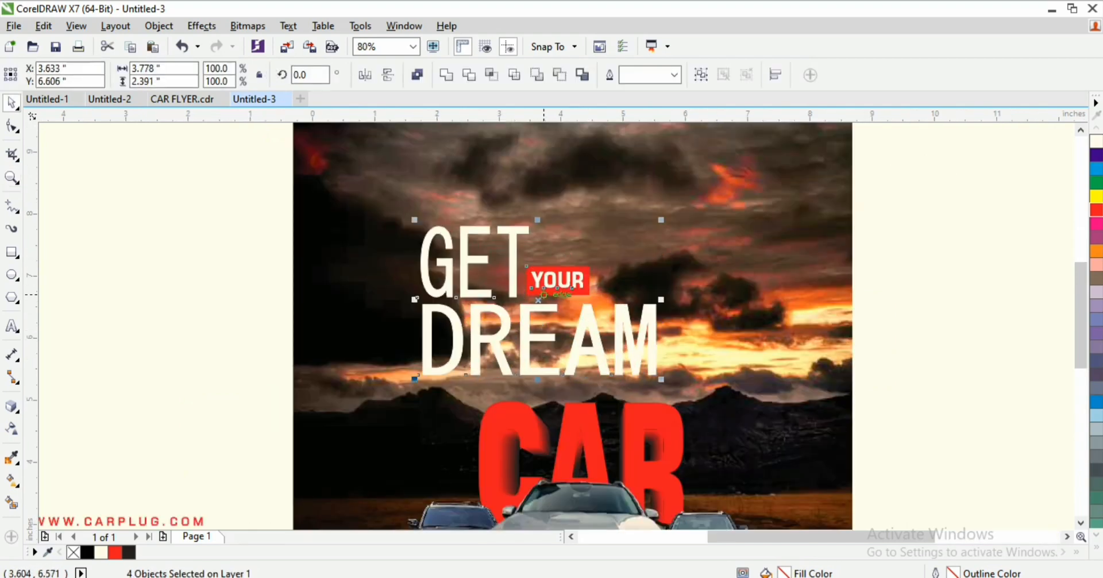
left_click_drag(535, 297, 554, 288)
Step: Enlarge the red CAR text to about 270 pt
left_click(522, 427)
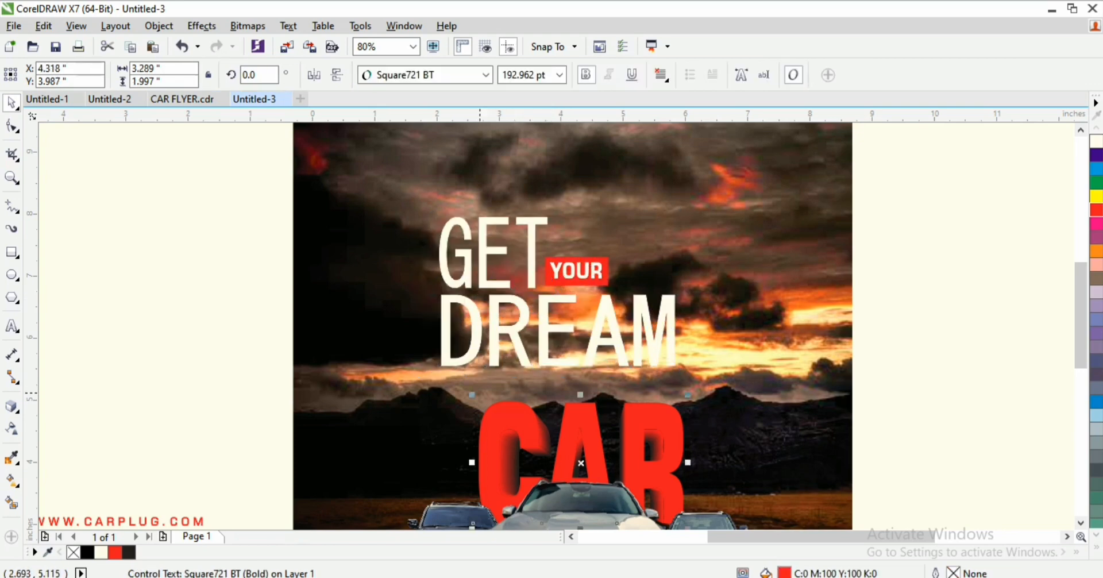
left_click_drag(472, 394, 416, 360)
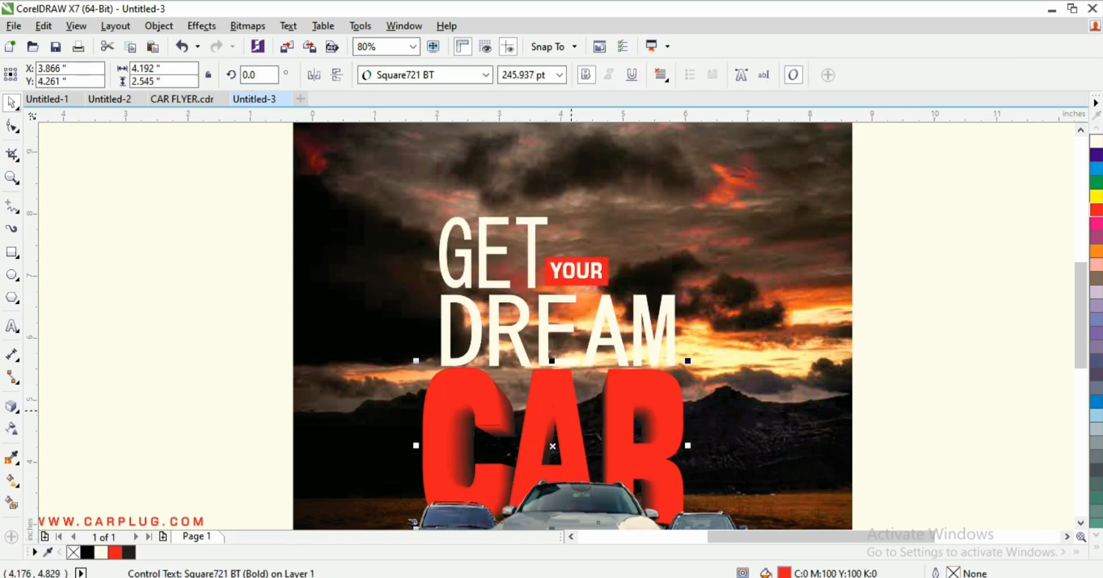
left_click_drag(689, 361, 714, 346)
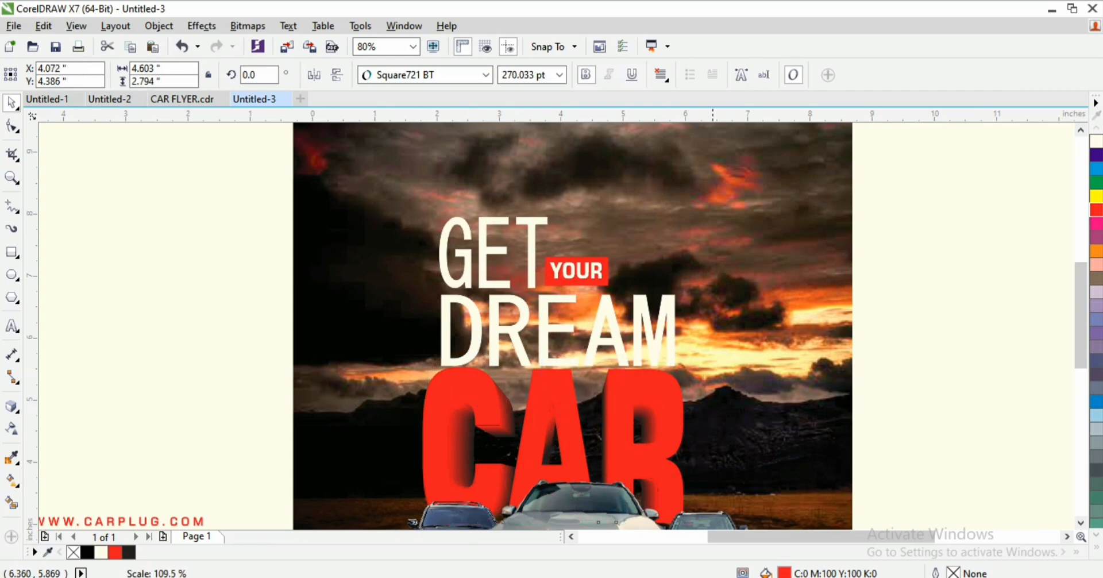
Step: Scale the GET, YOUR and DREAM group to about 4.08 × 2.58 inches and raise it
left_click_drag(224, 187, 644, 323)
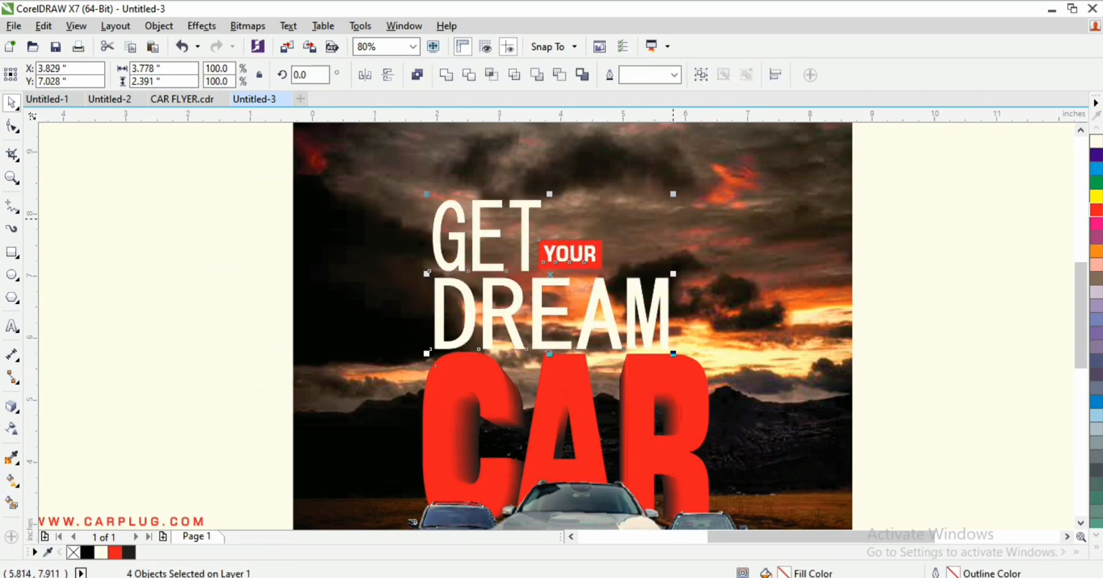
left_click_drag(674, 193, 693, 181)
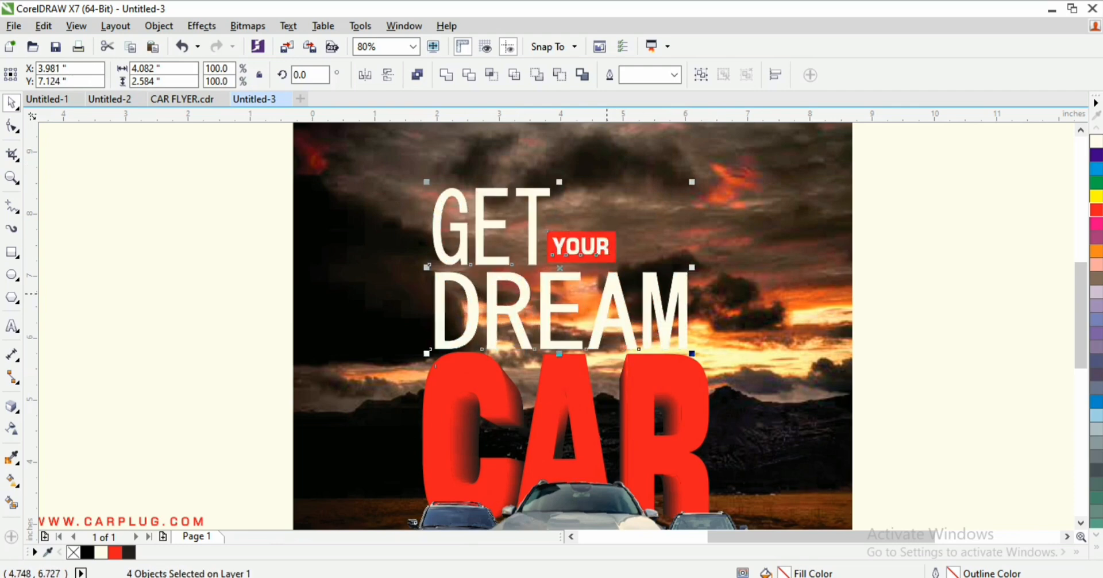
left_click_drag(607, 294, 607, 281)
key("F3")
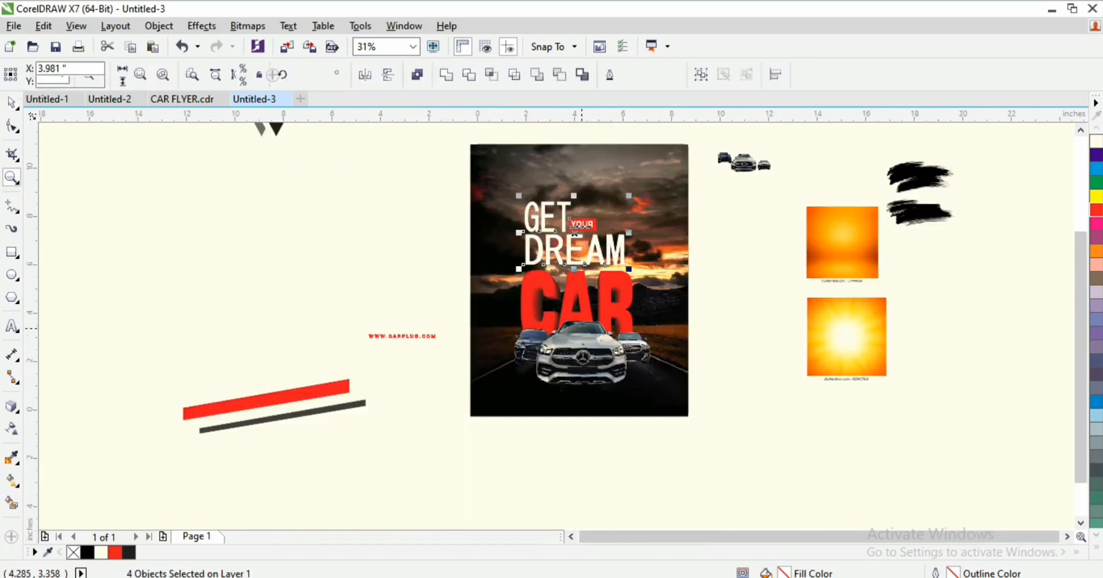
key("F2")
left_click_drag(451, 180, 750, 414)
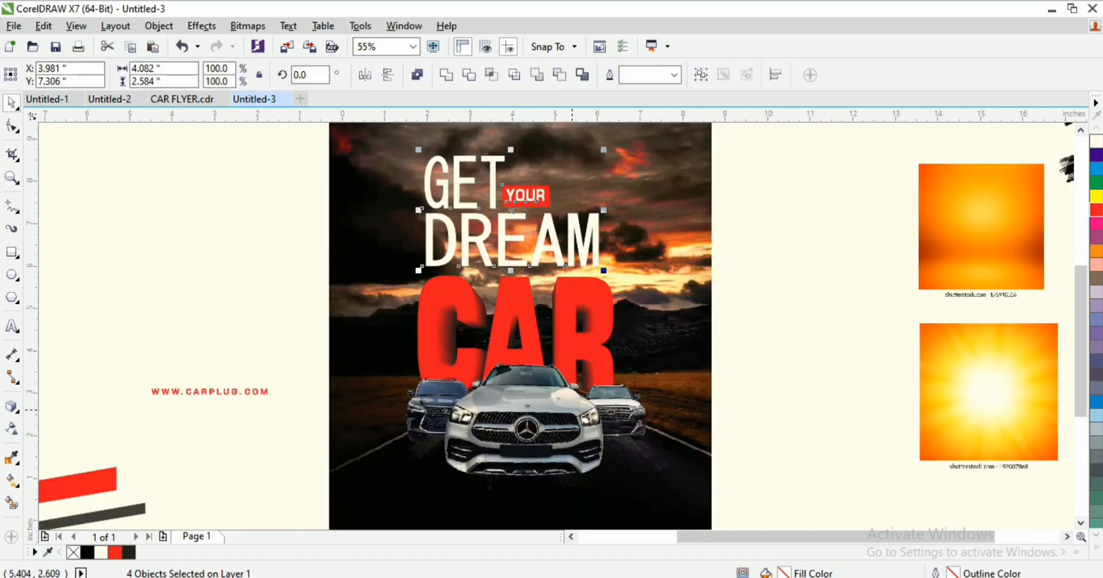
key("F2")
Step: Move the sunburst image left, closer to the flyer page
key("F3")
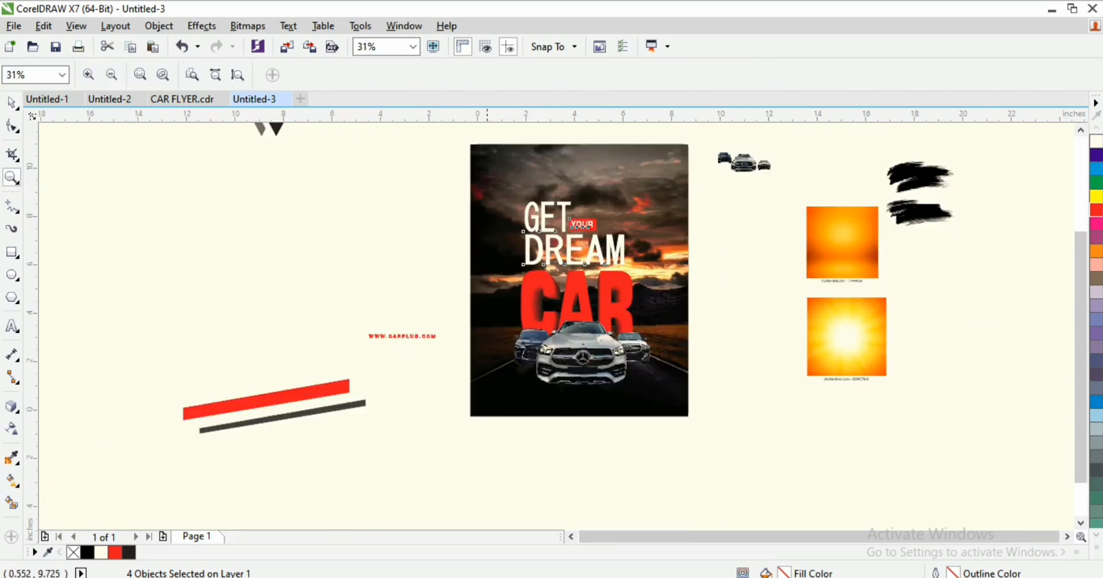
left_click_drag(458, 135, 719, 409)
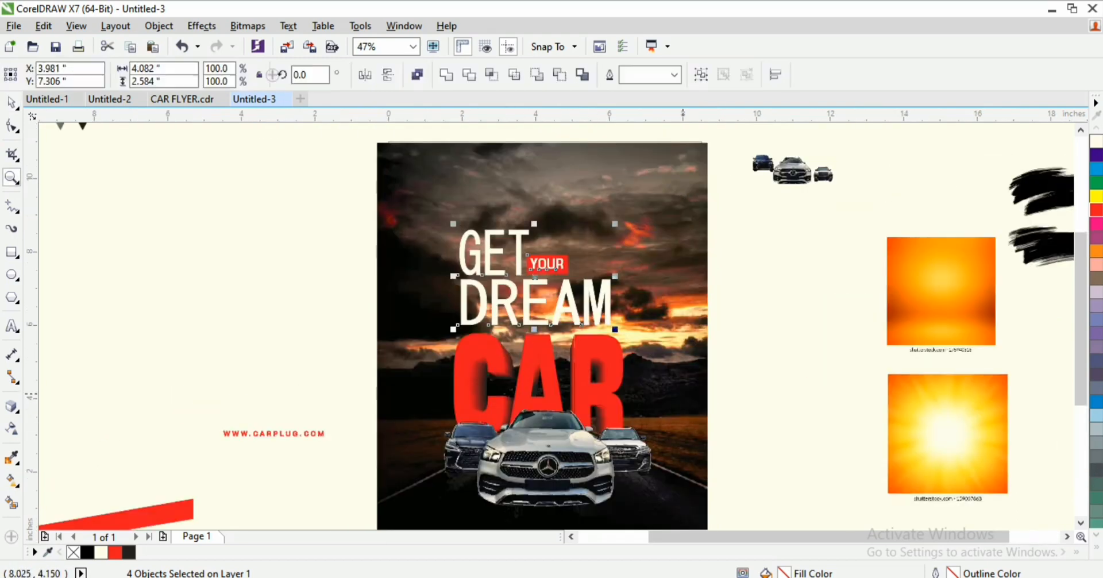
left_click(778, 335)
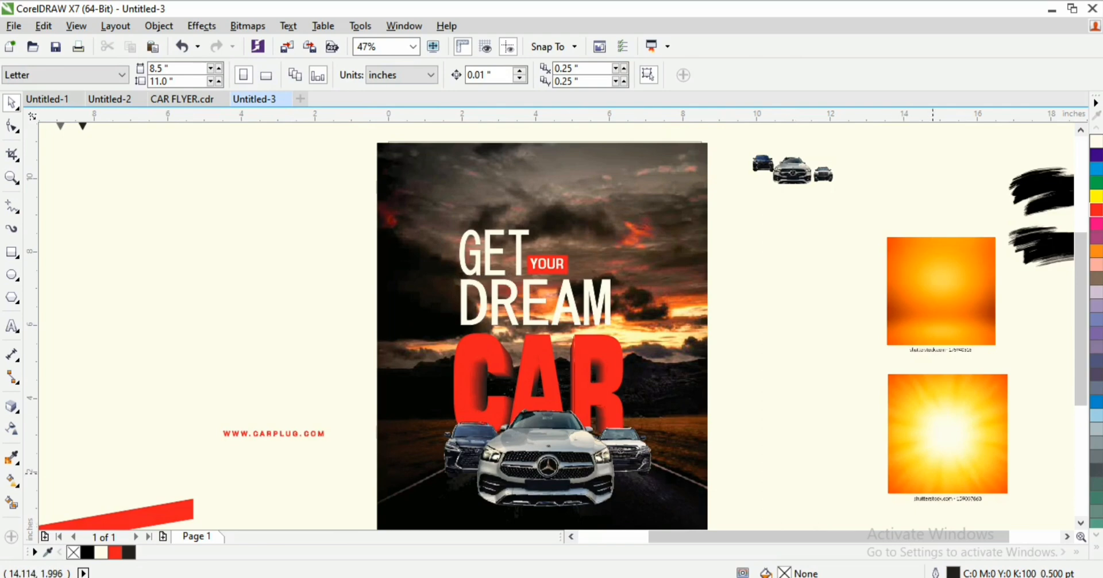
left_click(970, 472)
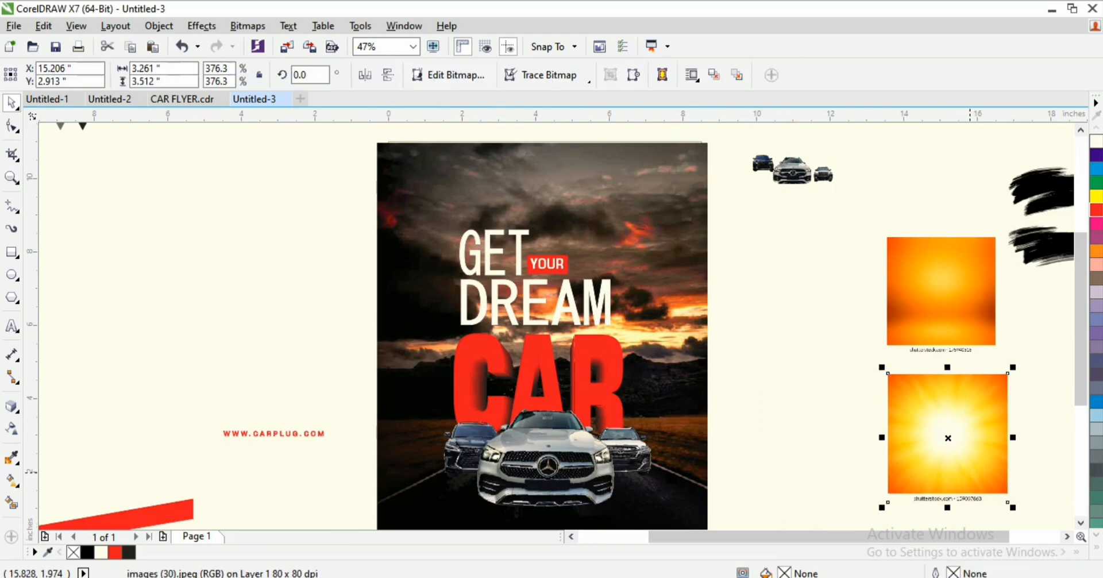
left_click_drag(962, 456, 810, 436)
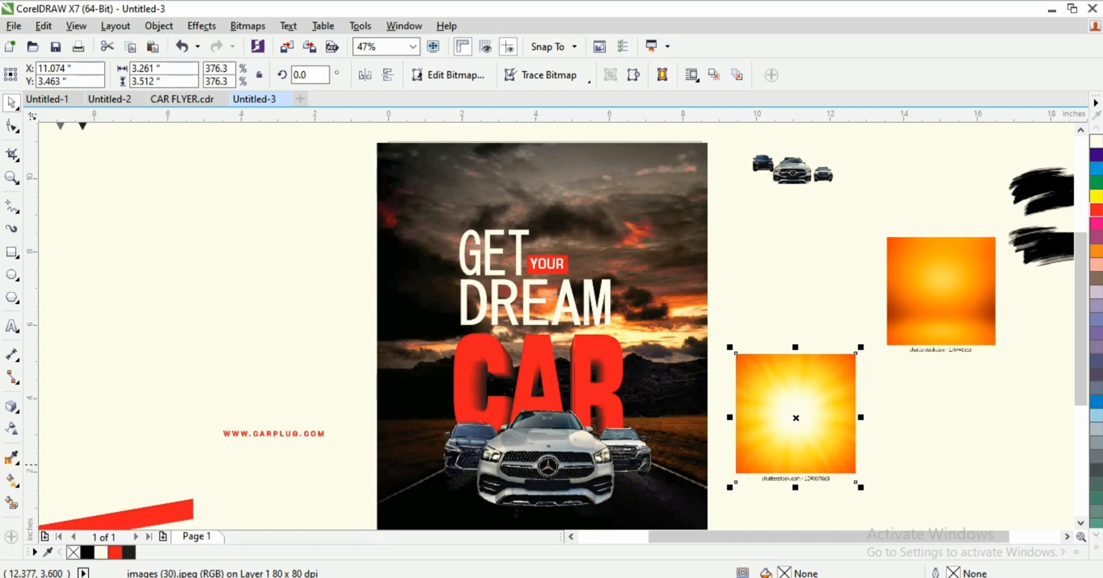
Step: Give the sunburst an elliptical fountain transparency and adjust its fade midpoint
left_click(11, 428)
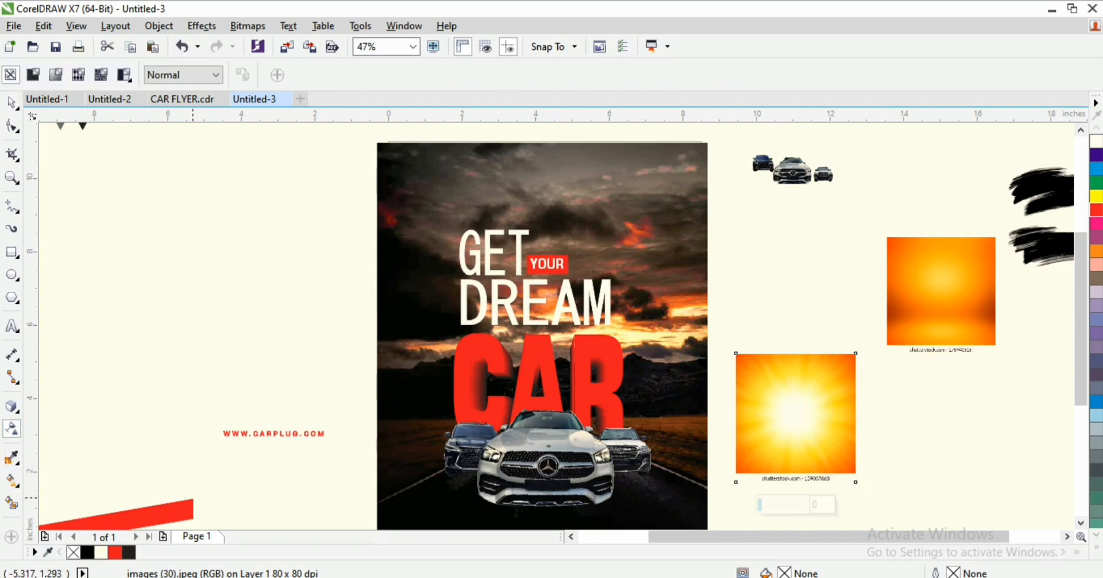
left_click(55, 74)
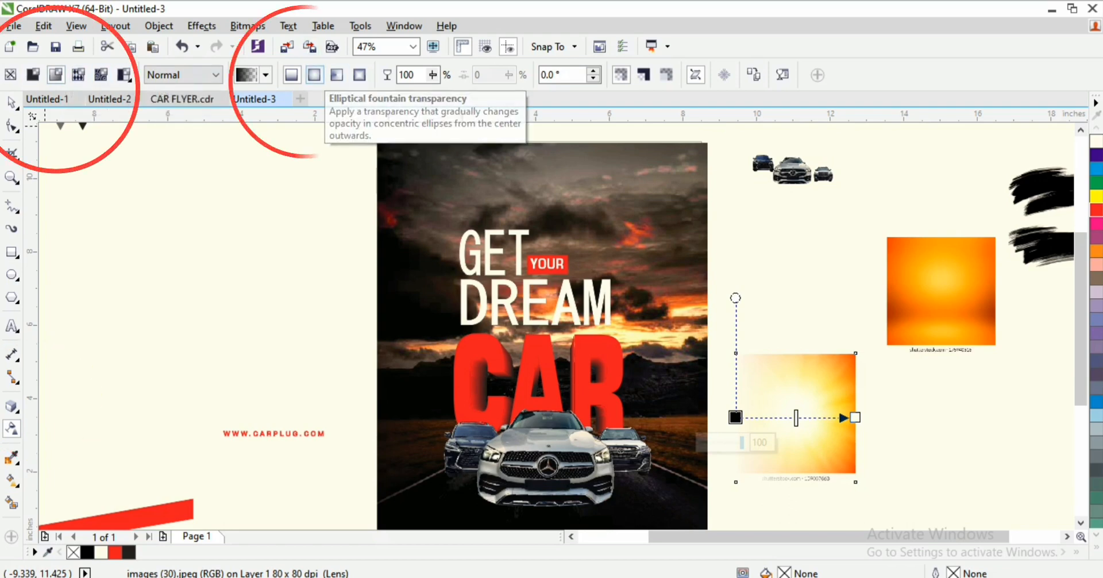
left_click(314, 75)
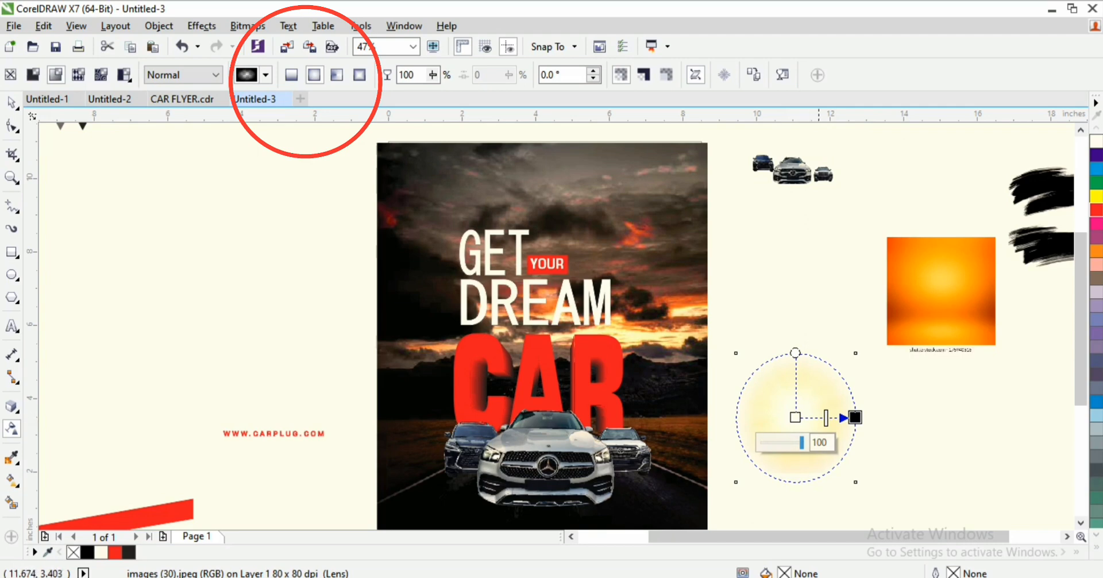
left_click_drag(826, 423, 823, 421)
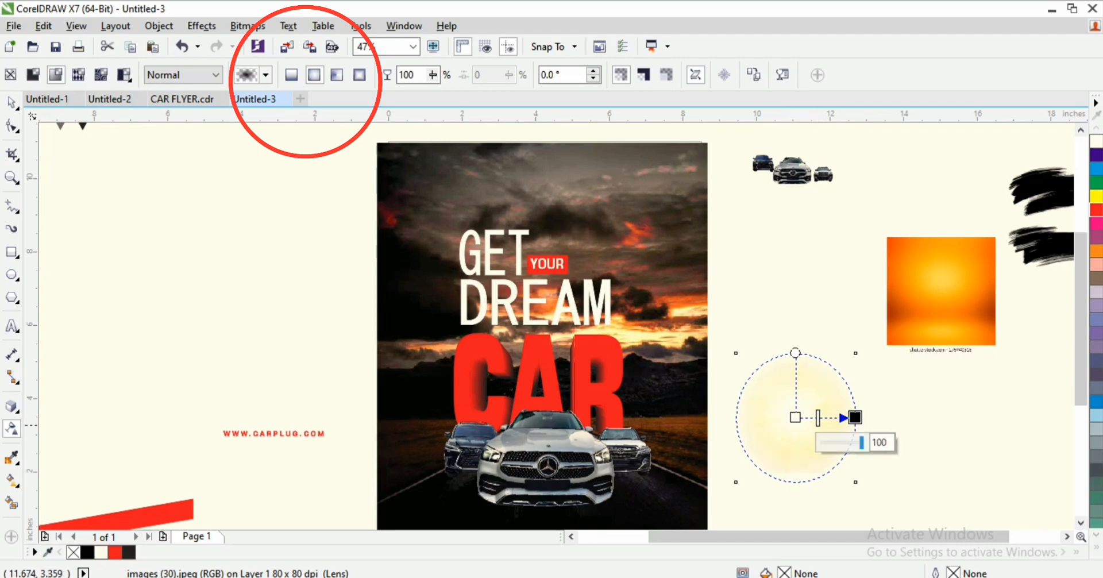
key("space")
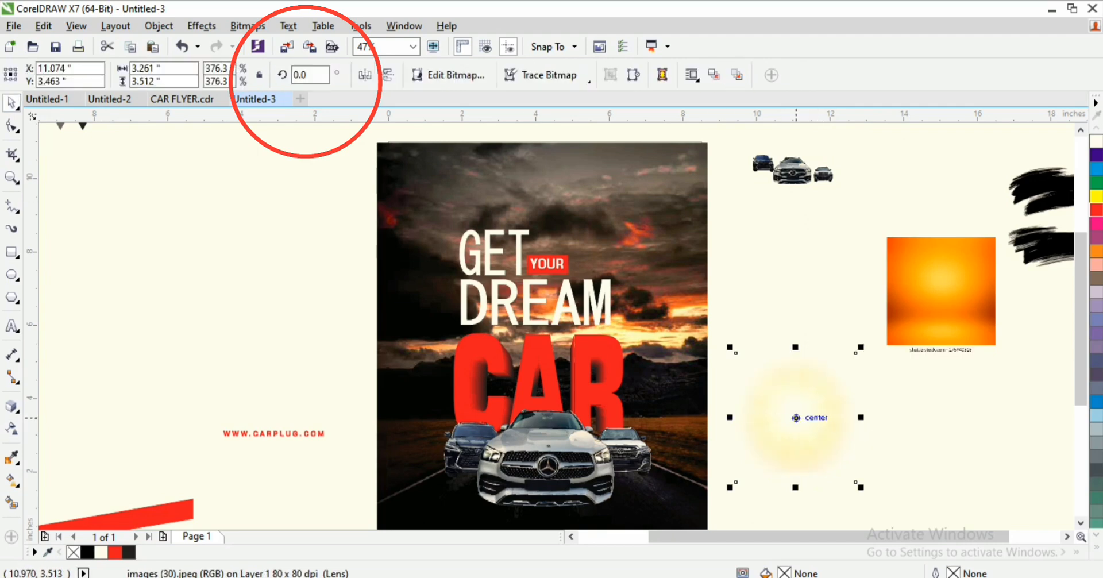
Step: Shrink the glow to headlight size and place it on the Mercedes' right headlight
left_click_drag(731, 418, 523, 450)
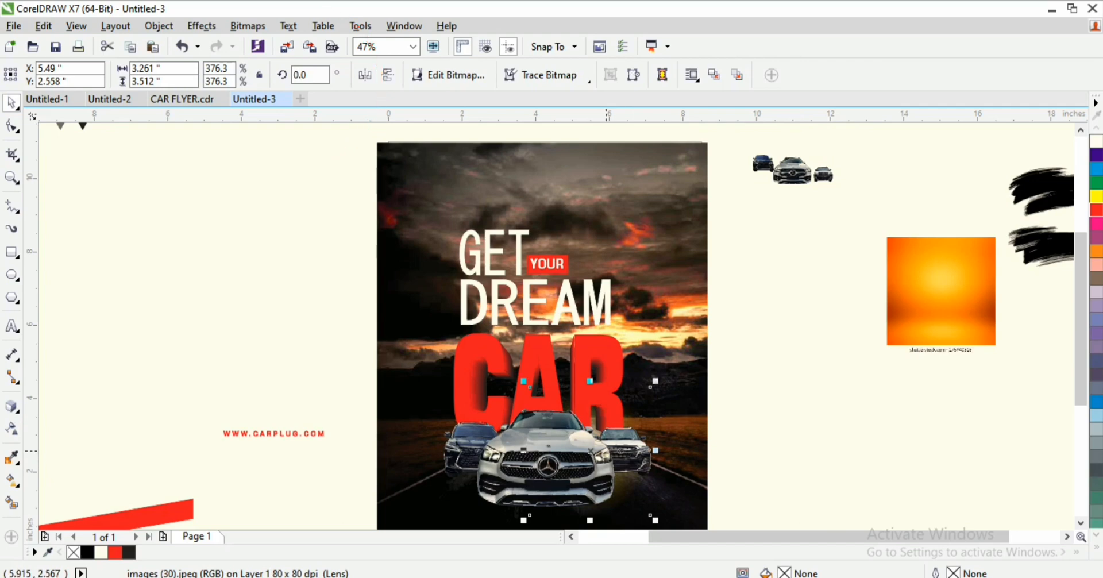
scroll(586, 485, "up", 5)
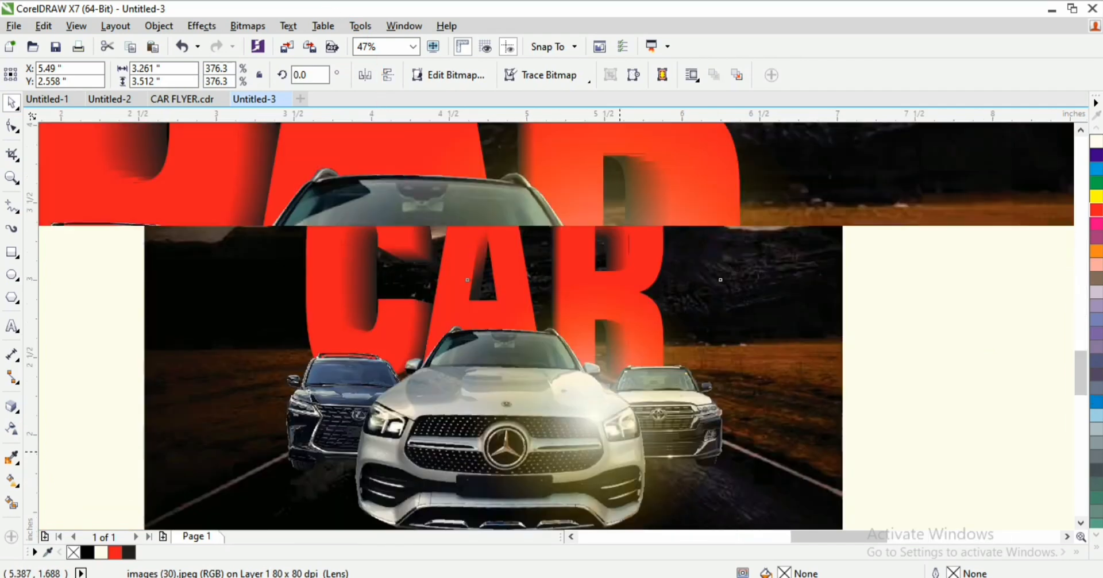
scroll(566, 406, "down", 2)
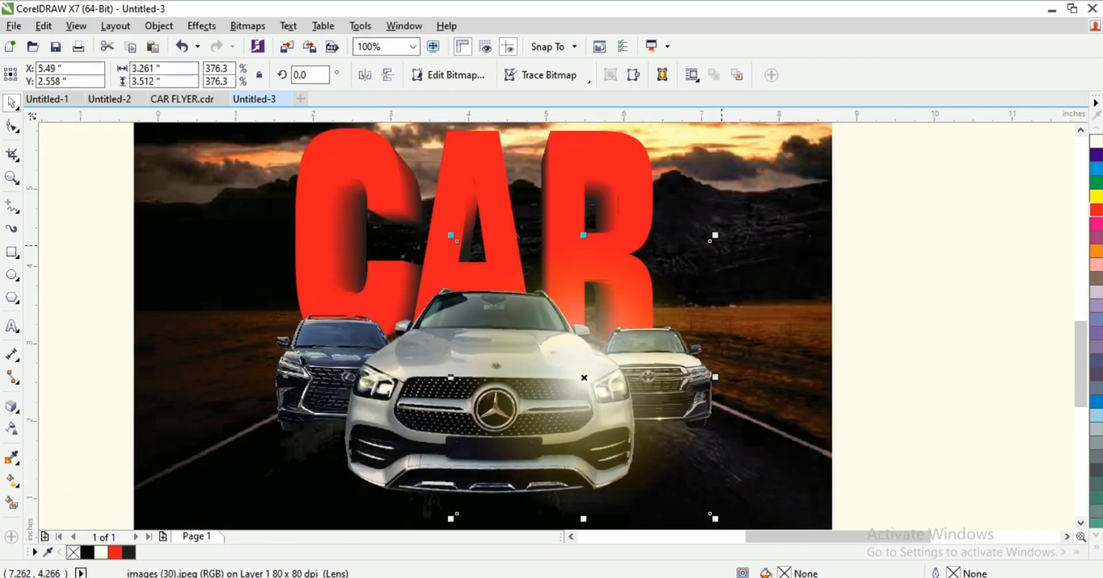
left_click_drag(715, 235, 573, 387)
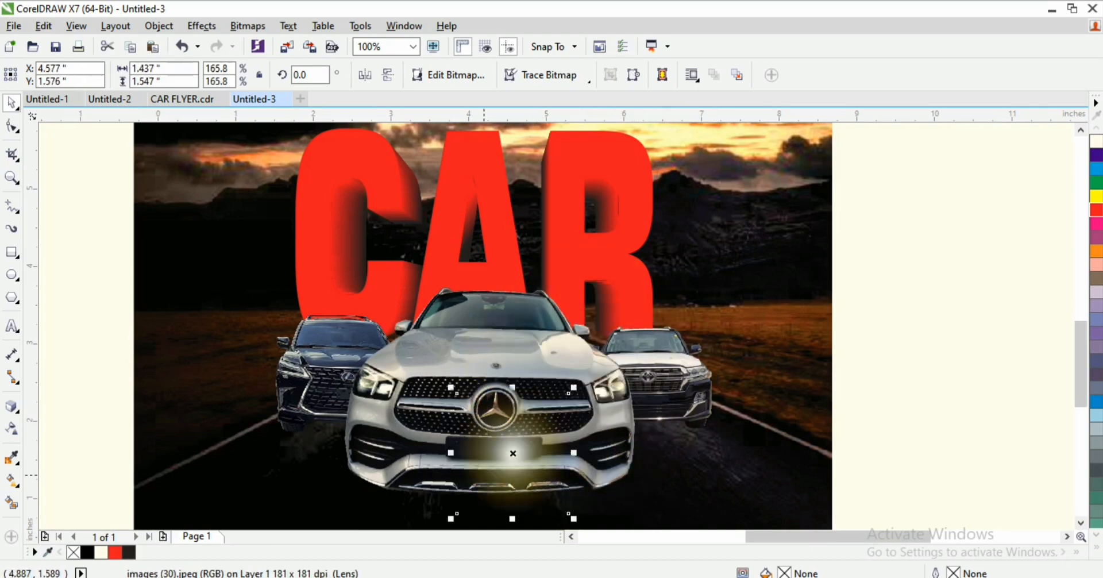
left_click_drag(515, 442, 608, 378)
scroll(608, 377, "up", 2)
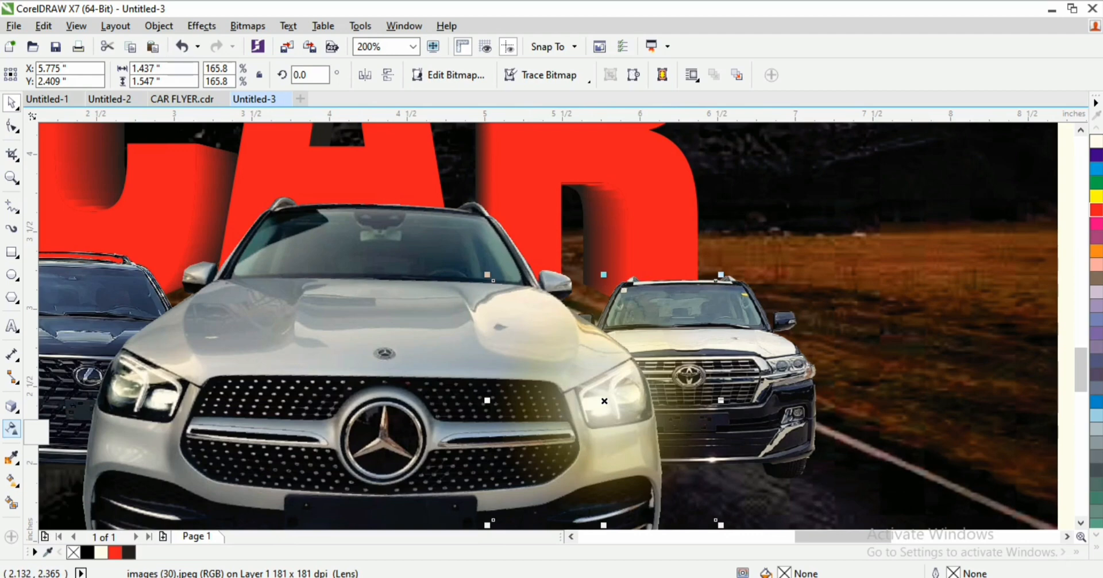
Step: Soften and reshape the glow's elliptical transparency fade, shifting its midpoint to brighten it
left_click(12, 428)
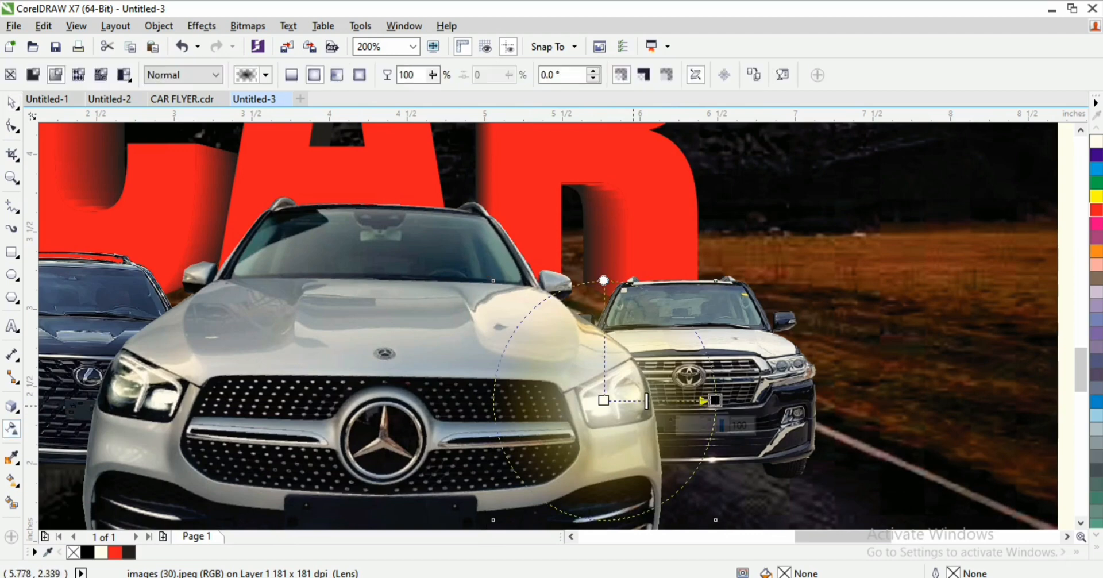
left_click_drag(646, 400, 634, 401)
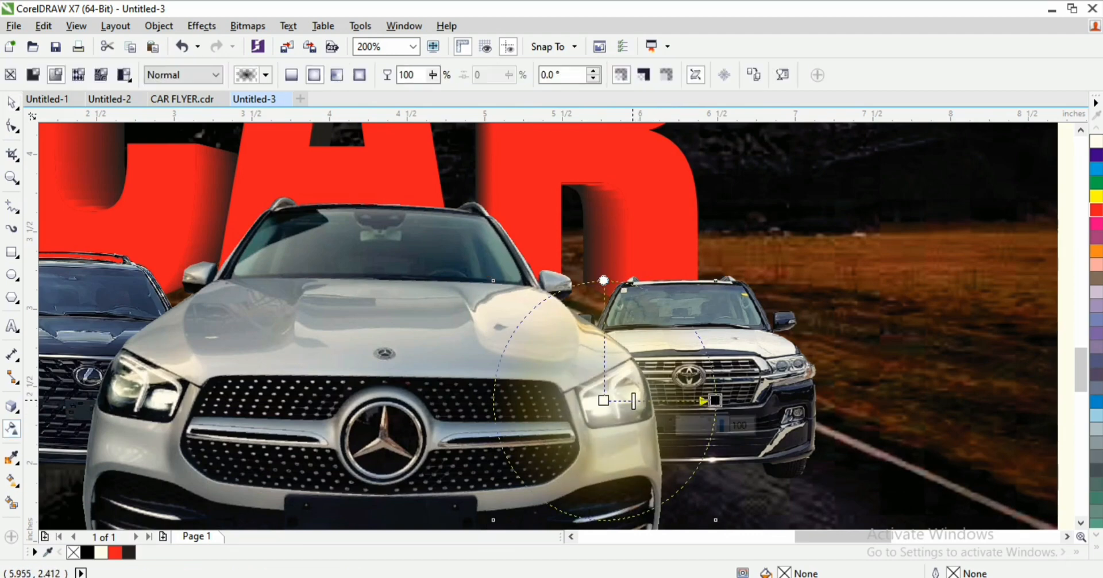
mouse_move(603, 280)
left_mouse_down()
mouse_move(615, 254)
mouse_move(586, 327)
mouse_move(605, 294)
left_mouse_up()
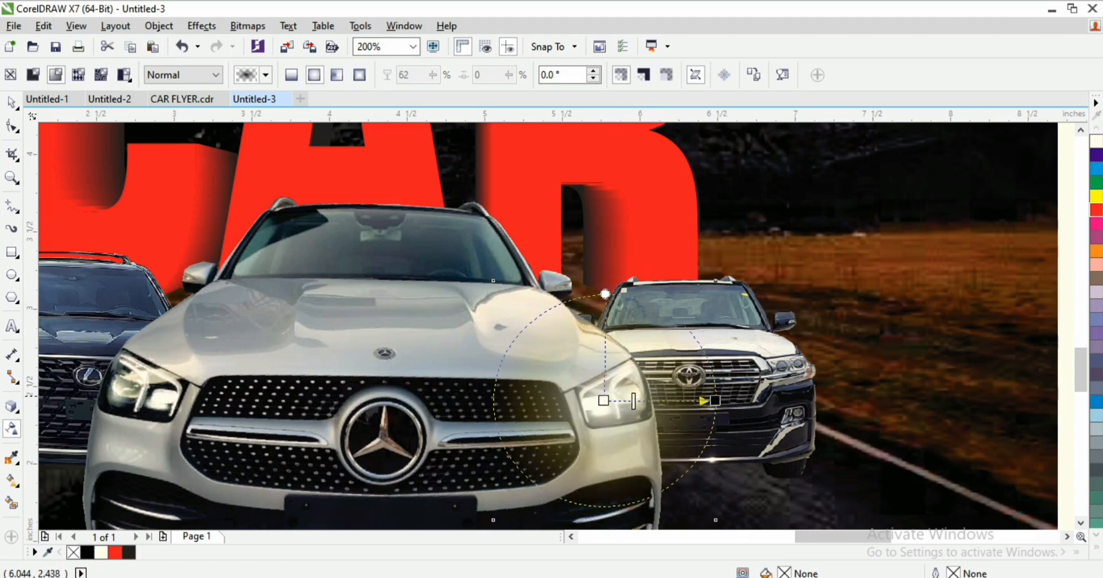
left_click_drag(634, 400, 659, 401)
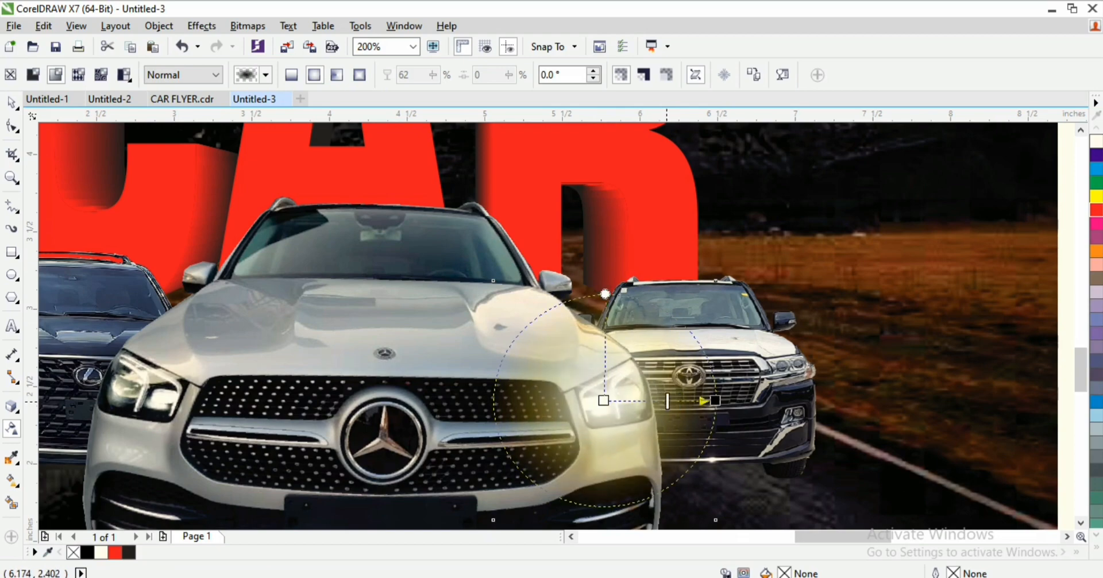
Step: Place the glow on the Mercedes' left headlight
left_click(12, 102)
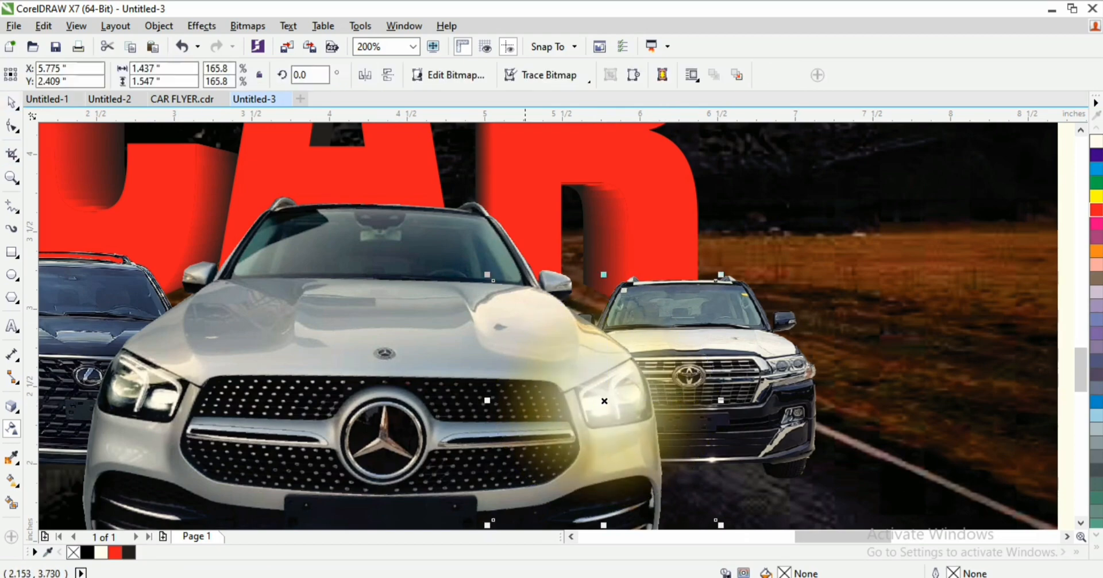
mouse_move(624, 394)
left_mouse_down()
mouse_move(177, 391)
mouse_move(451, 381)
mouse_move(487, 364)
mouse_move(88, 363)
mouse_move(107, 367)
mouse_move(96, 369)
left_mouse_up()
scroll(184, 379, "down", 2)
left_click(478, 368)
scroll(80, 373, "up", 1)
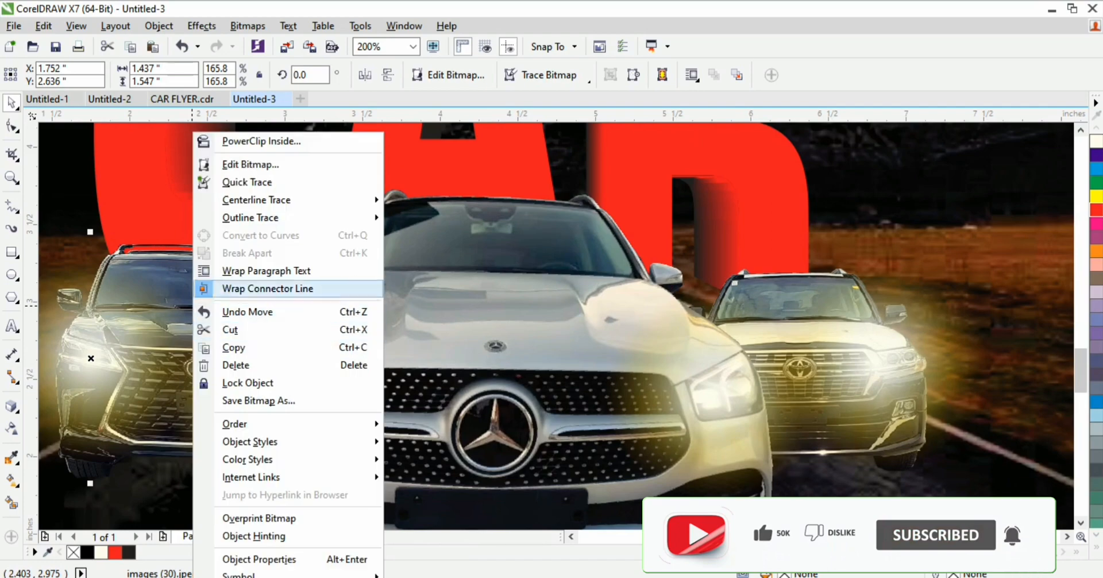
left_click(236, 271)
key("z")
key("F3")
key("F3")
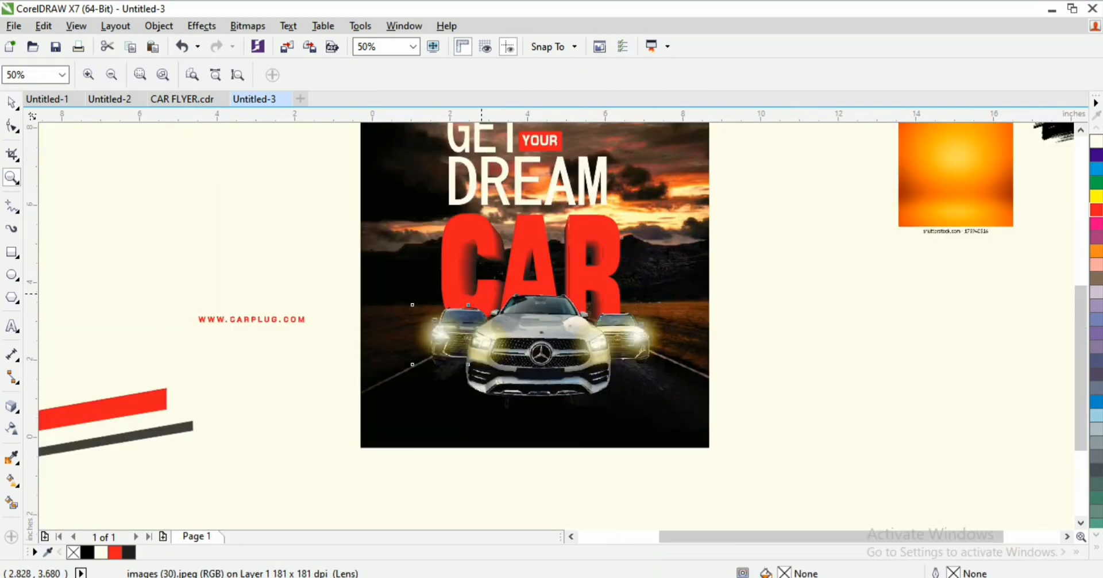
key("F3")
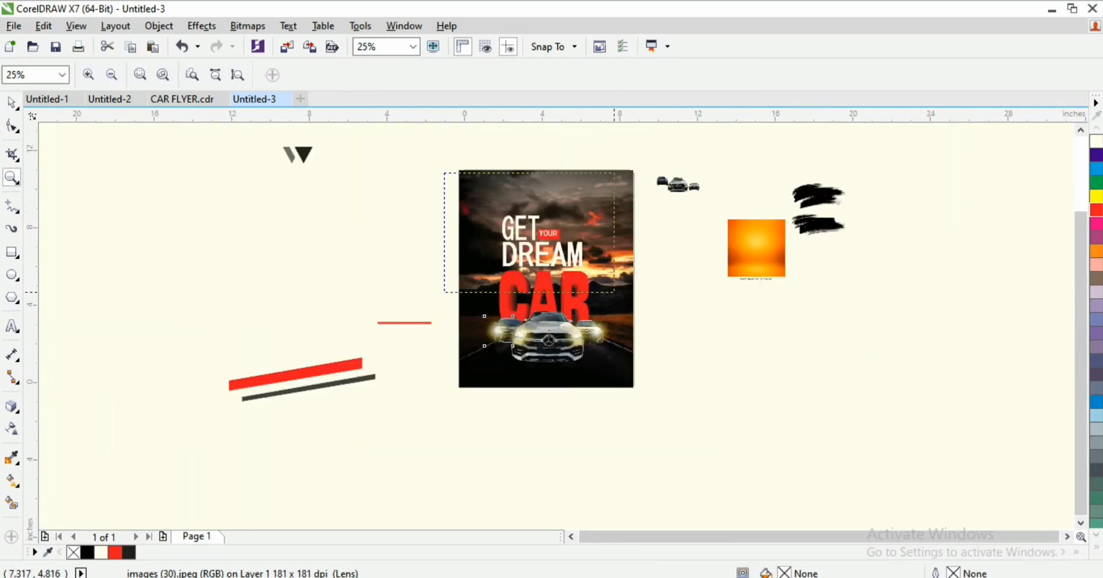
left_click_drag(614, 292, 672, 319)
key("space")
Step: Give the orange image an elliptical fountain transparency concentrated toward its centre
left_click_drag(1053, 316, 832, 320)
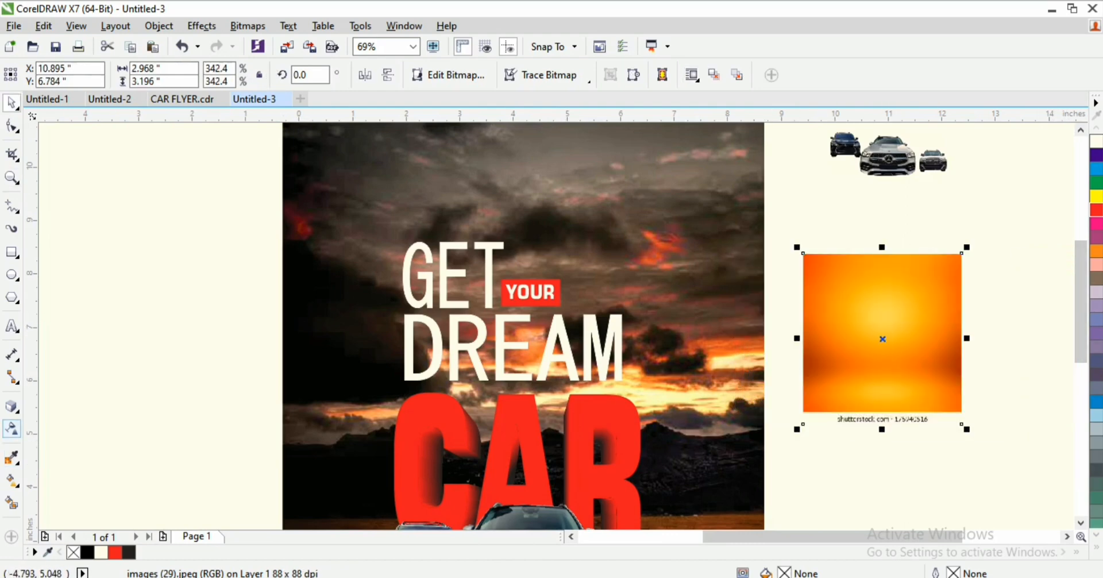
left_click(11, 429)
key("space")
key("space")
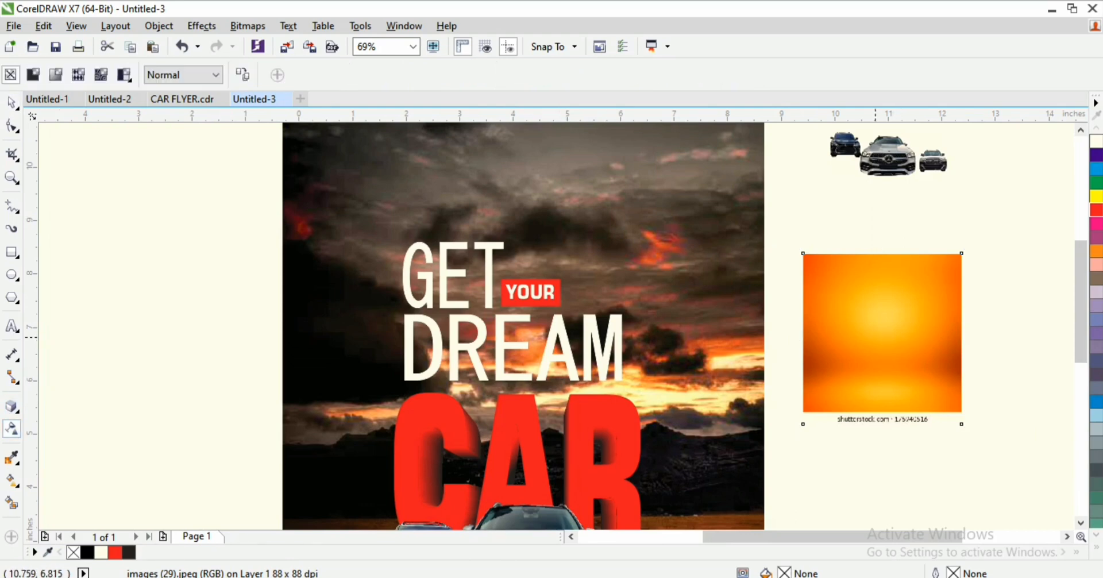
left_click(55, 75)
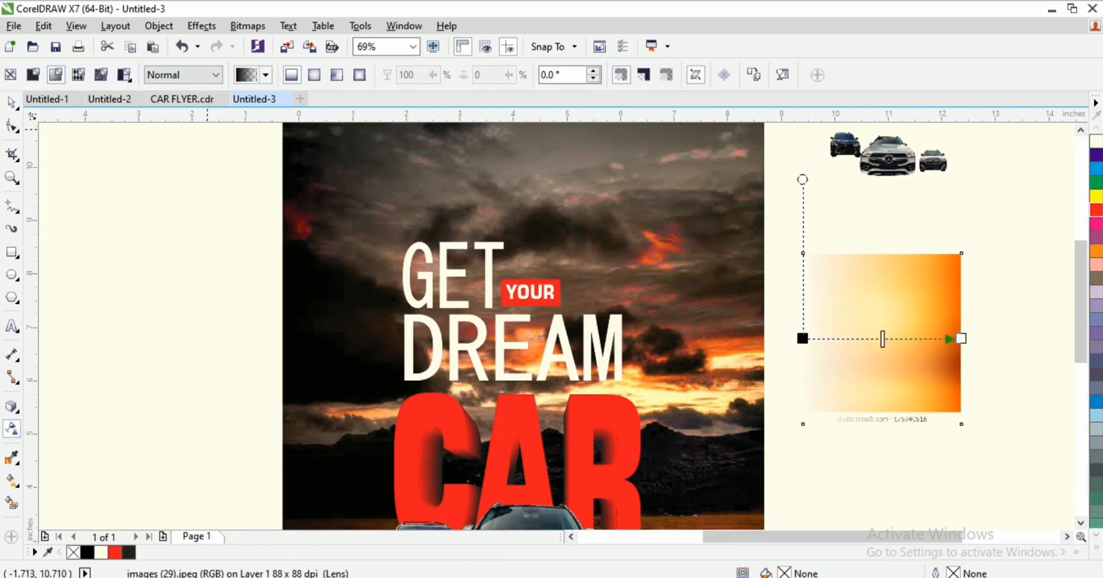
left_click(314, 74)
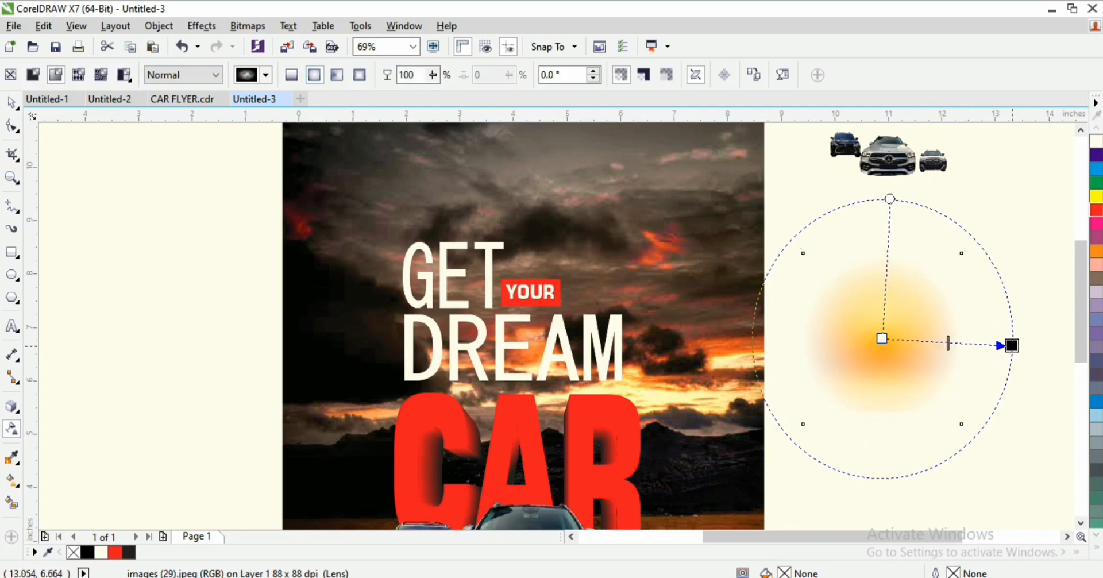
left_click(961, 338)
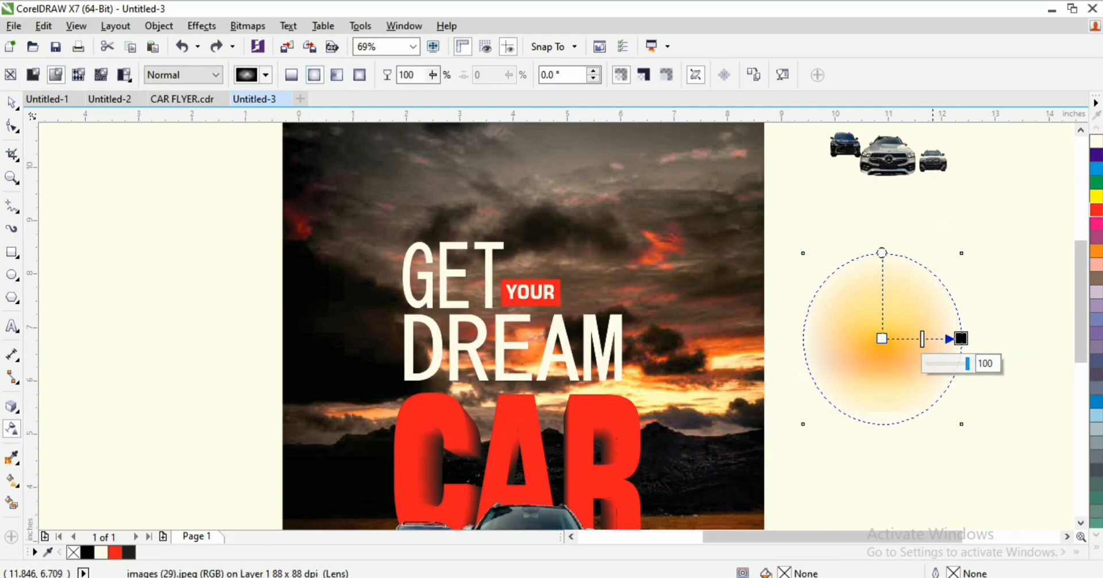
left_click_drag(922, 339, 374, 214)
Step: Enlarge the orange glow to about 6.26 inches wide over the upper-left sky
key("space")
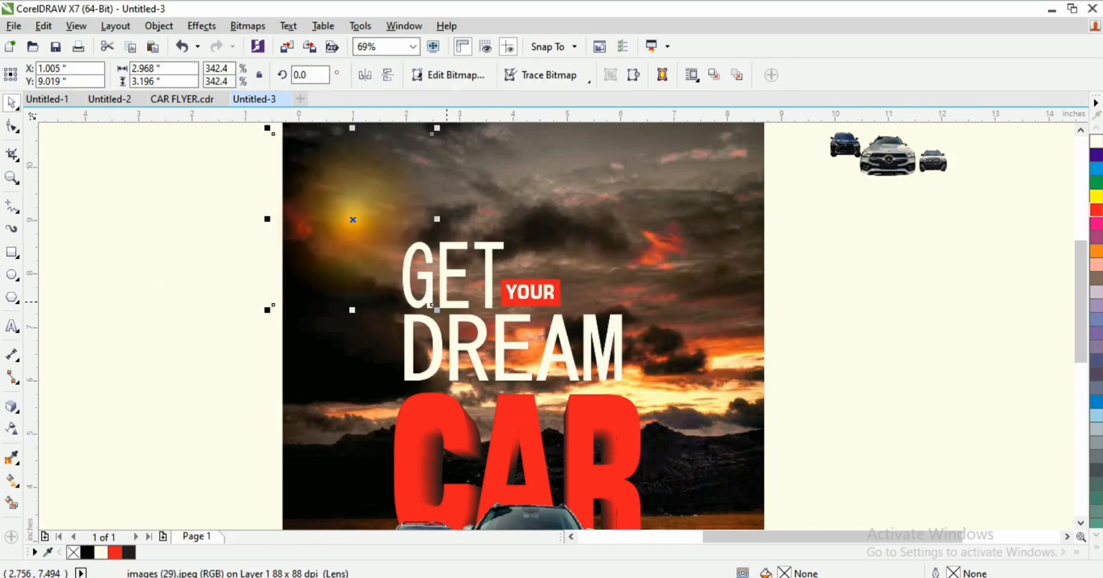
left_click_drag(432, 305, 568, 451)
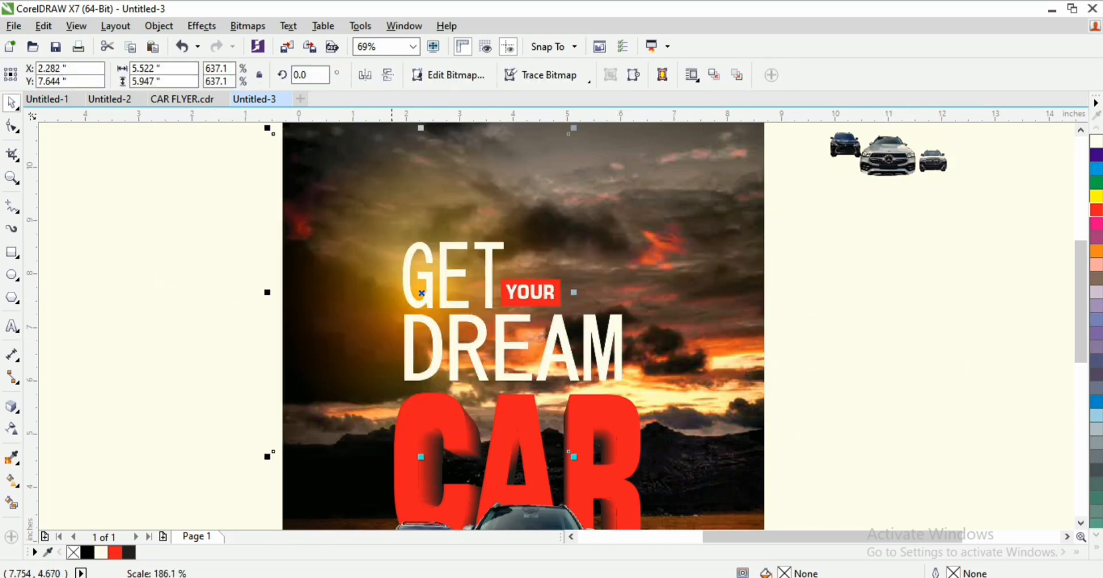
left_click_drag(421, 200, 421, 198)
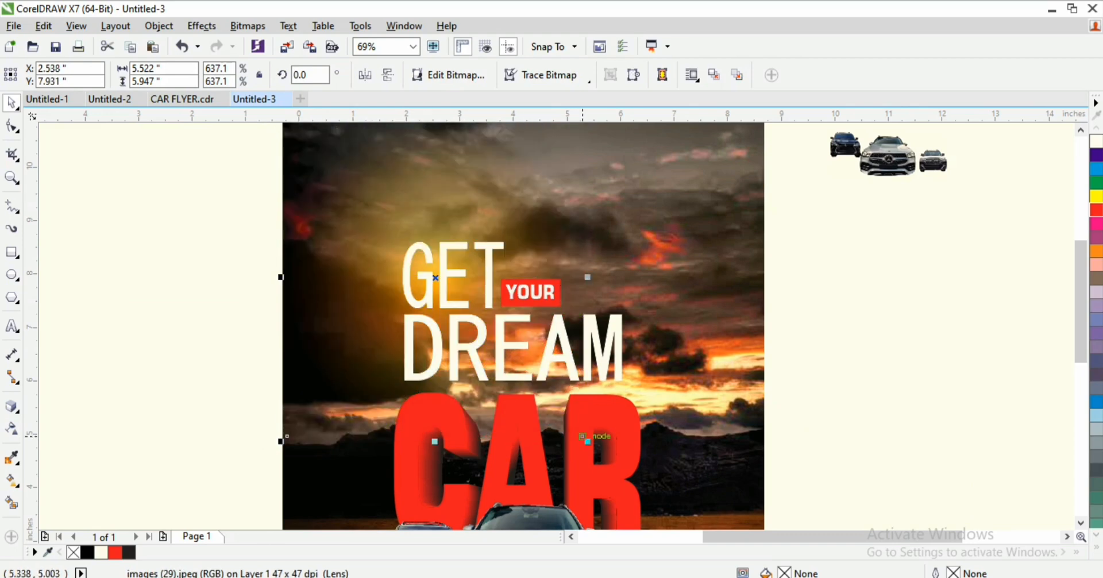
left_click_drag(587, 438, 626, 480)
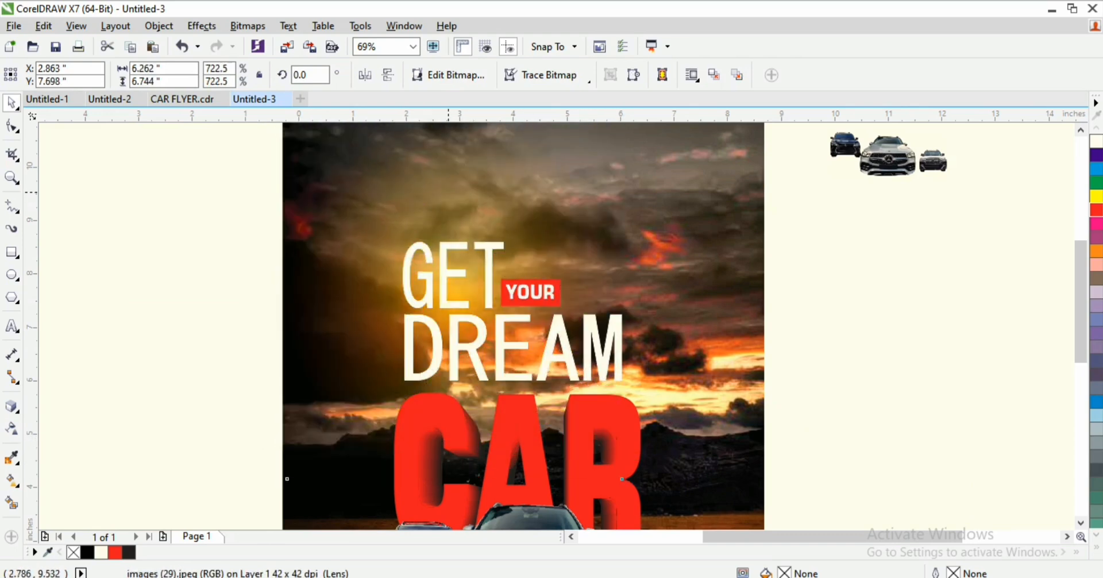
left_click_drag(456, 201, 447, 206)
left_click_drag(1081, 294, 1081, 282)
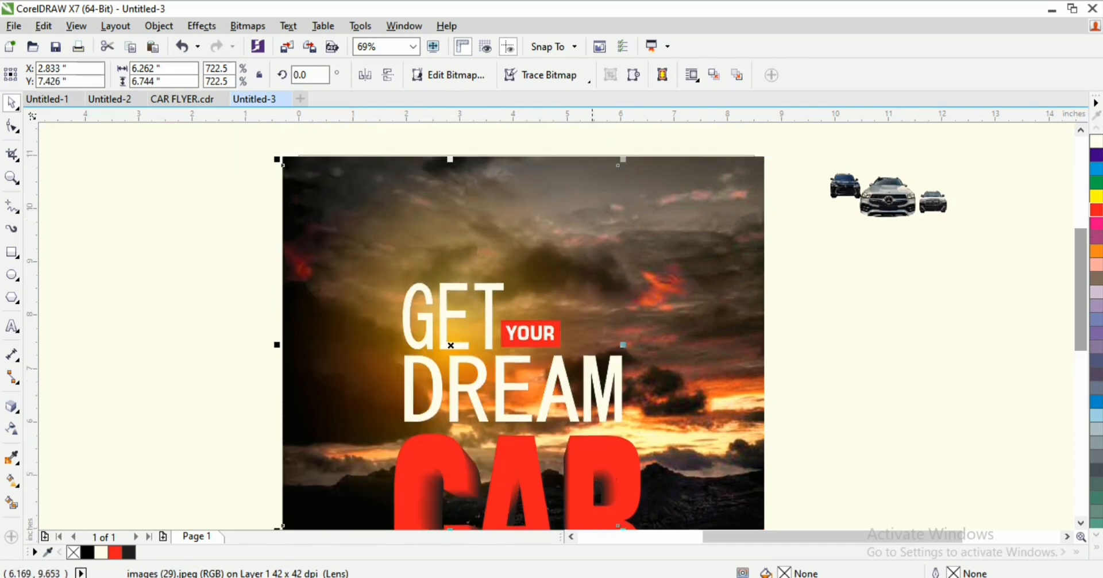
left_click_drag(483, 206, 483, 201)
left_click_drag(747, 240, 801, 288)
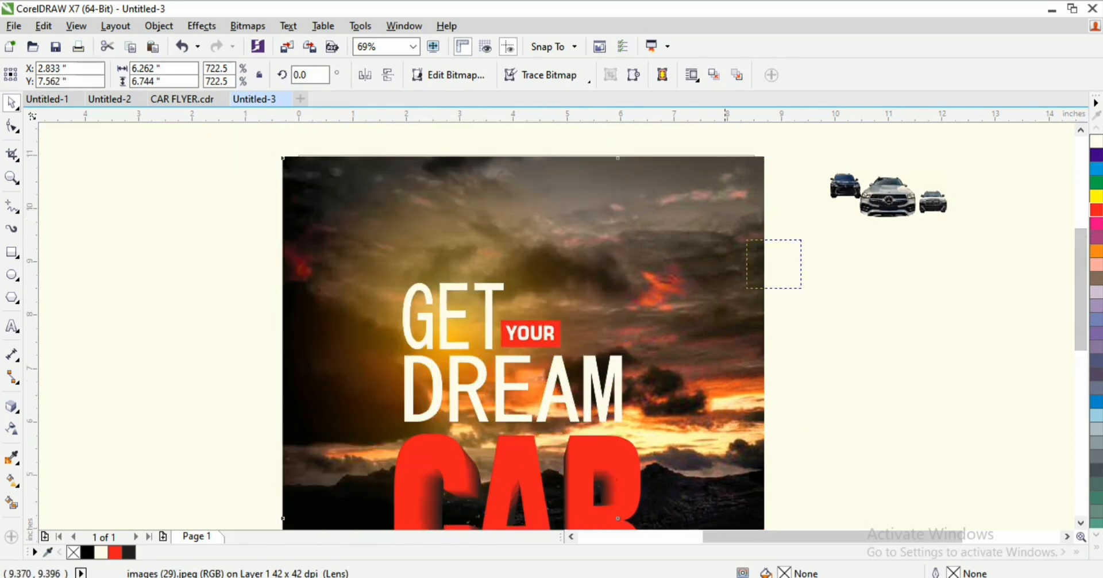
left_click_drag(802, 431, 801, 430)
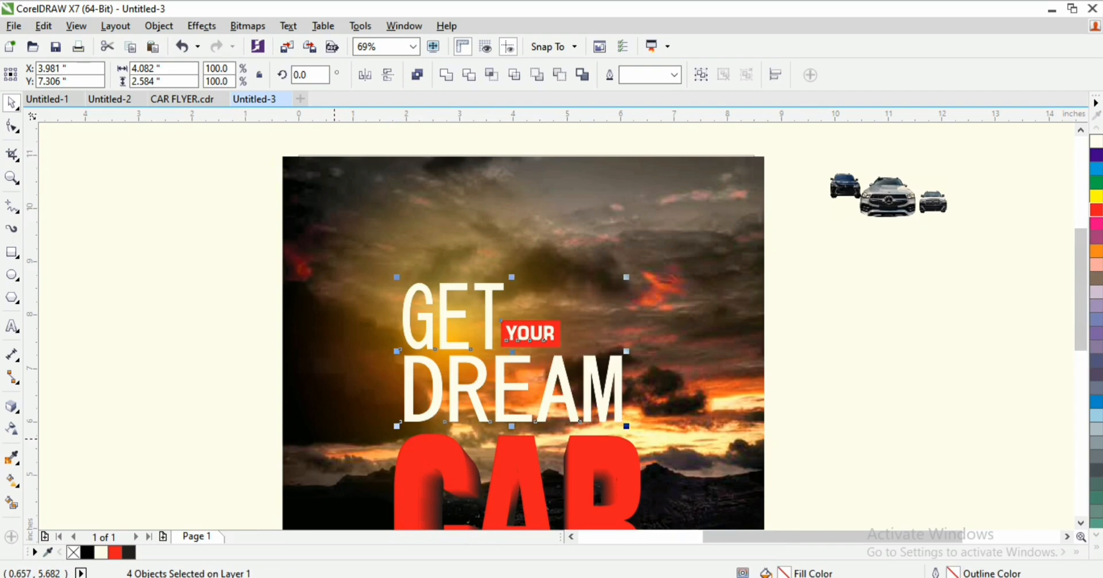
Step: Draw a wide ellipse near the page centre and fill it cream
left_click_drag(1081, 278, 1080, 307)
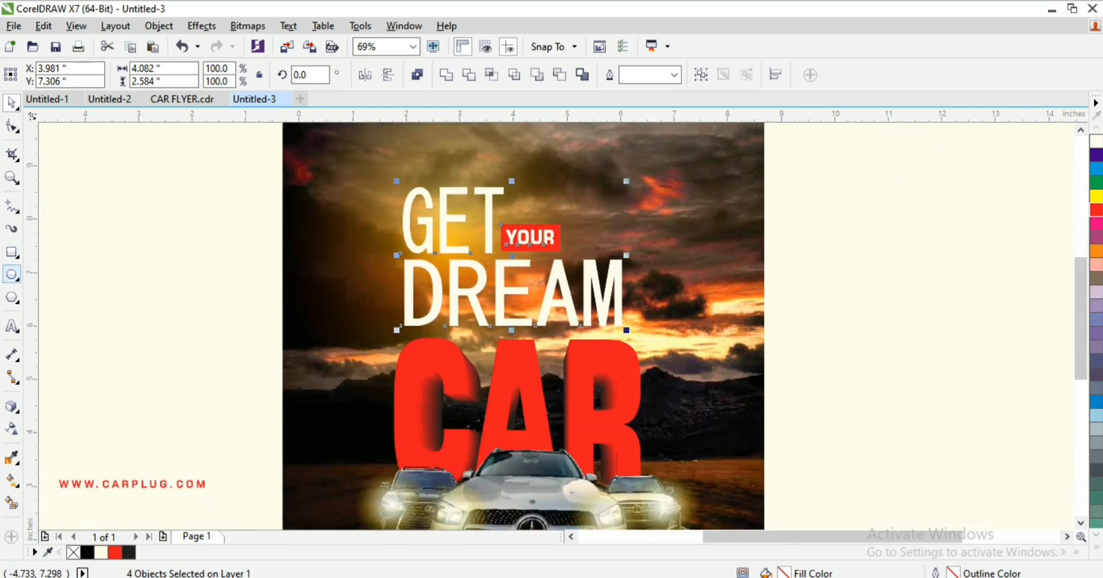
left_click(12, 275)
left_click_drag(114, 336, 418, 436)
key("space")
left_click_drag(268, 382, 518, 376)
left_click_drag(676, 433, 684, 435)
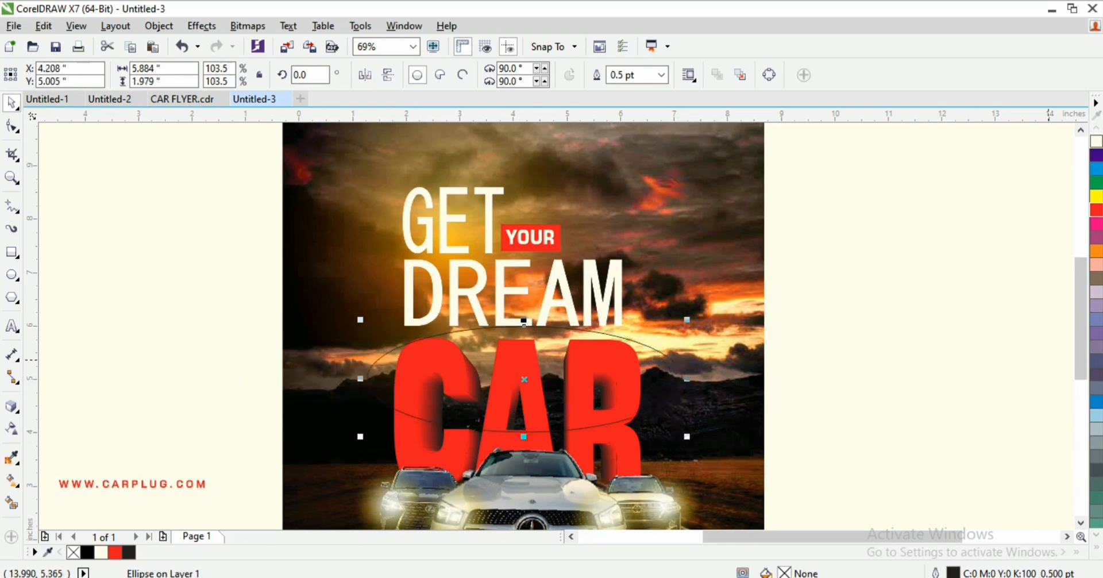
left_click(1096, 141)
Step: Move the ellipse over the CAR letters and tilt it about 9°
left_click_drag(595, 397, 584, 407)
left_click(586, 407)
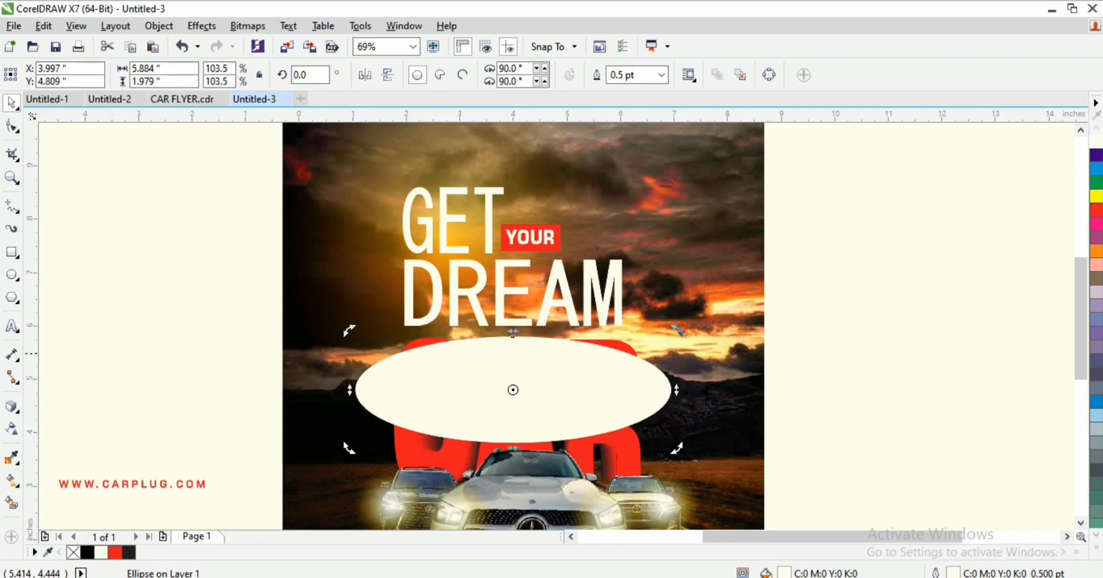
left_click_drag(679, 331, 593, 386)
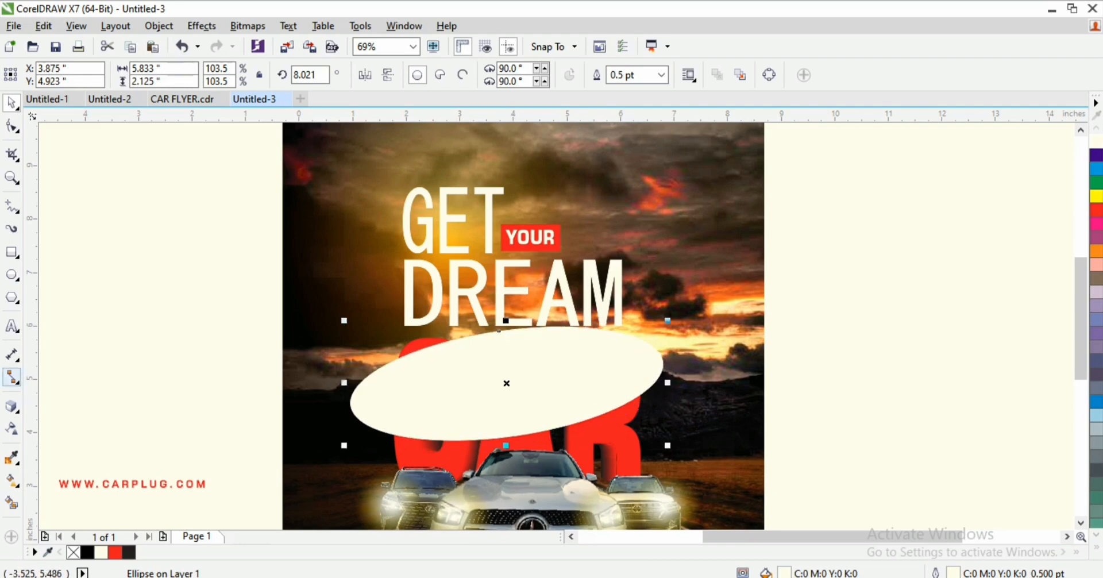
left_click_drag(499, 329, 495, 321)
key("ctrl+z")
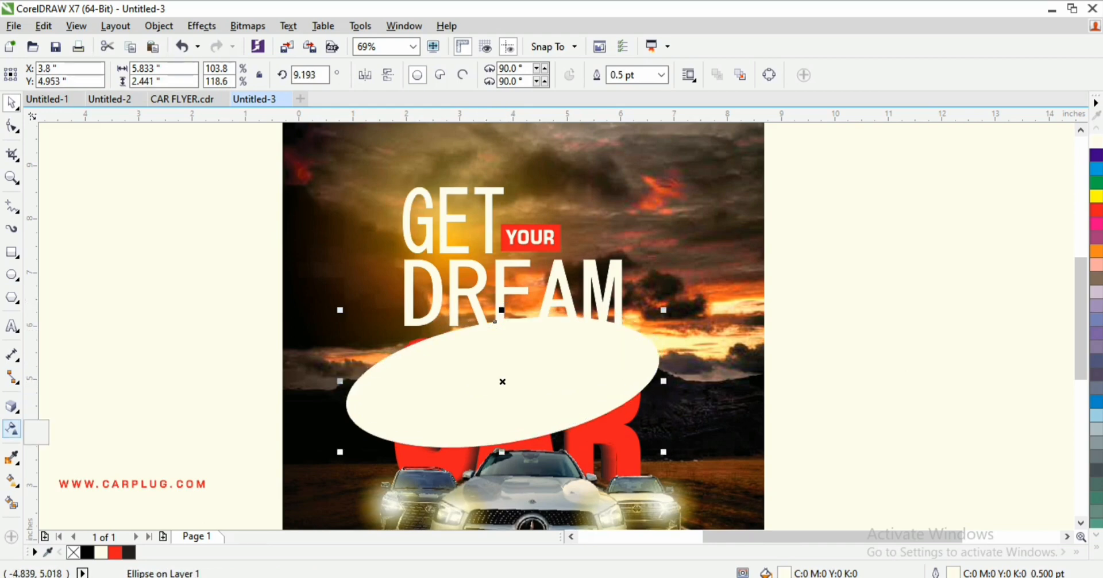
left_click(11, 429)
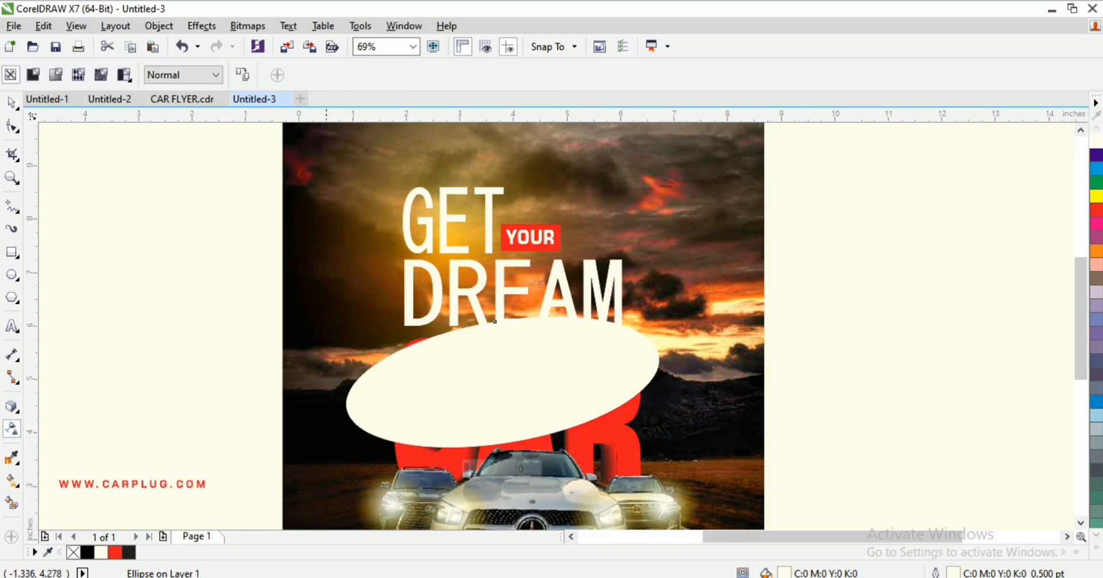
Step: Give the ellipse a linear transparency fading toward its top
left_click_drag(490, 406, 501, 458)
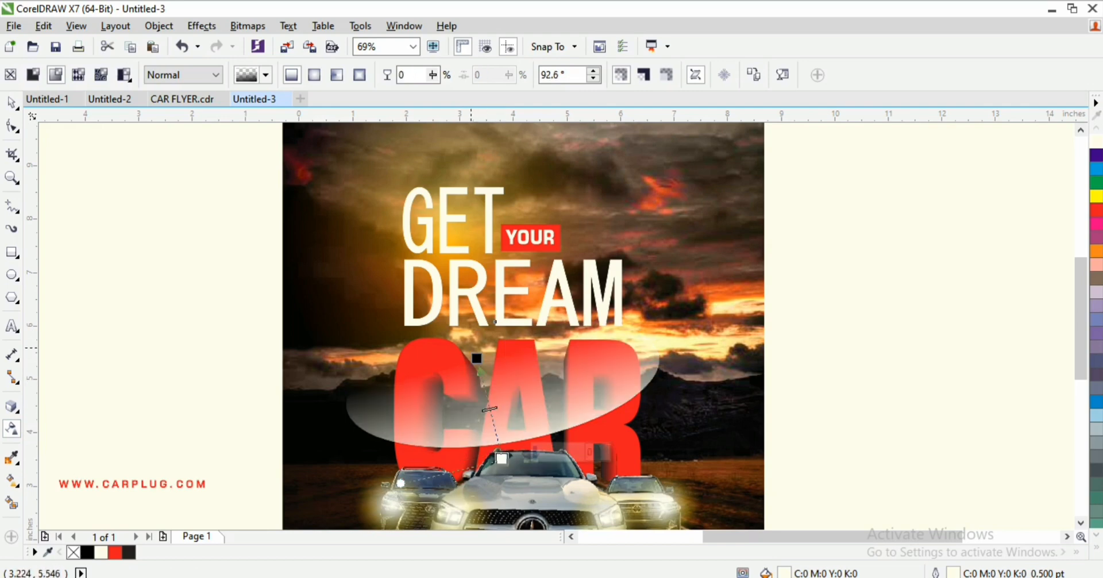
mouse_move(476, 356)
left_mouse_down()
mouse_move(484, 359)
mouse_move(468, 361)
left_mouse_up()
key("space")
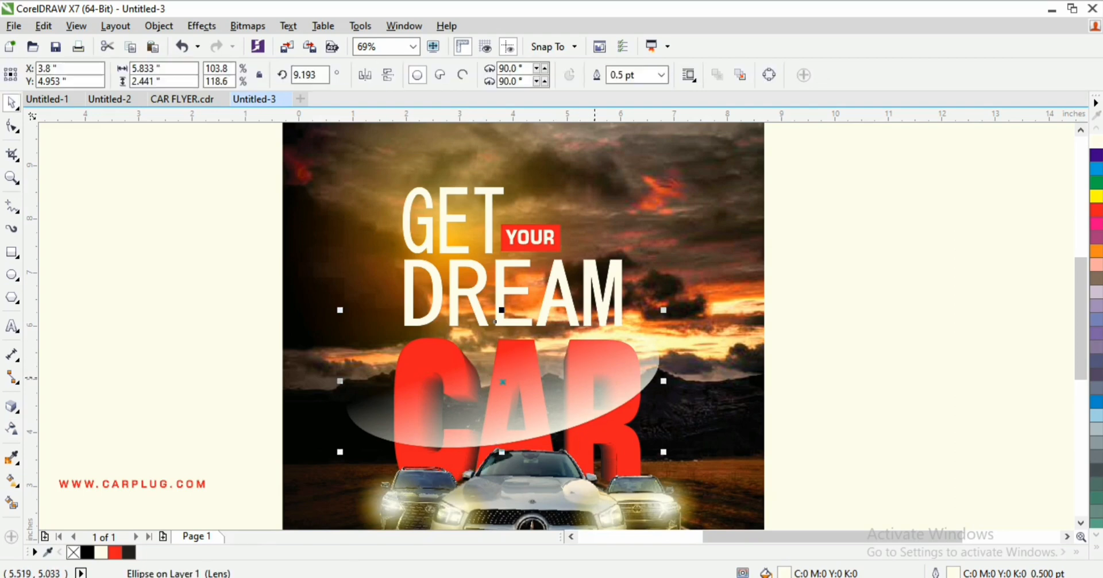
Step: Reposition the faded ellipse over CAR and resize it to 5.361 × 2.308 inches
left_click_drag(595, 379, 609, 400)
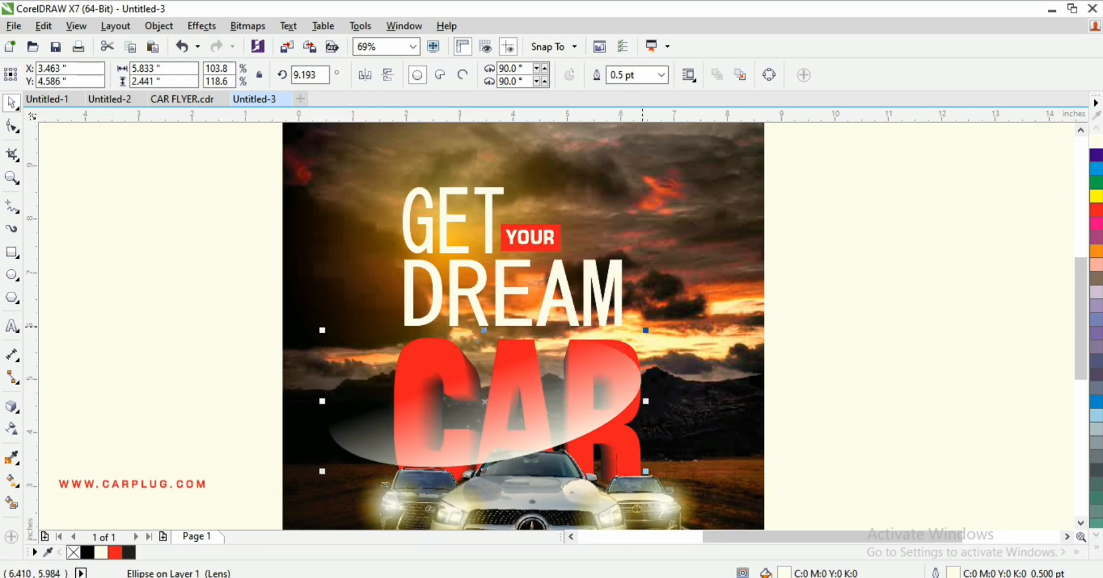
left_click_drag(645, 330, 650, 329)
left_click_drag(650, 400, 644, 412)
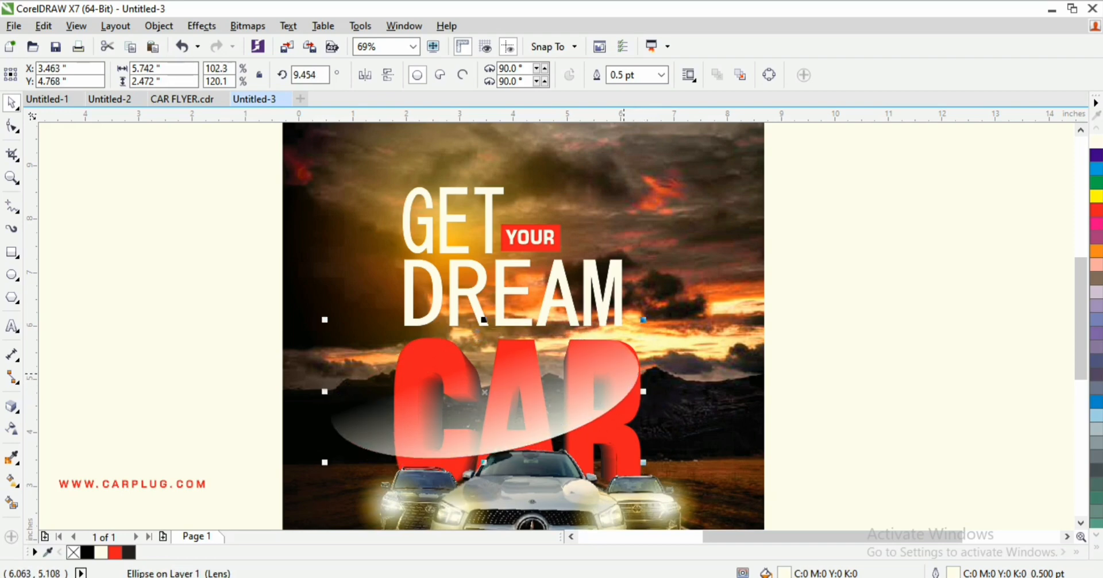
left_click_drag(625, 373, 627, 373)
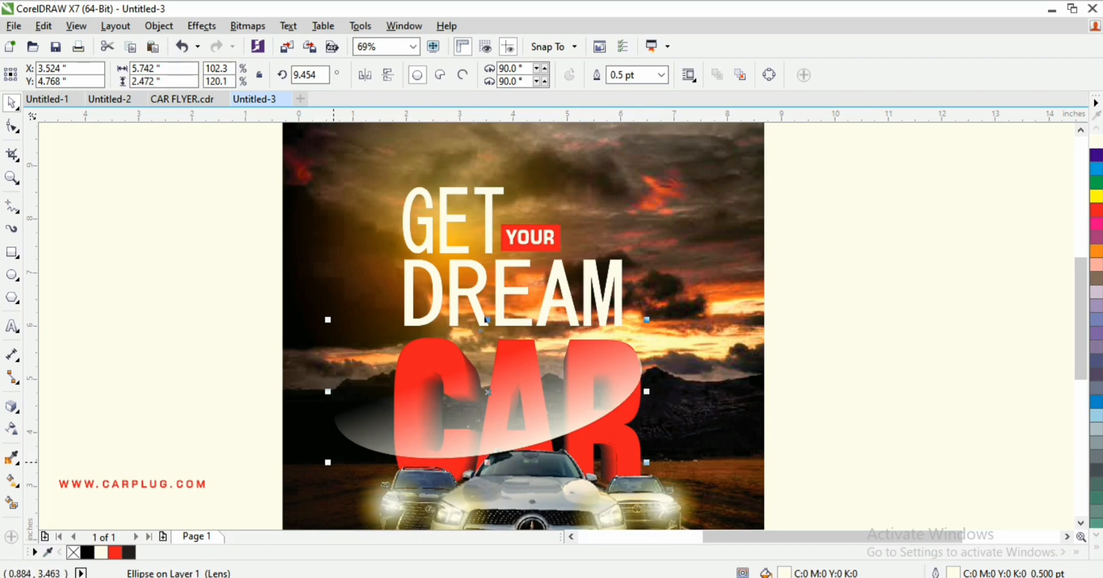
left_click_drag(325, 463, 347, 455)
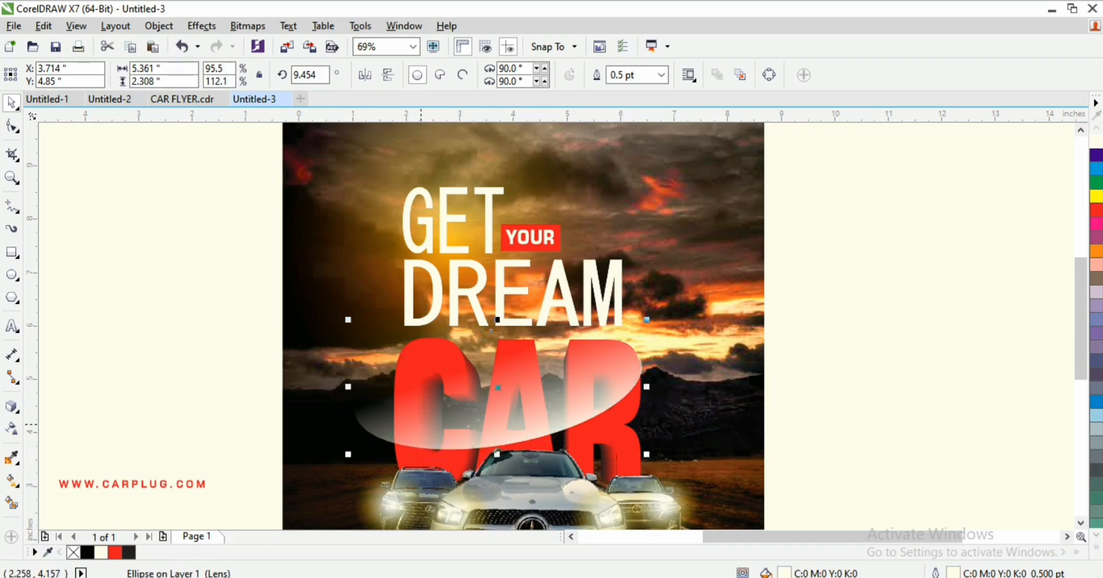
Step: Convert the ellipse into a bitmap
left_click(247, 26)
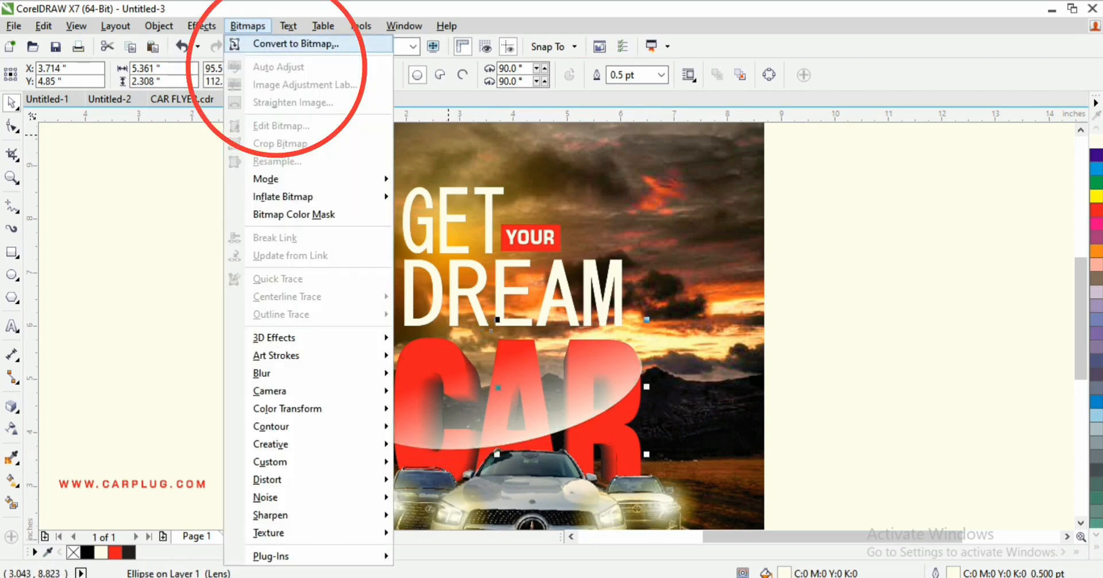
left_click(293, 44)
left_click(500, 384)
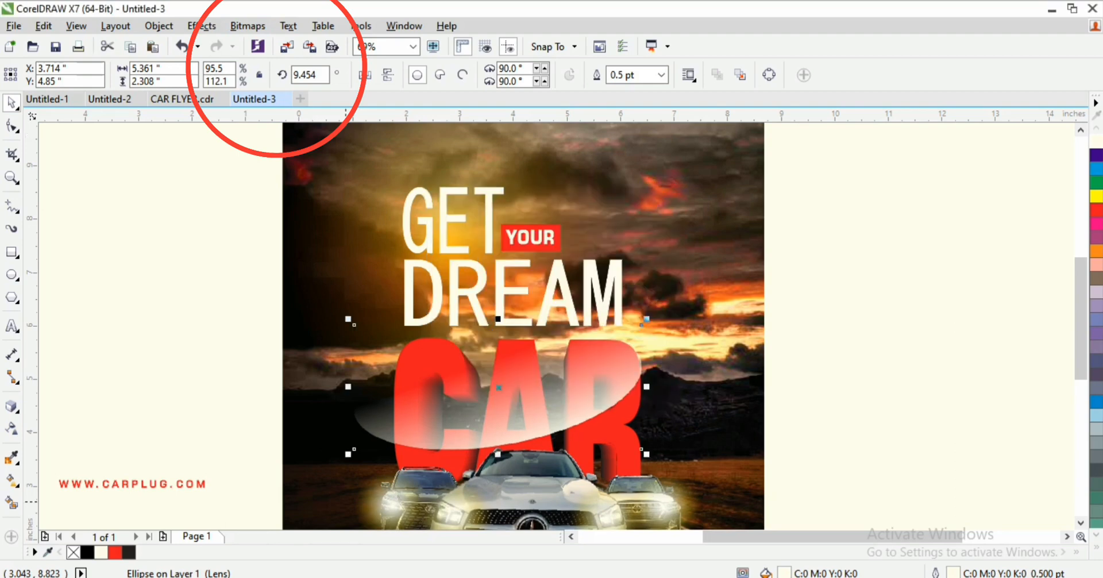
Step: Add a linear transparency to the lens bitmap, angled down toward the CAR letters
left_click(11, 428)
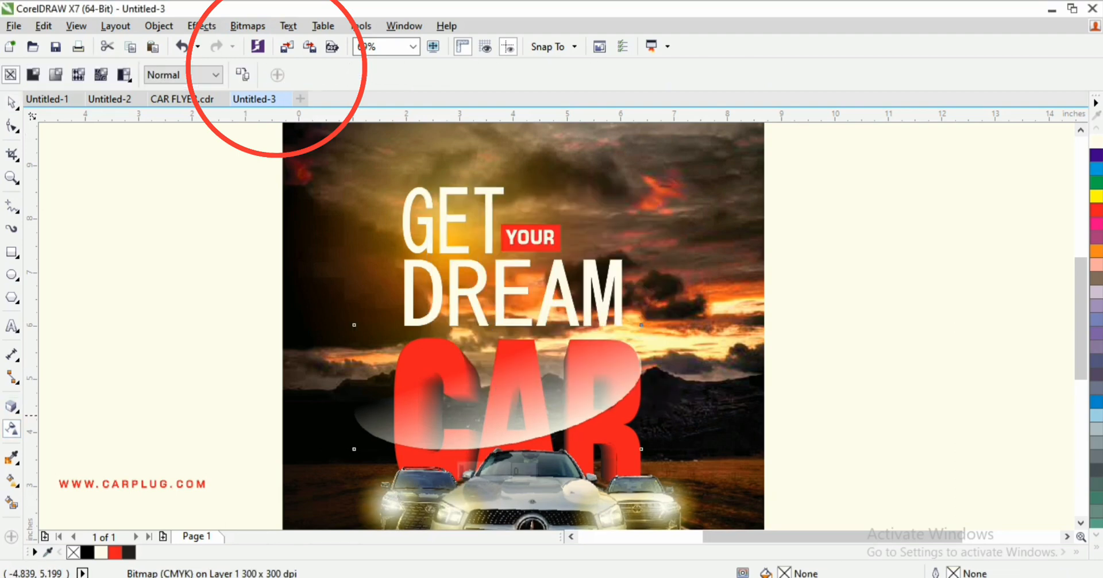
left_click_drag(418, 421, 383, 416)
key("space")
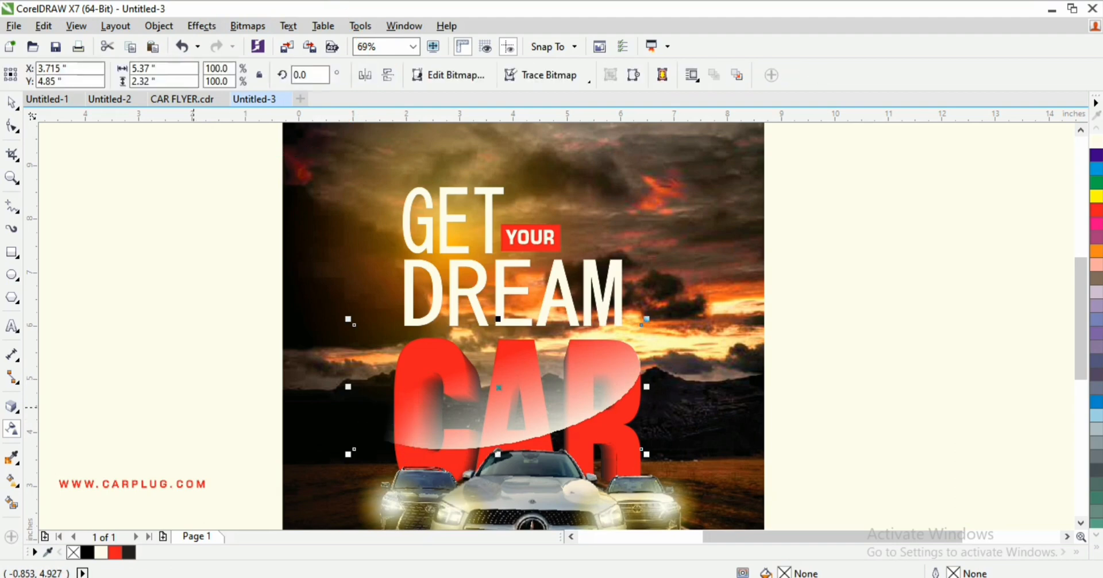
key("space")
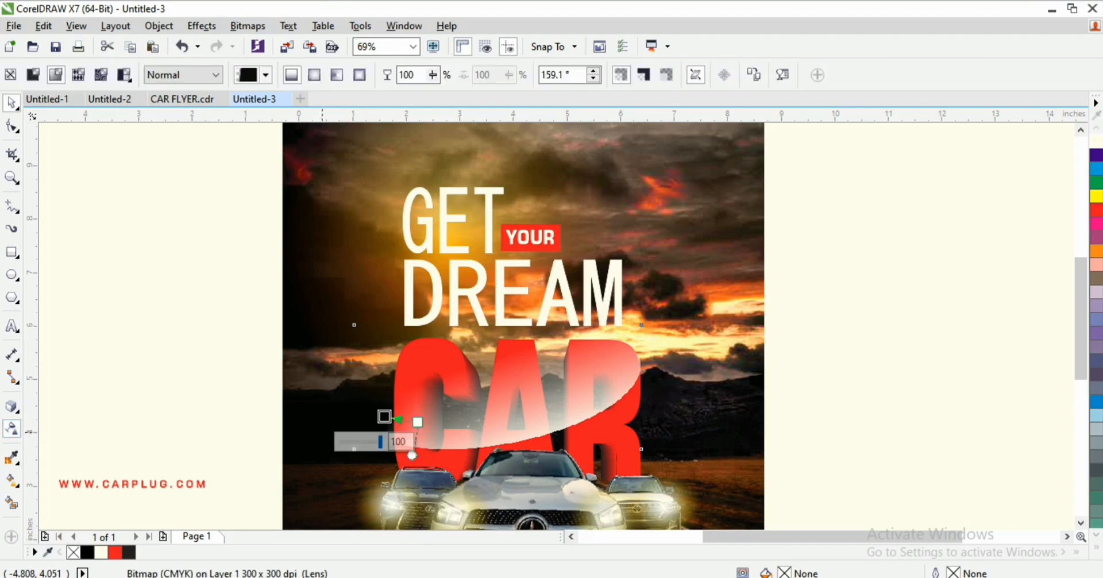
key("z")
left_click_drag(500, 466, 500, 467)
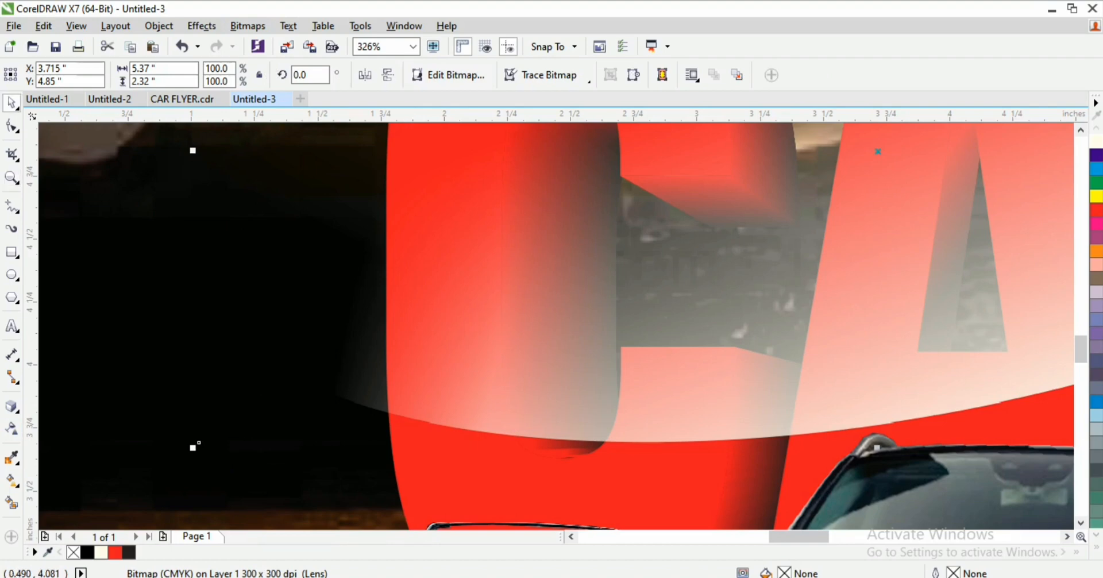
key("space")
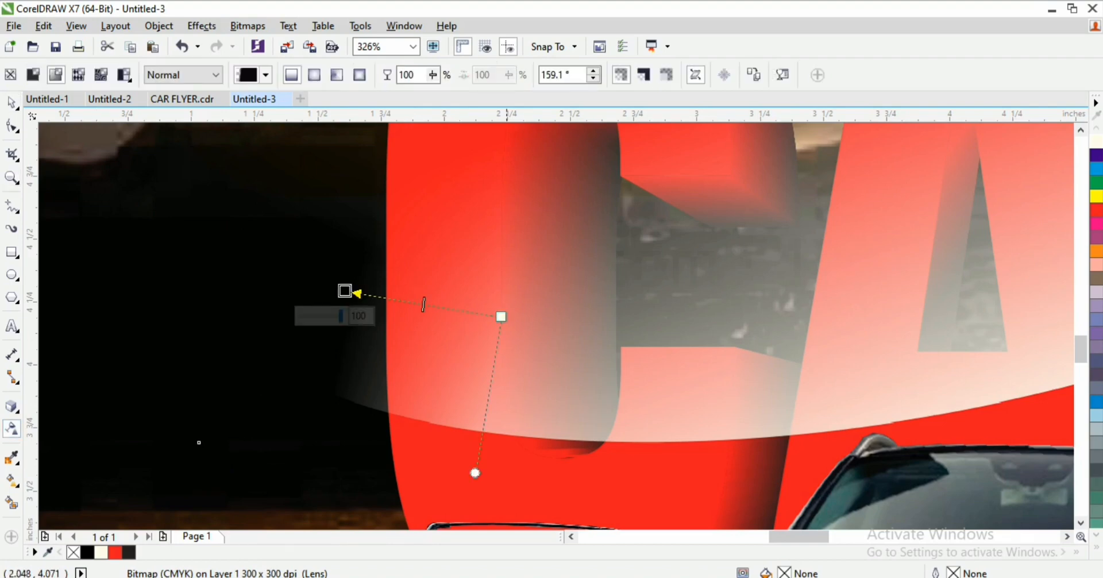
left_click_drag(501, 317, 535, 286)
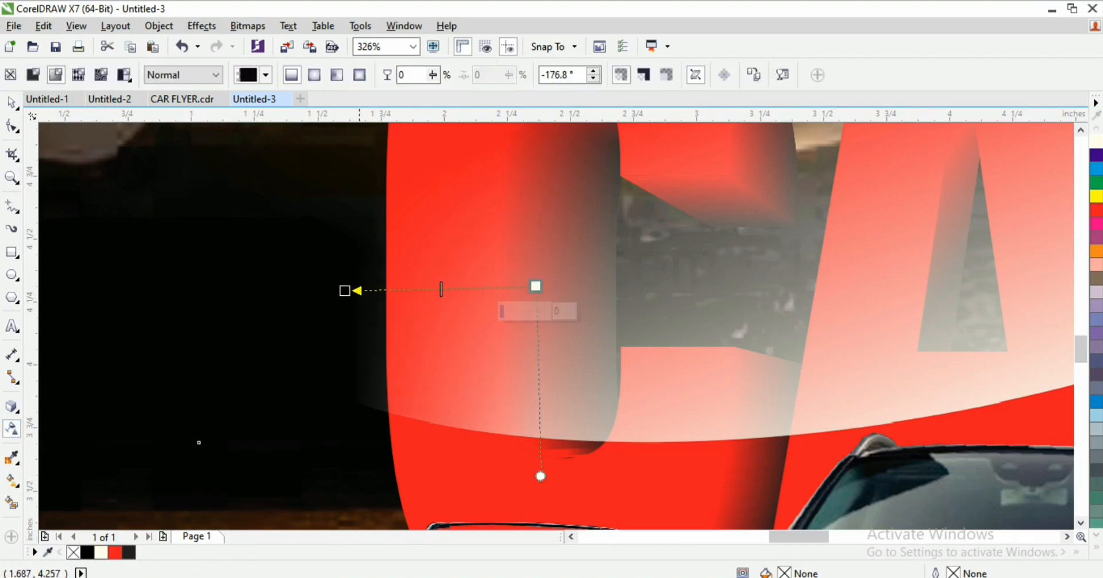
left_click_drag(345, 291, 377, 343)
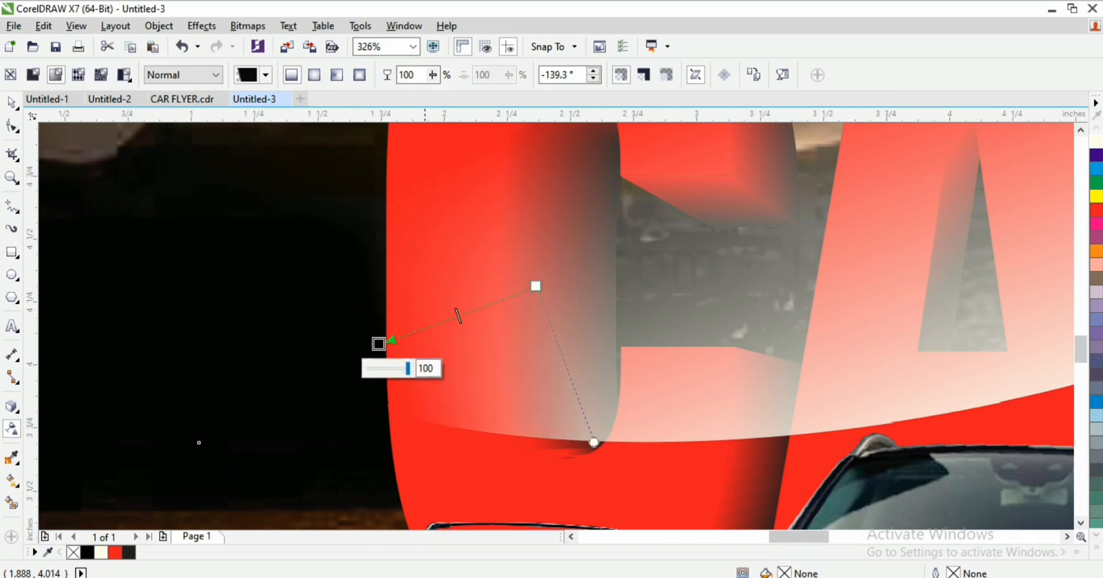
key("F2")
right_click(432, 275)
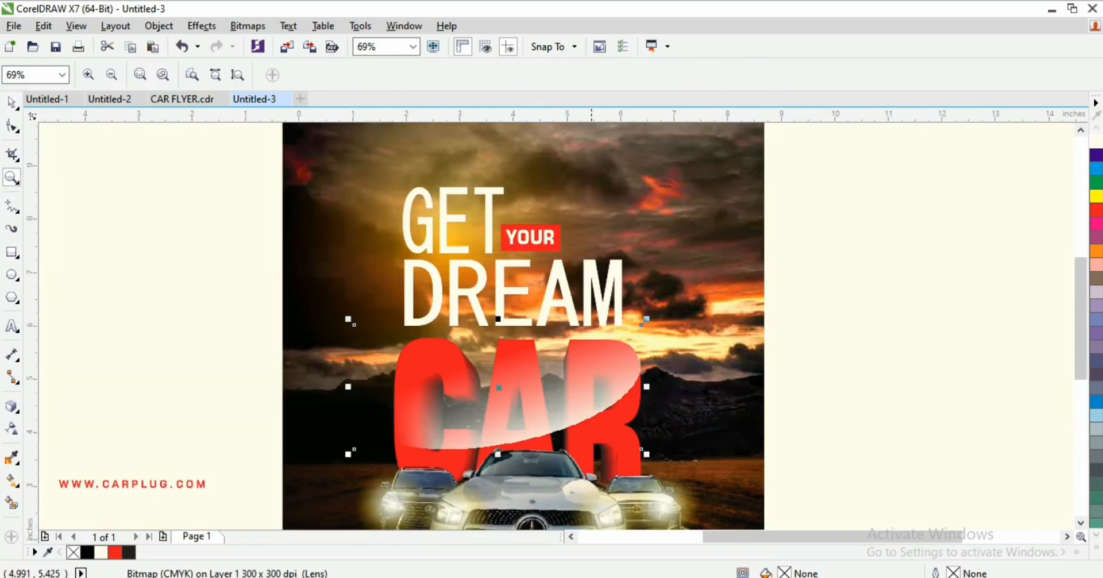
Step: Move the W logo group into the flyer's top-right corner
key("space")
left_click(866, 356)
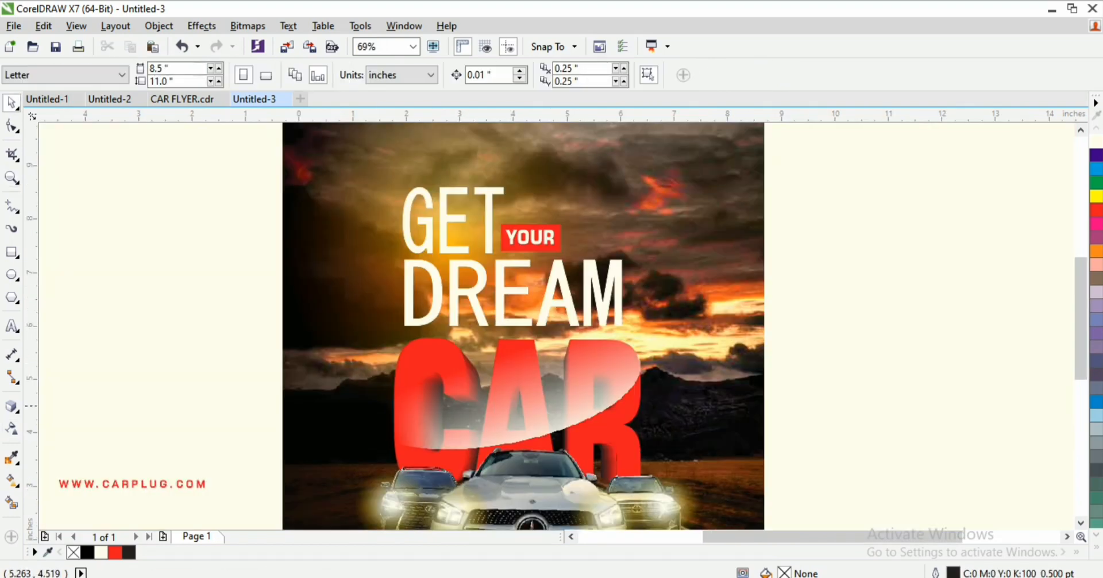
key("z")
right_click(553, 276)
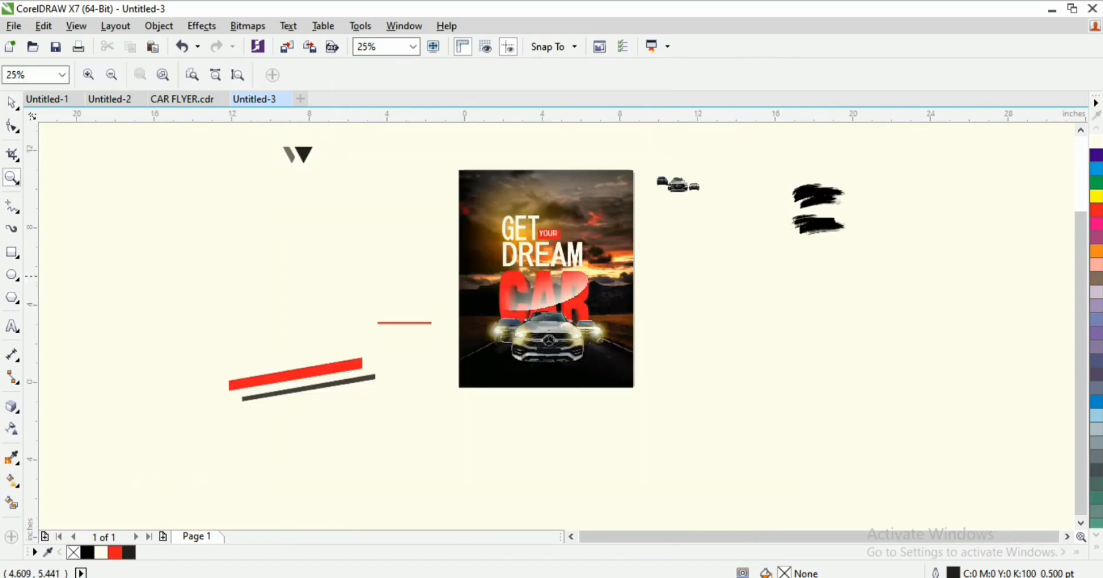
left_click_drag(538, 271, 649, 348)
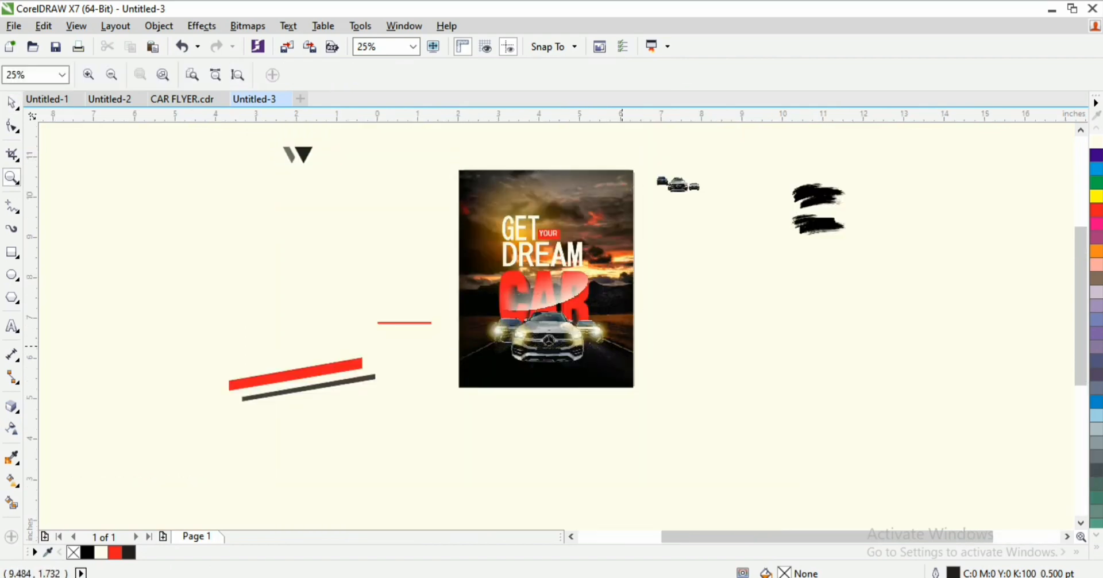
right_click(538, 278)
key("space")
left_click_drag(249, 133, 342, 203)
left_click_drag(303, 153, 486, 193)
key("z")
left_click_drag(594, 200, 644, 218)
key("space")
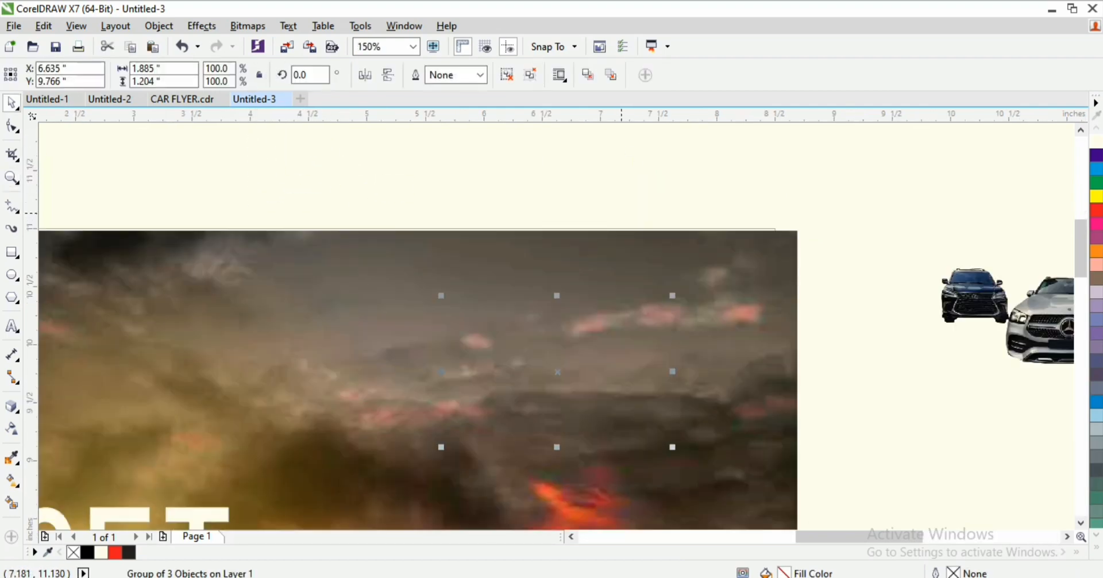
left_click_drag(576, 328, 687, 288)
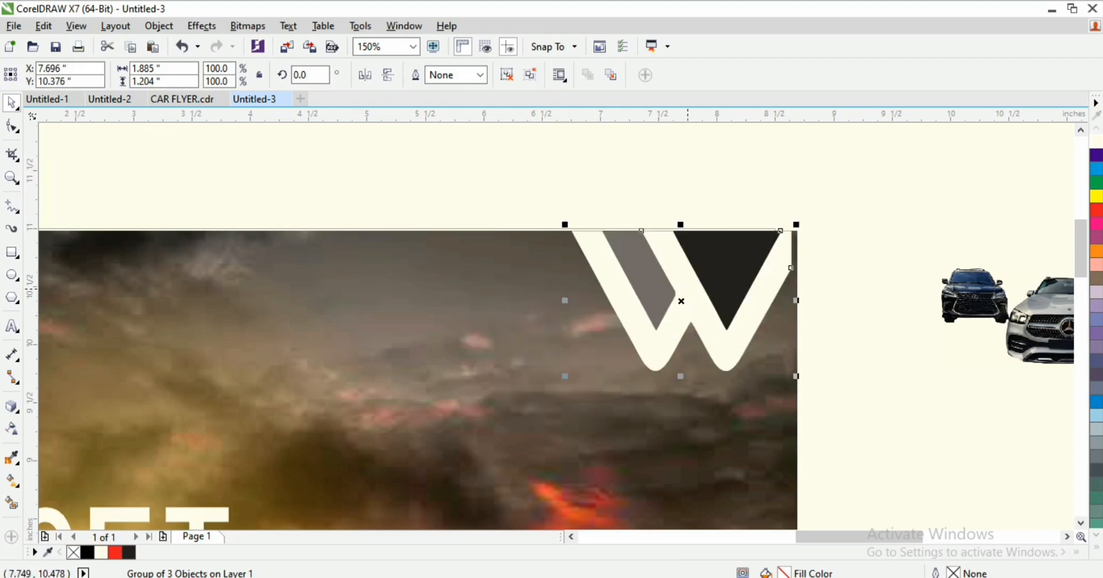
Step: Check the logo placement zoomed out, then move the black brush strokes nearer the flyer
key("z")
right_click(538, 348)
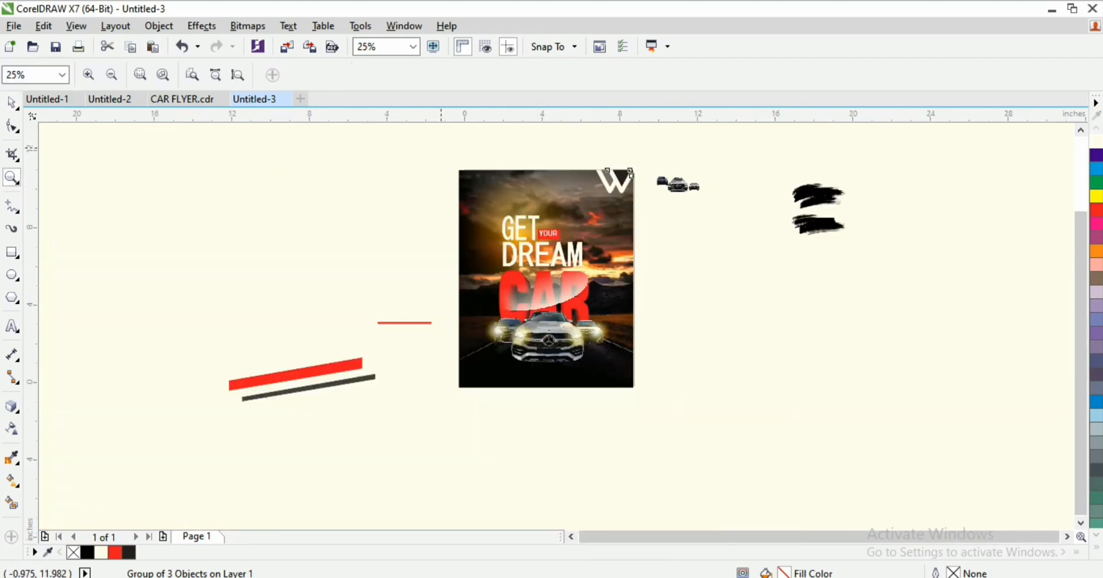
mouse_move(677, 246)
left_mouse_down()
mouse_move(713, 264)
mouse_move(718, 246)
mouse_move(688, 249)
left_mouse_up()
key("space")
key("z")
right_click(663, 286)
key("space")
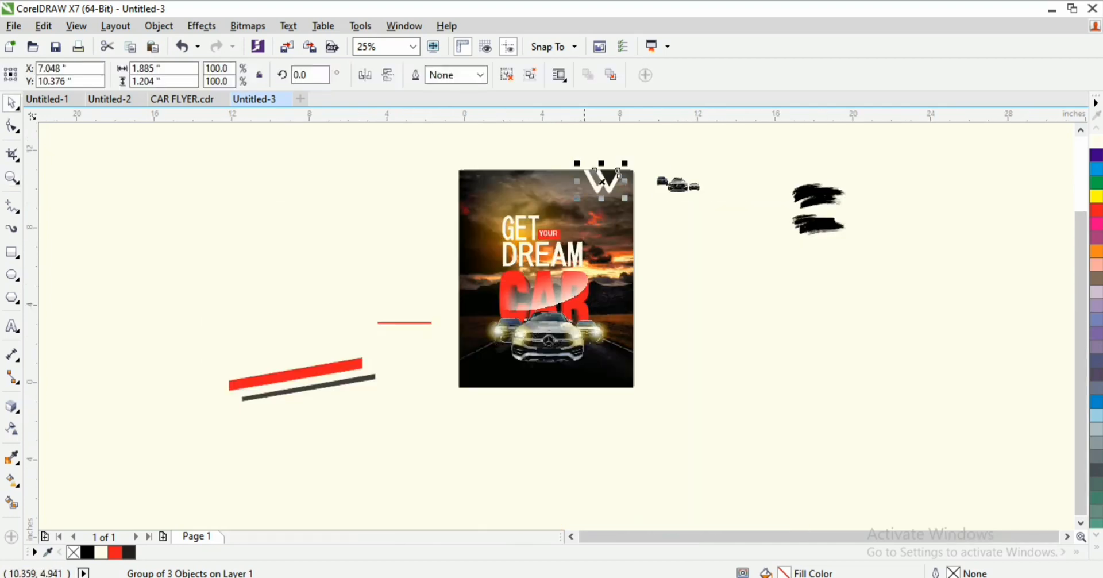
key("z")
left_click_drag(427, 217, 665, 395)
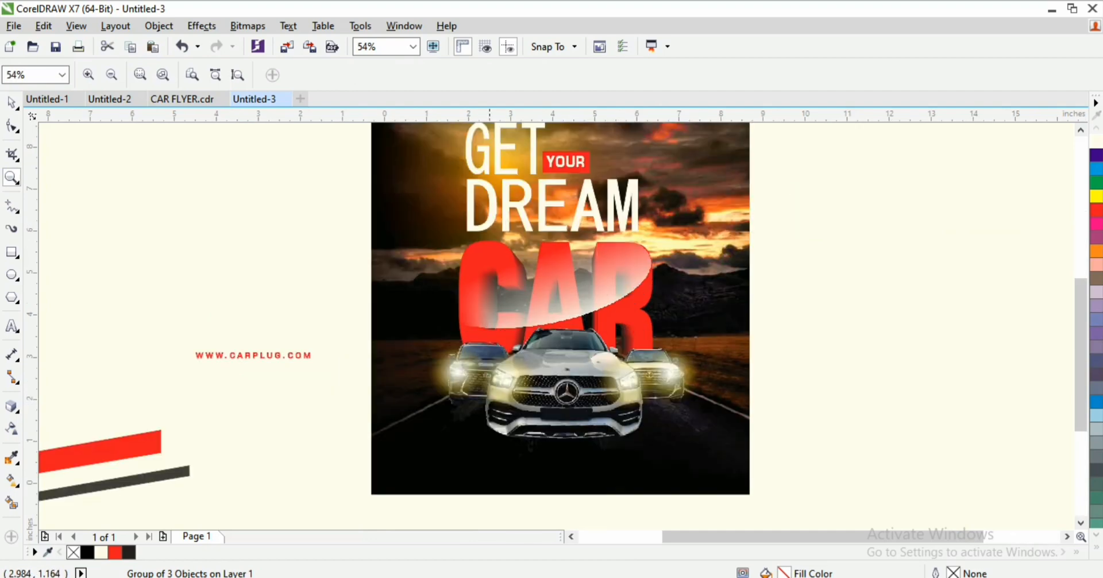
key("space")
key("z")
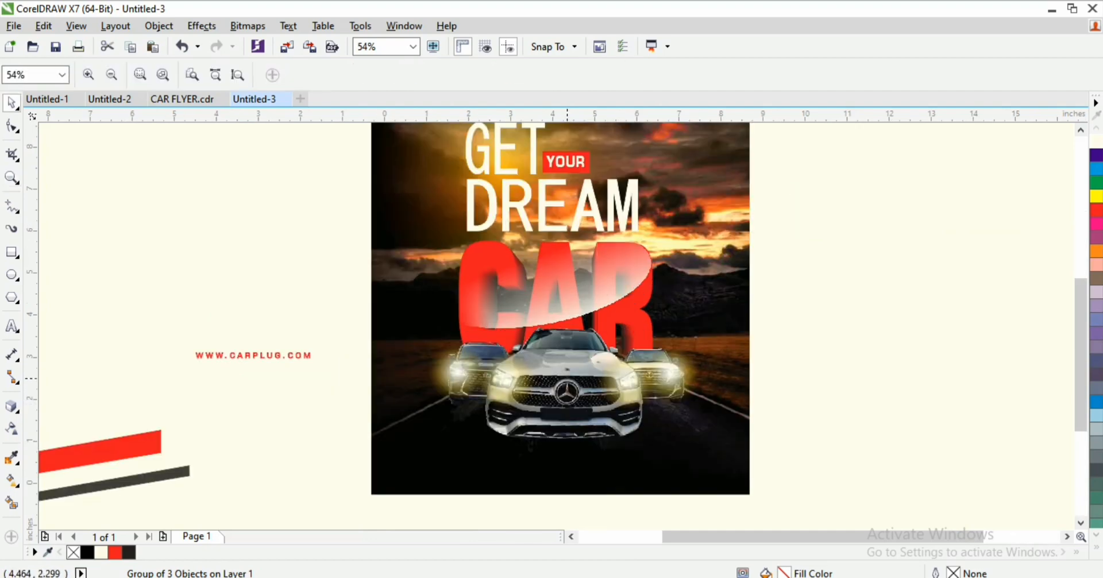
right_click(534, 297)
key("space")
left_click_drag(808, 192, 691, 282)
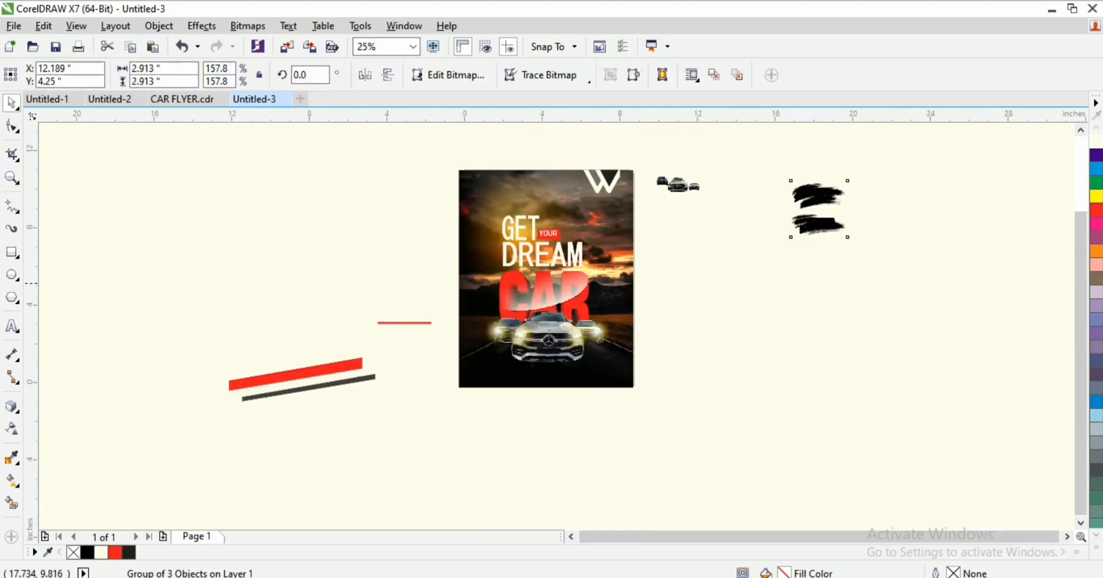
Step: Enlarge the brush-stroke bitmap and convert it to 1-bit black-and-white Line Art
scroll(696, 300, "up", 2)
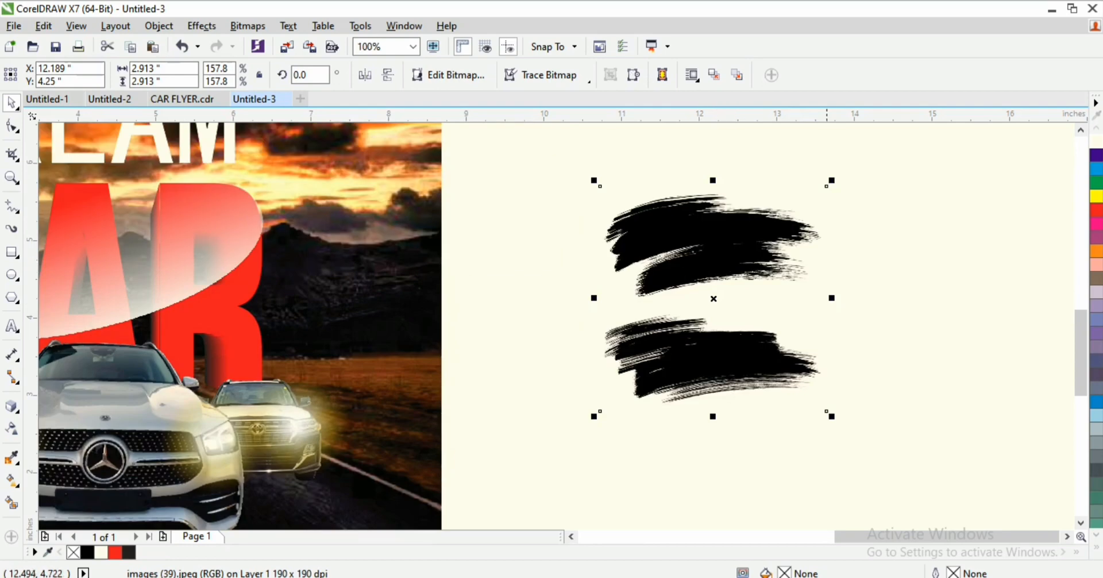
left_click_drag(832, 180, 852, 160)
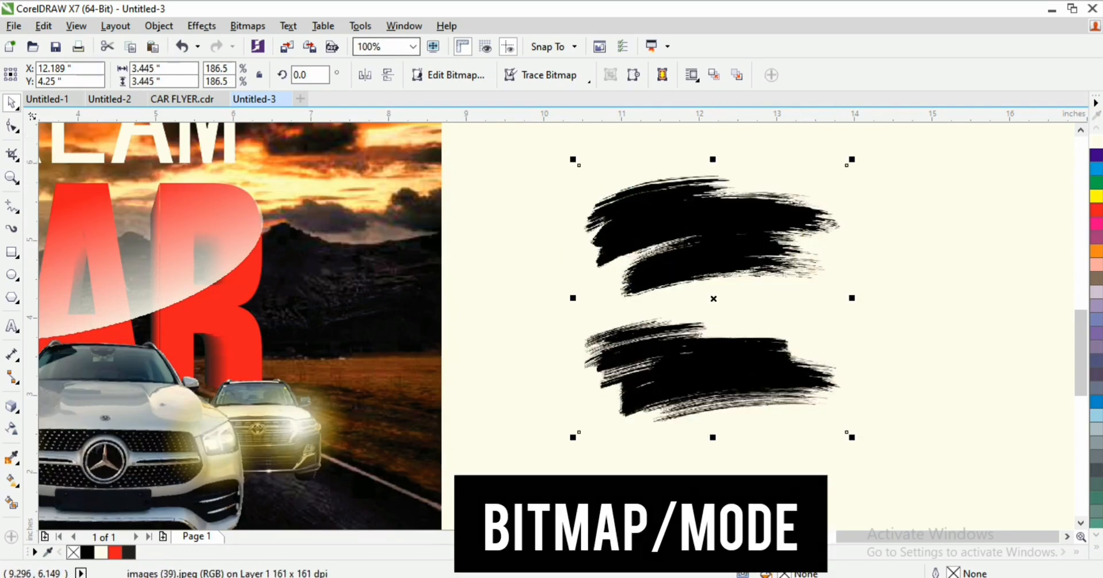
left_click(248, 25)
left_click(248, 25)
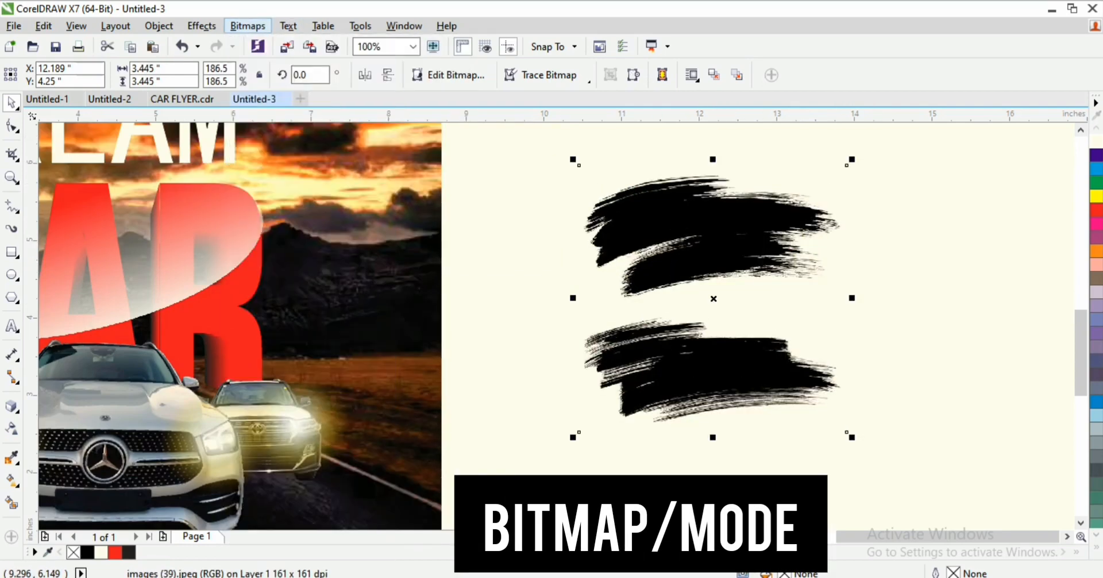
left_click(202, 26)
left_click(454, 125)
left_click(248, 26)
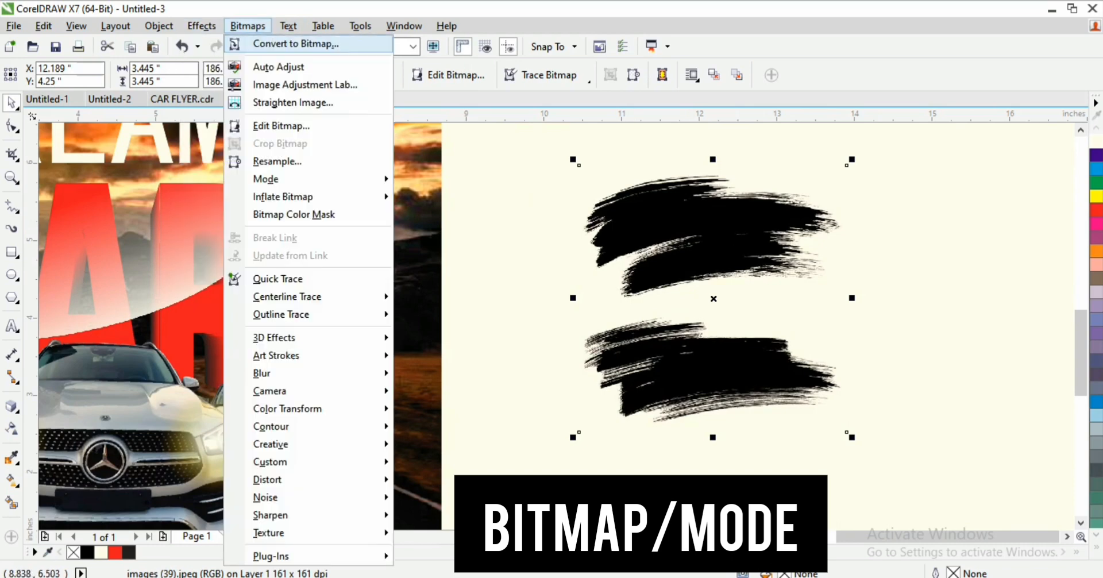
mouse_move(265, 178)
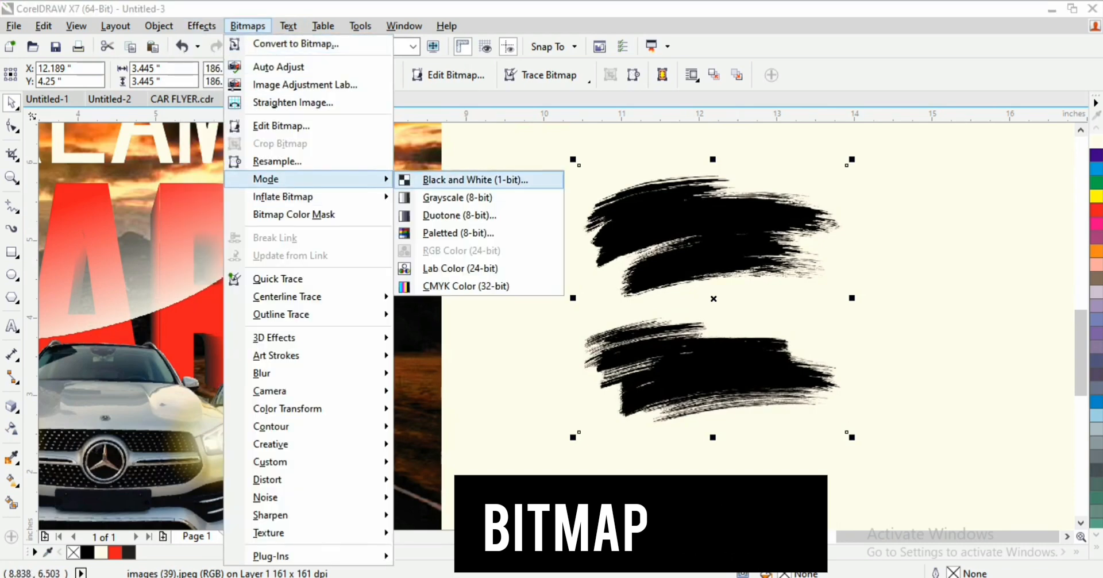
left_click(475, 180)
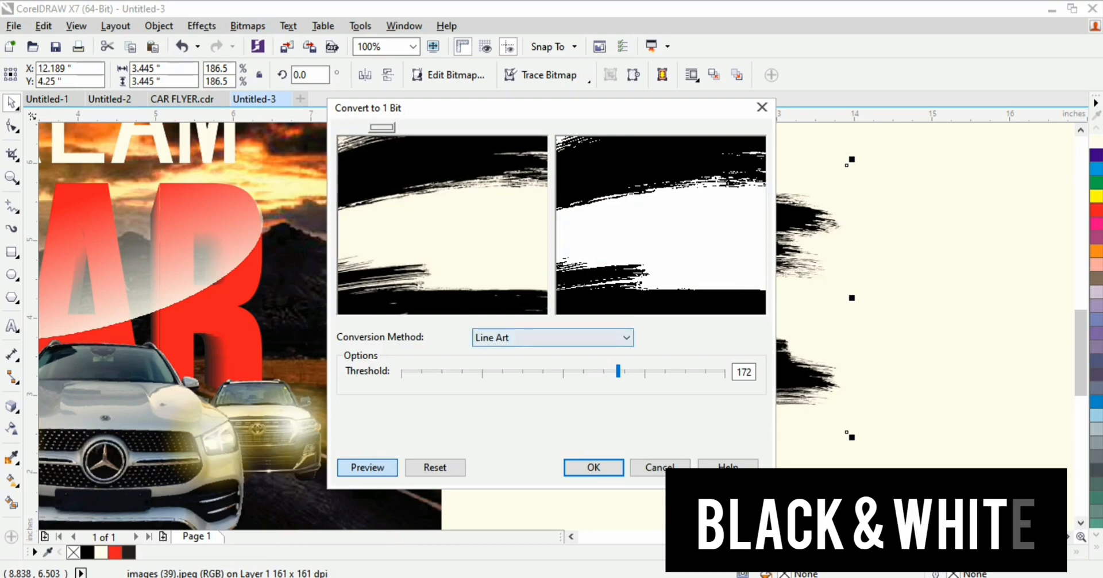
left_click(442, 224)
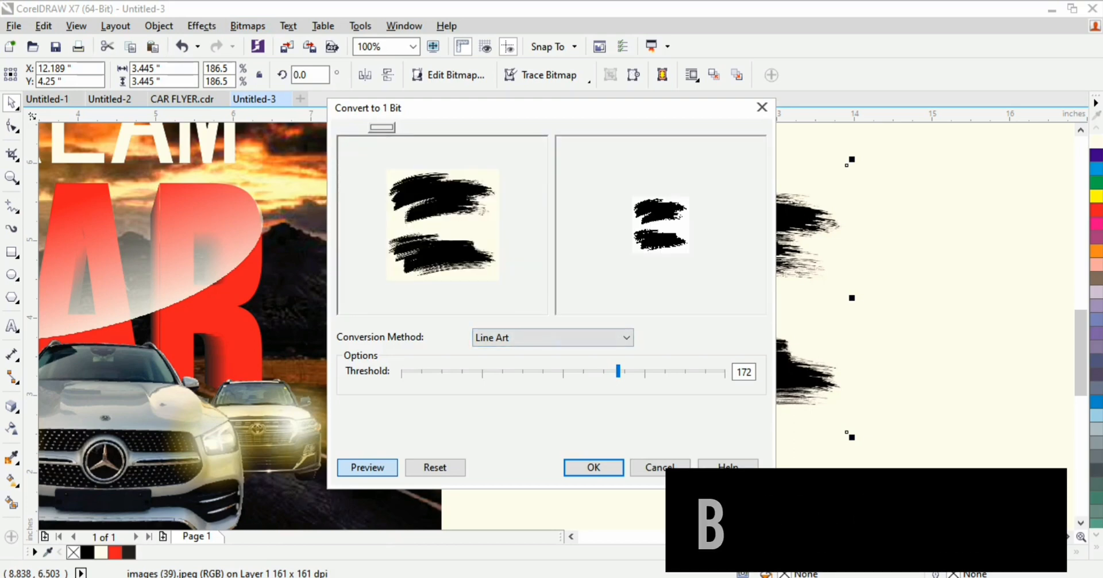
left_click(609, 463)
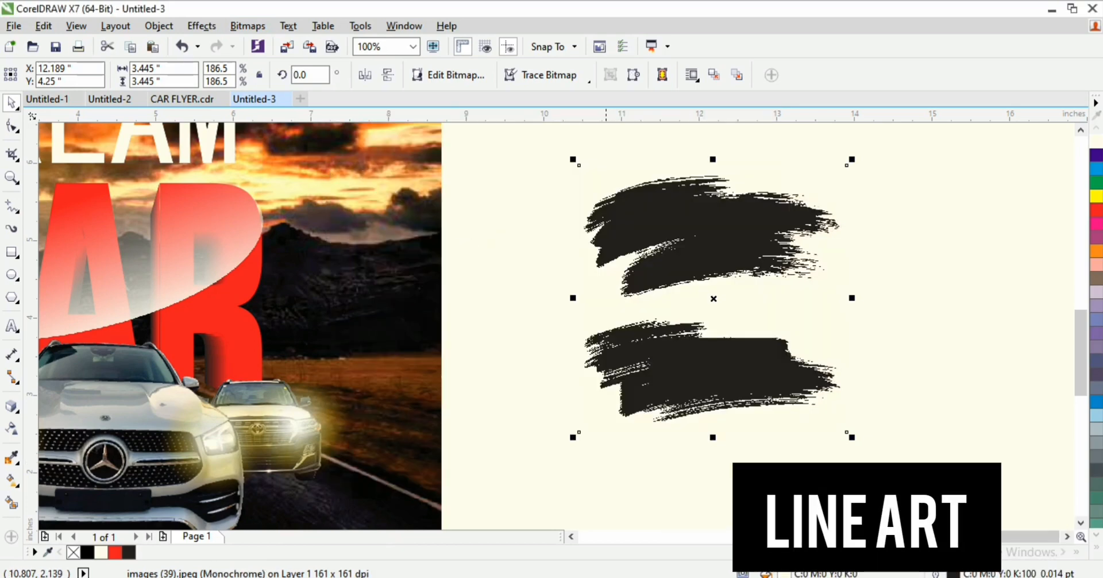
Step: Colour the brush strokes white from the colour palette
right_click(702, 221)
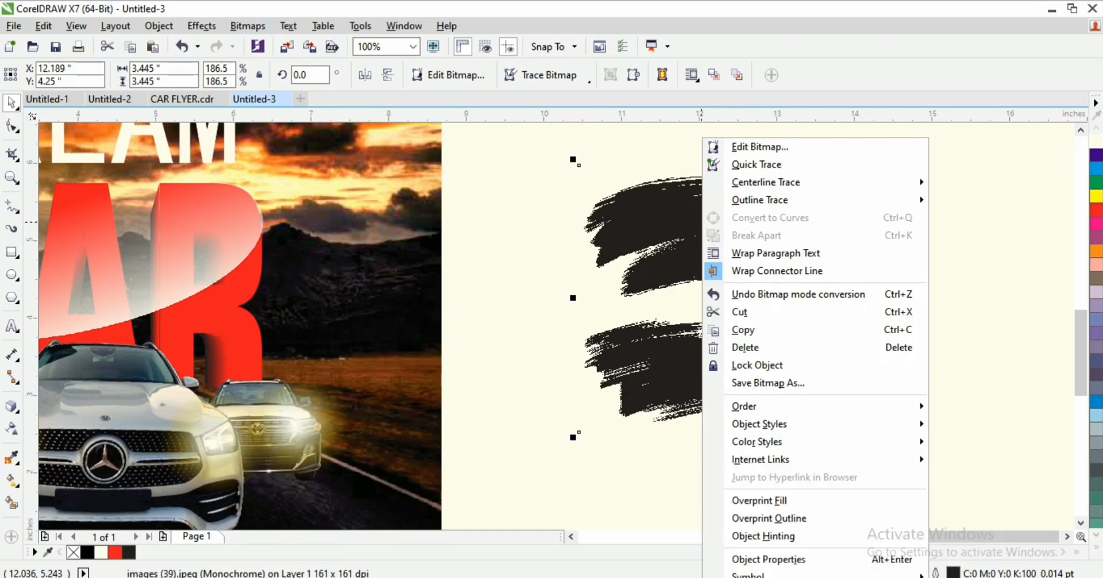
right_click(1095, 141)
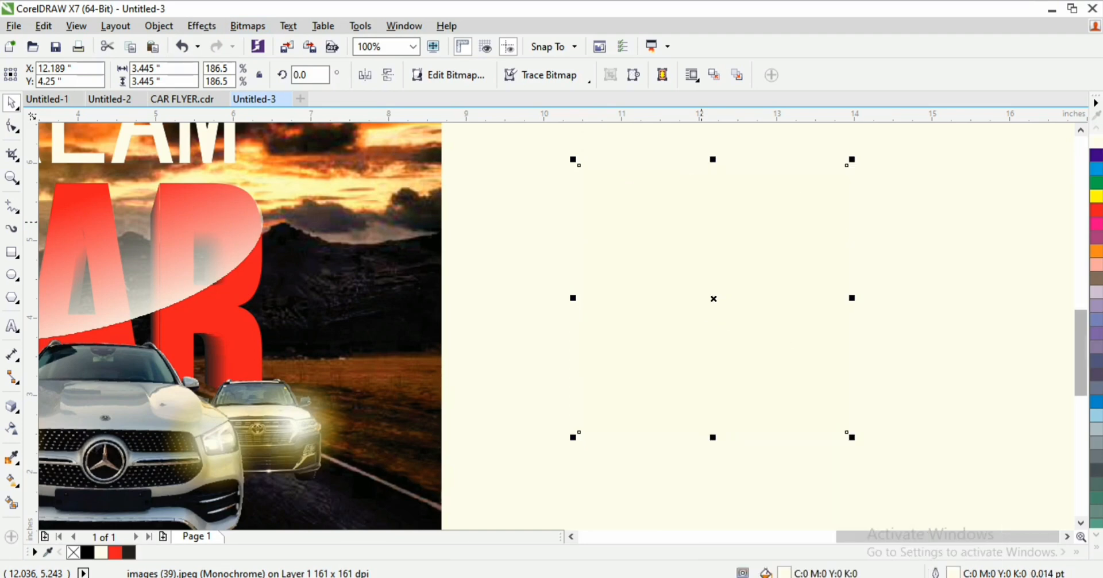
left_click(1096, 547)
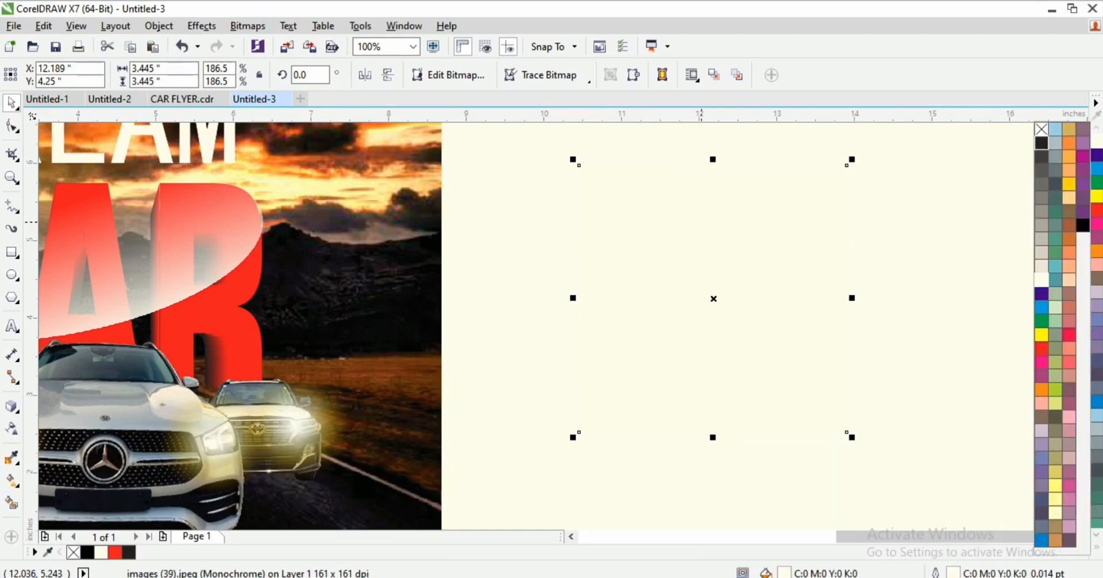
key("z")
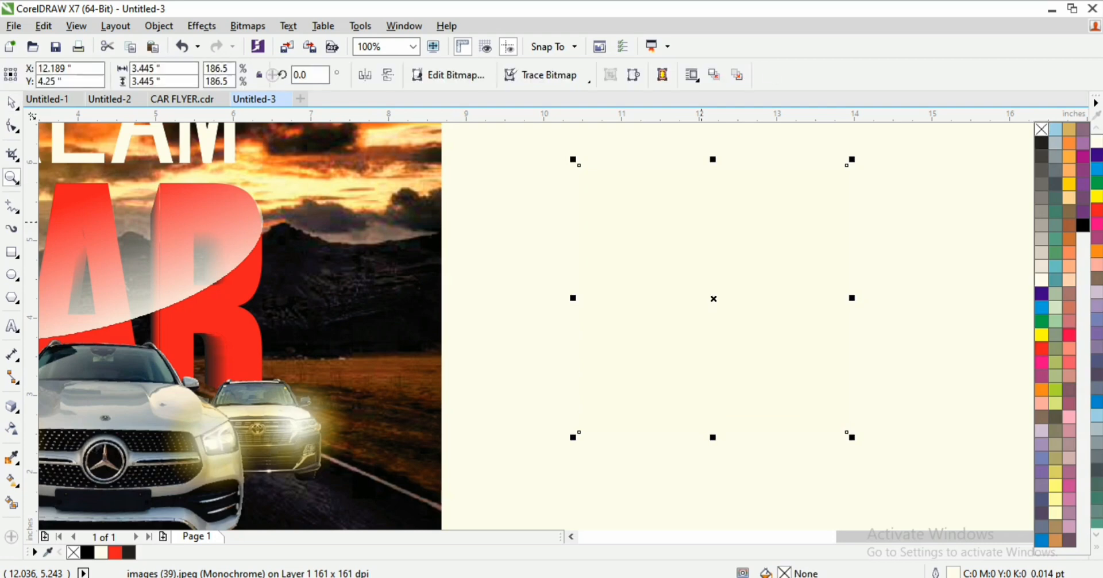
left_click(686, 250)
Step: Move the white brush strokes behind the cars and park a purple brush bitmap off-page right
left_click_drag(670, 249, 355, 342)
scroll(291, 361, "down", 1)
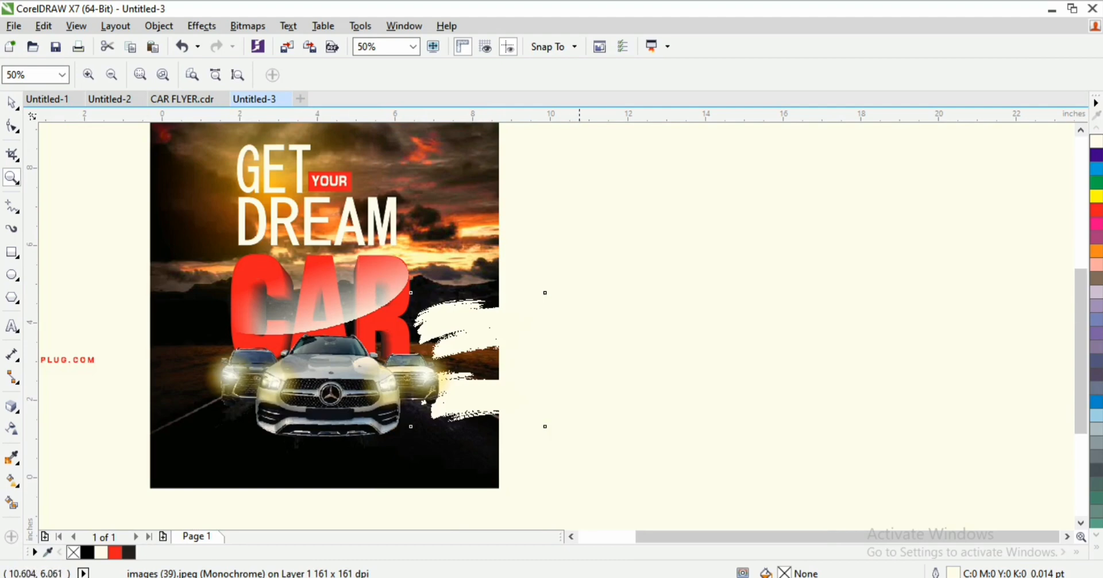
left_click_drag(580, 252, 104, 507)
key("space")
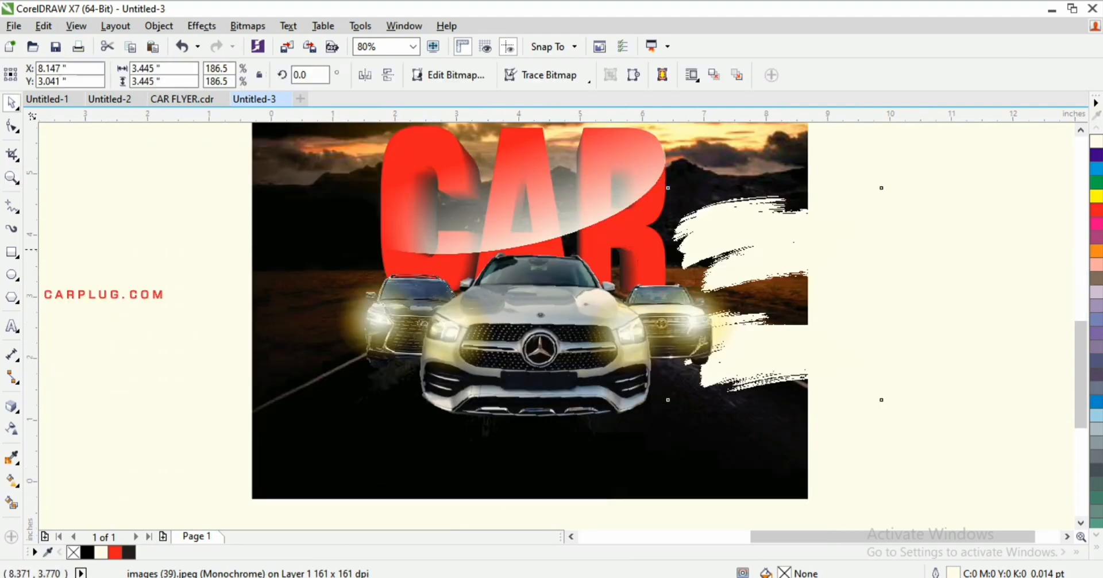
mouse_move(788, 248)
left_mouse_down()
mouse_move(442, 325)
mouse_move(374, 293)
left_mouse_up()
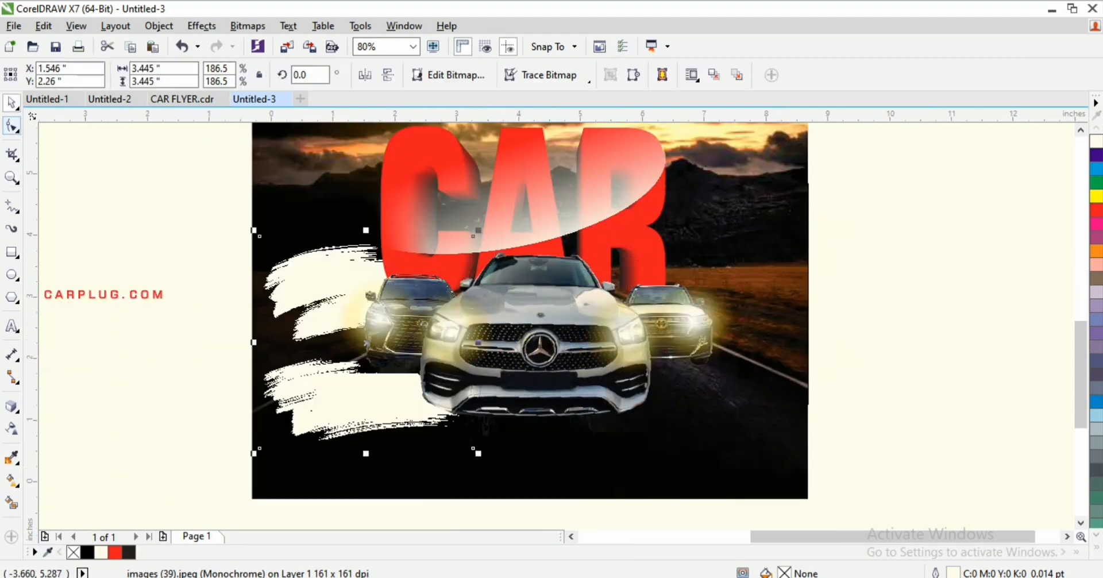
left_click(11, 125)
left_click_drag(190, 418, 500, 450)
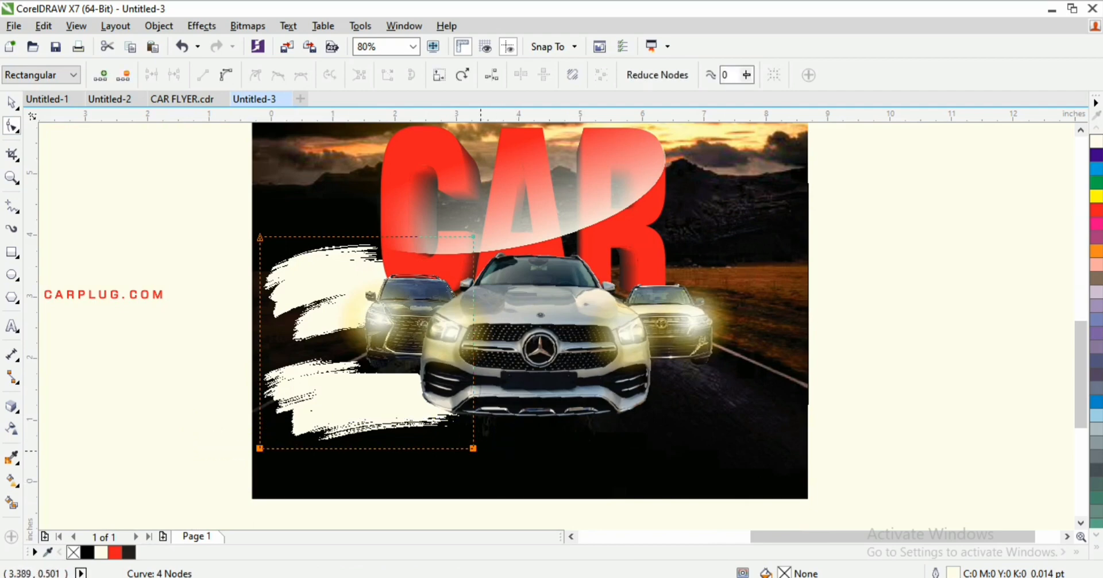
key("space")
left_click_drag(342, 410, 923, 369)
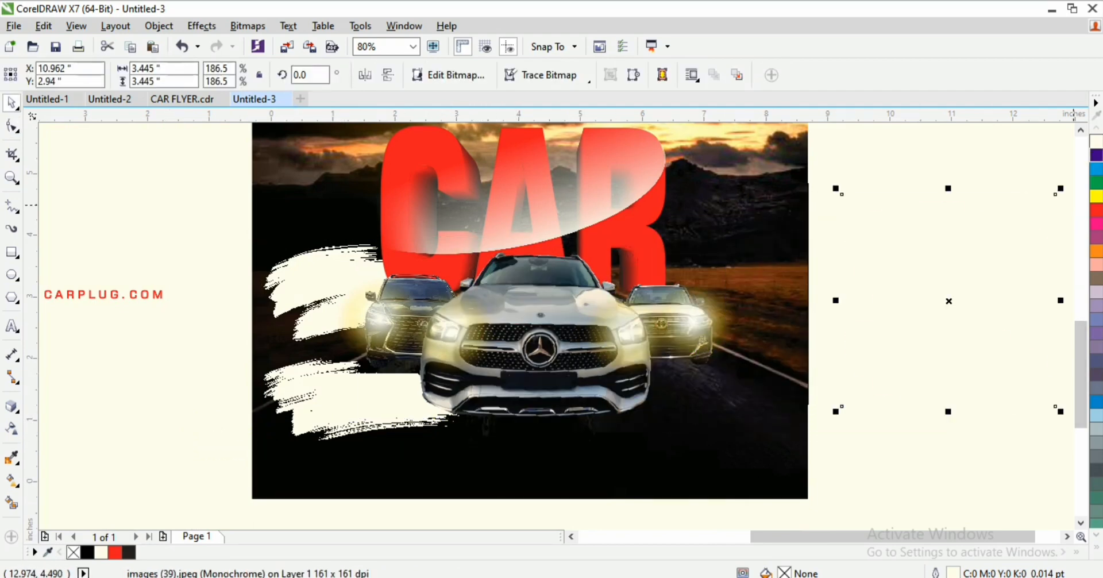
left_click(1096, 155)
Step: Crop the white strokes to their upper part by raising the bottom nodes, then nudge them down
left_click(287, 299)
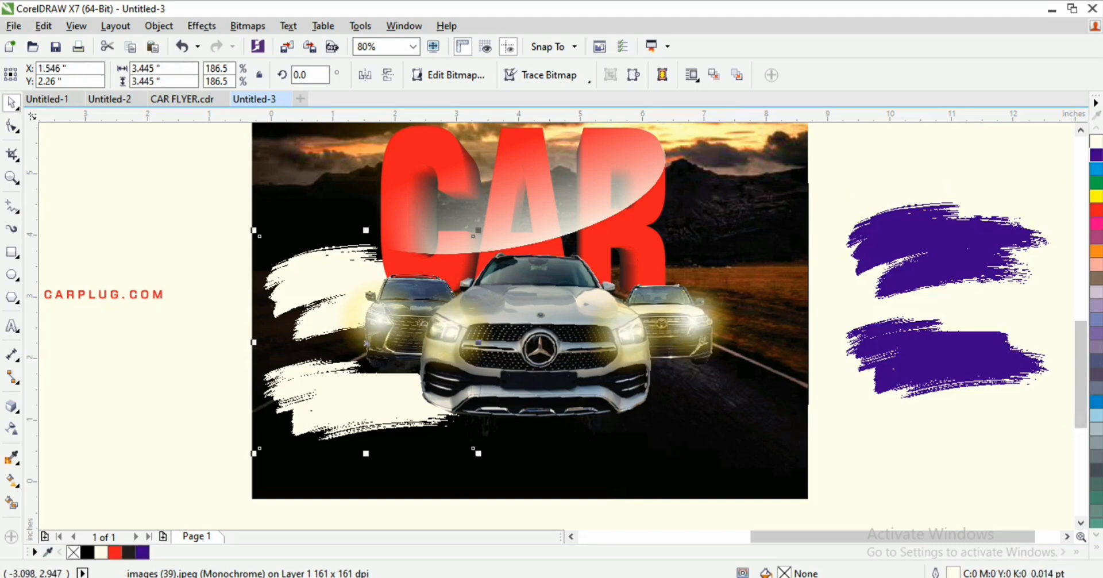
left_click(12, 125)
left_click_drag(195, 406, 498, 492)
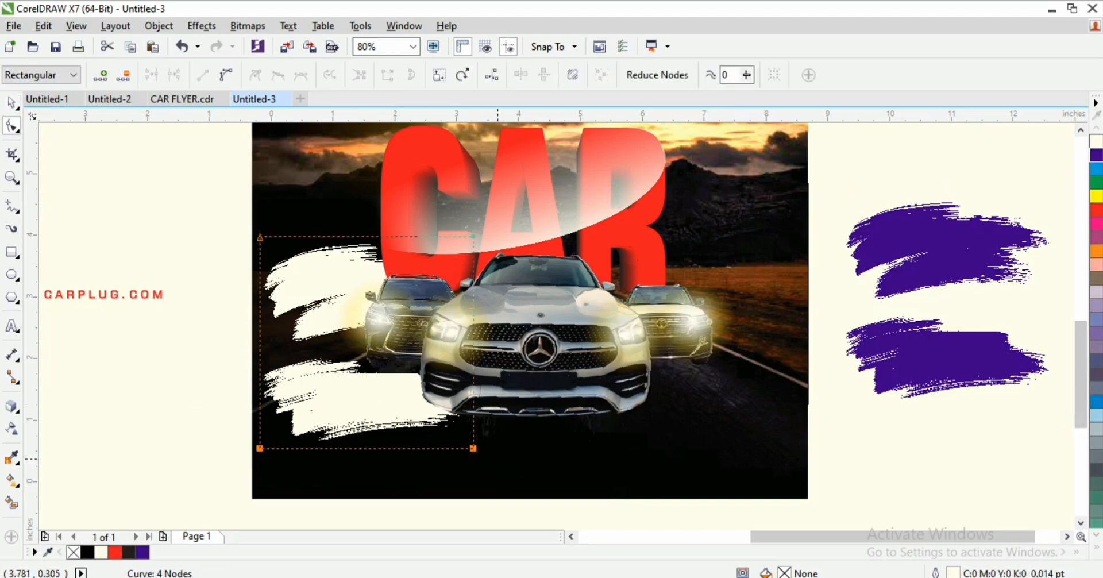
left_click_drag(473, 448, 473, 349)
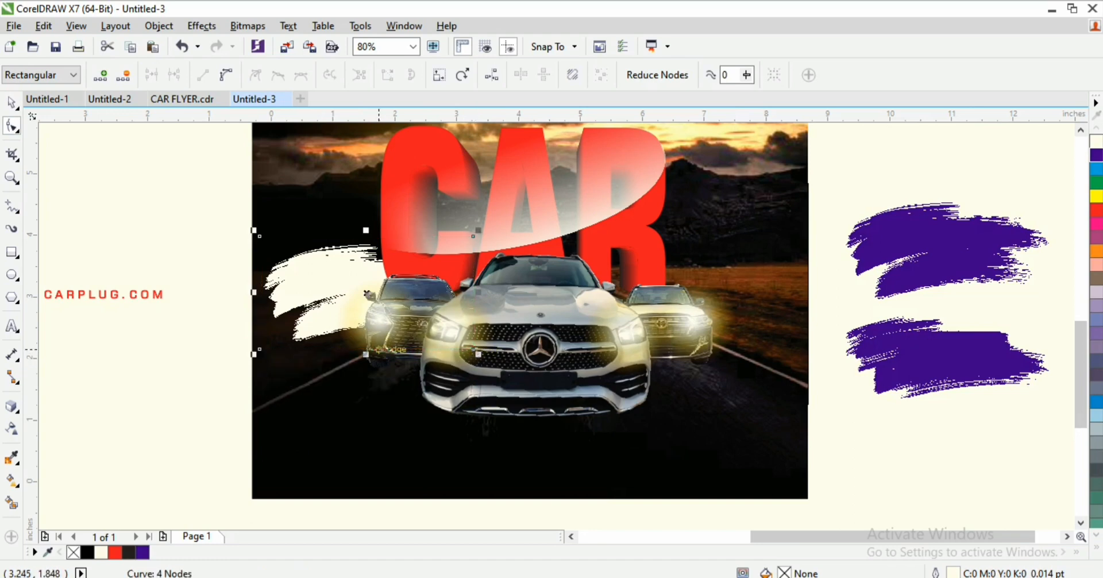
key("space")
left_click_drag(473, 236, 473, 252)
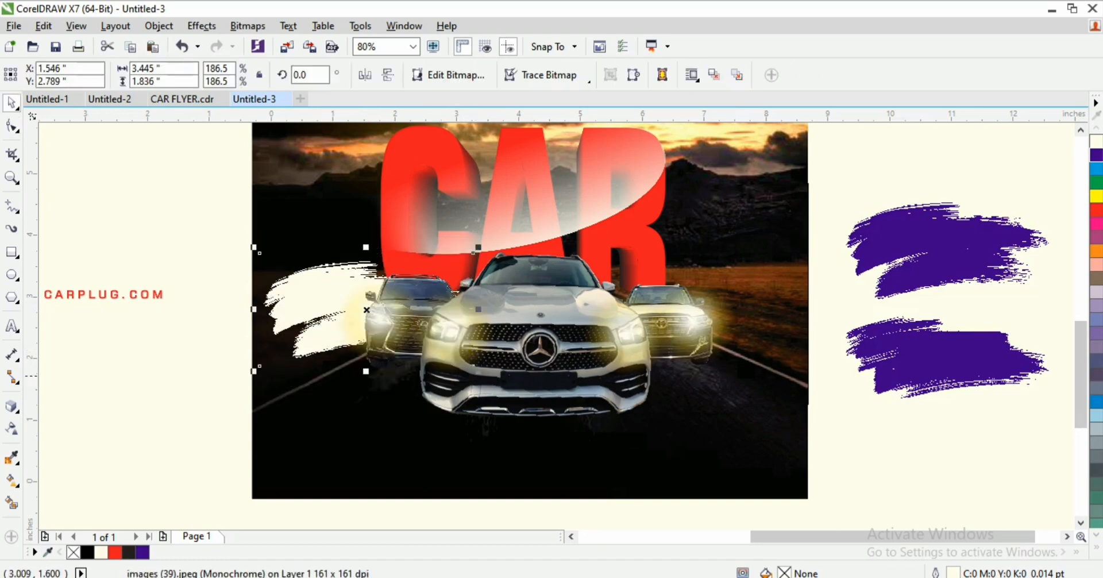
left_click_drag(478, 367, 746, 514)
Step: Scale the white brush strokes up across the lower flyer, stretching them left and down
scroll(693, 511, "down", 1)
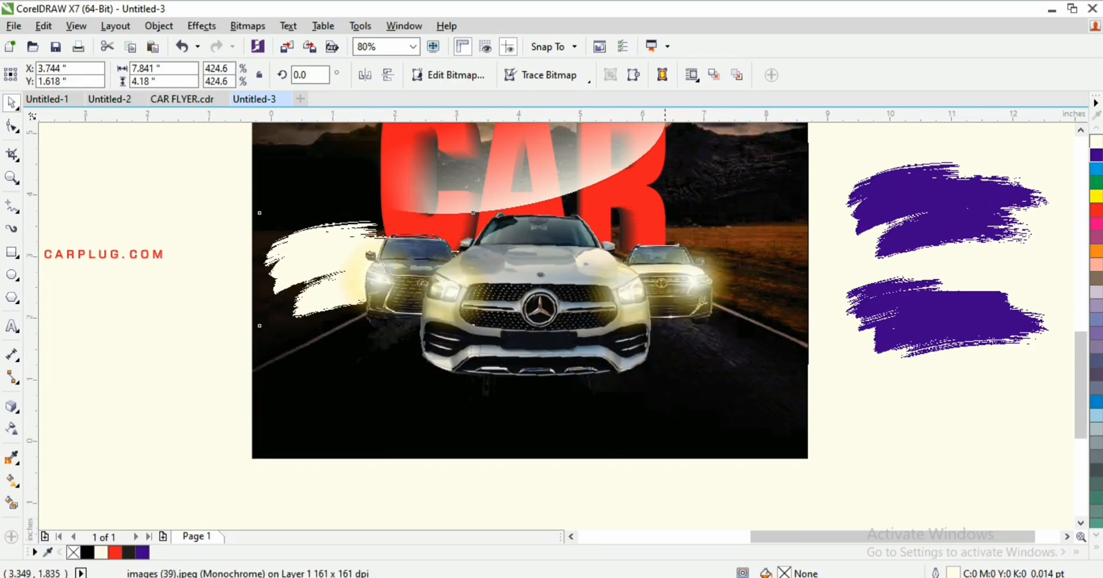
left_click_drag(747, 472, 860, 501)
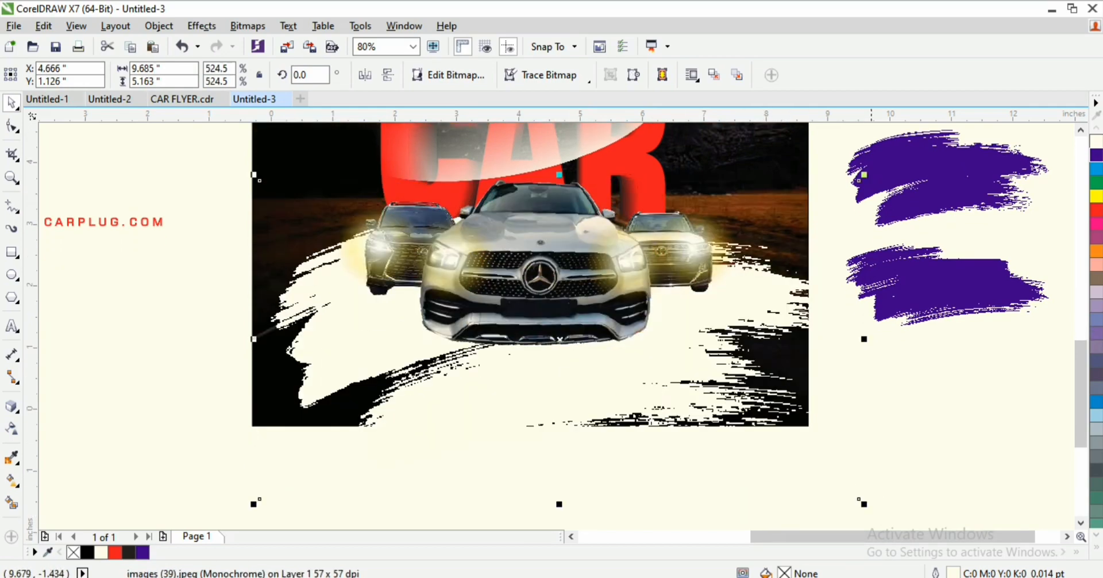
left_click_drag(863, 504, 886, 515)
scroll(709, 247, "down", 2)
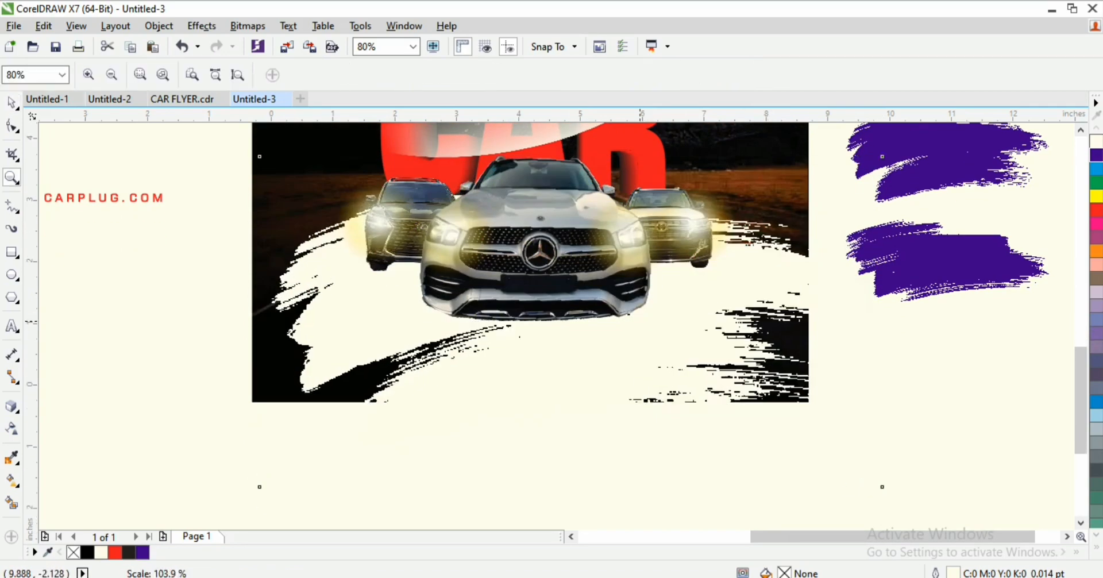
left_click_drag(203, 388, 569, 525)
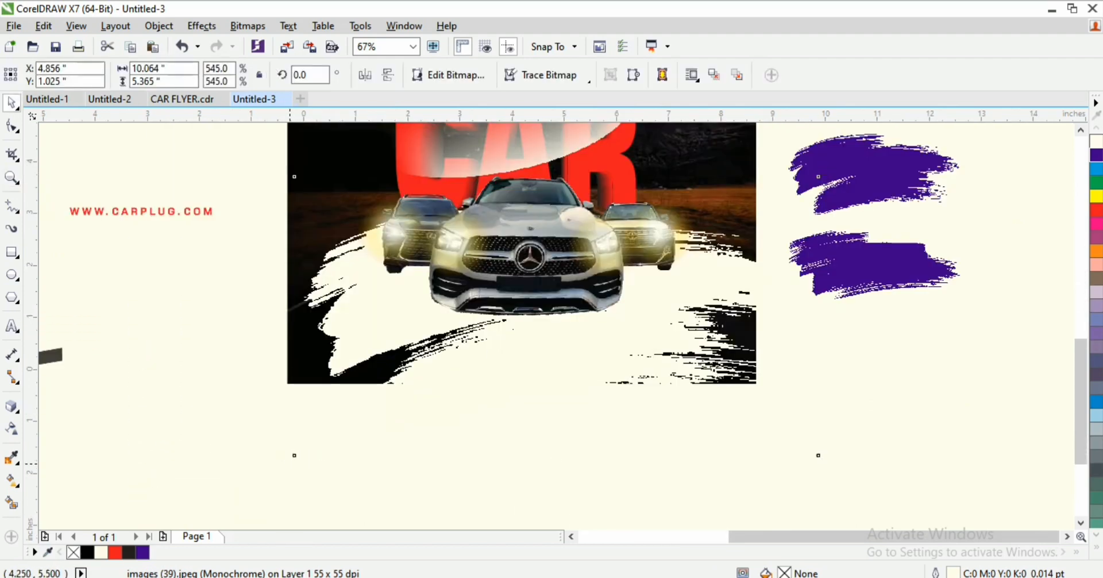
left_click_drag(288, 460, 257, 476)
Step: Reposition the enlarged white strokes upward while checking the flyer at different zoom levels
key("F2")
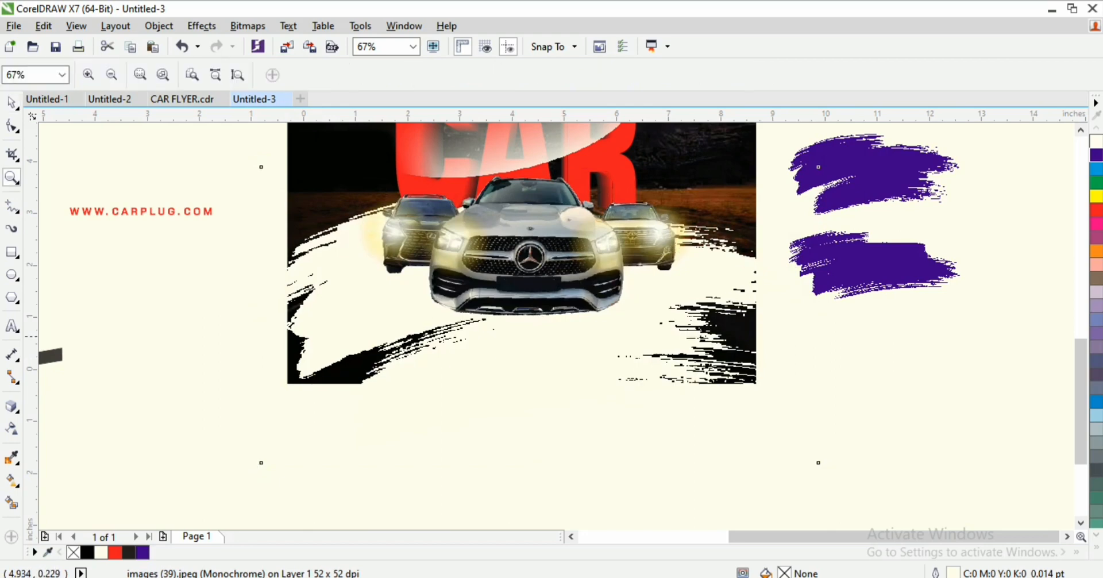
key("F3")
left_click_drag(86, 212, 585, 476)
left_click_drag(771, 310, 771, 310)
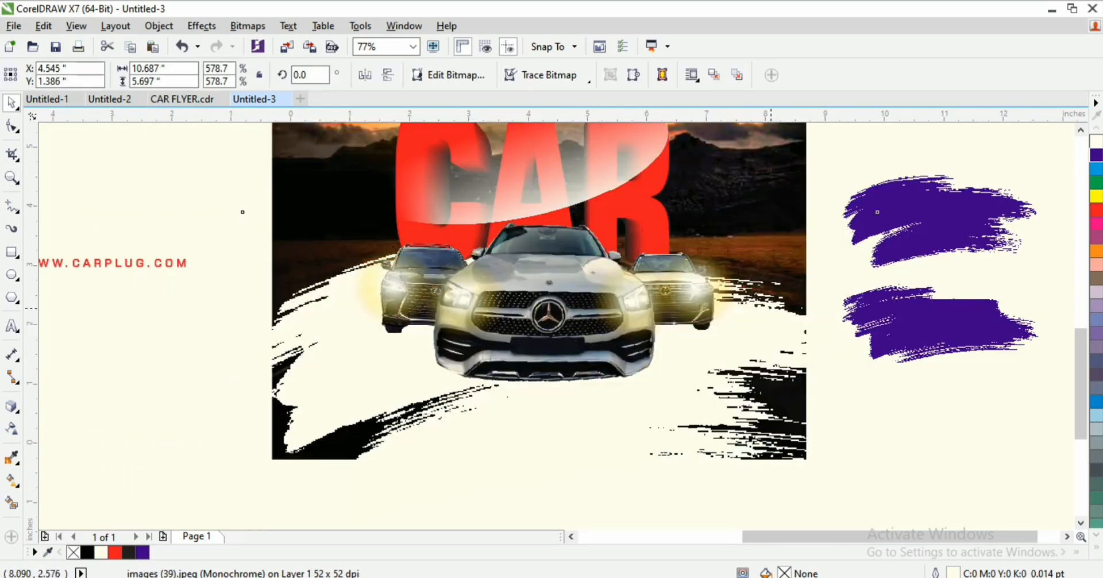
key("F2")
key("F3")
Step: Zoom out to see all objects and move the red slanted bar down and right
key("F3")
key("F3")
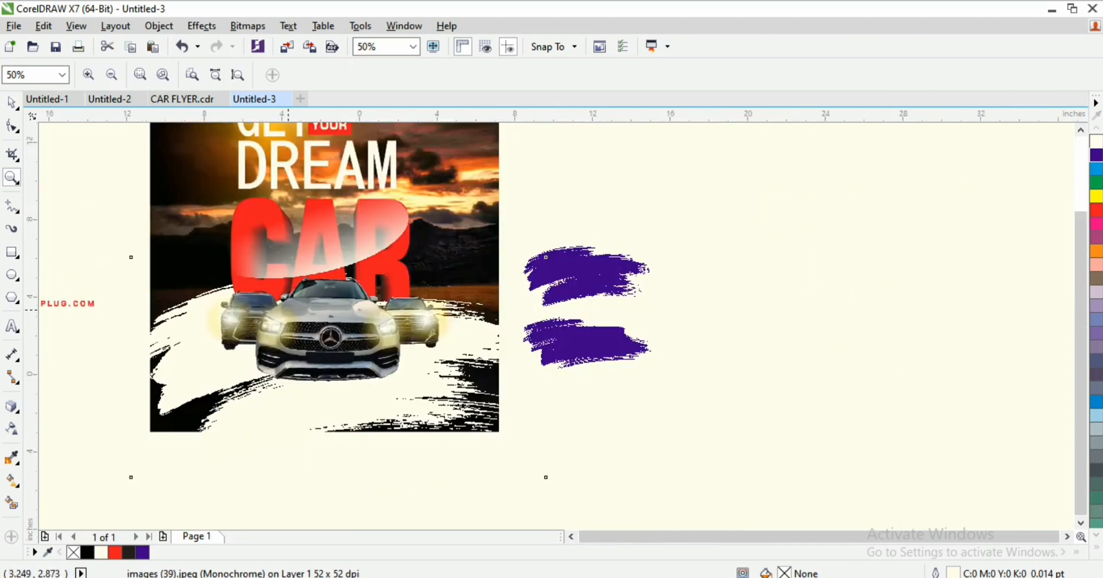
left_click_drag(452, 235, 555, 364)
left_click_drag(1081, 308, 1081, 332)
key("F2")
left_click_drag(644, 427, 712, 475)
key("F2")
key("F3")
key("F3")
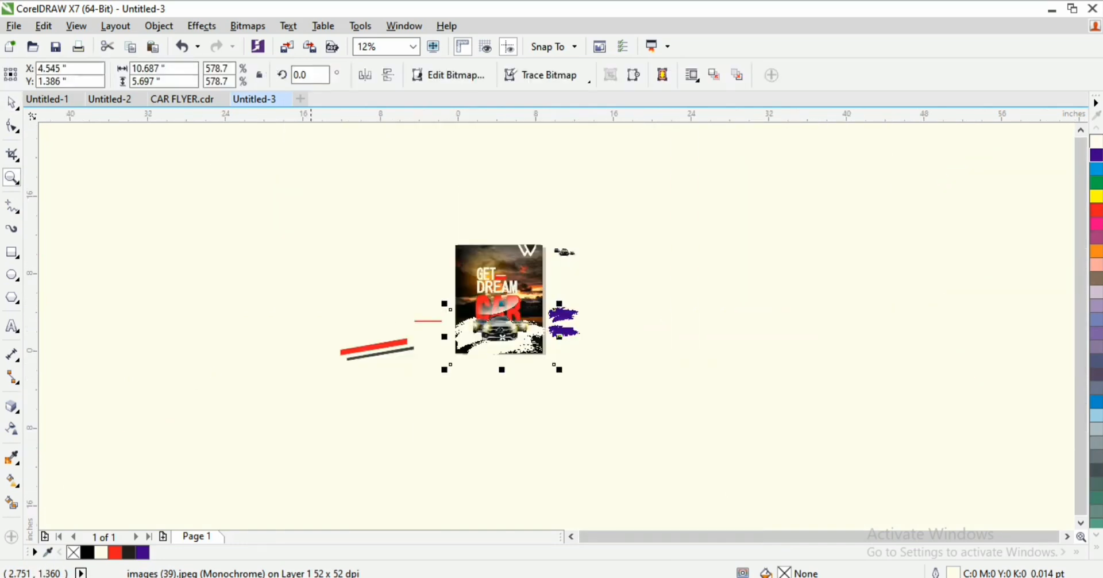
key("F2")
left_click_drag(548, 371, 605, 379)
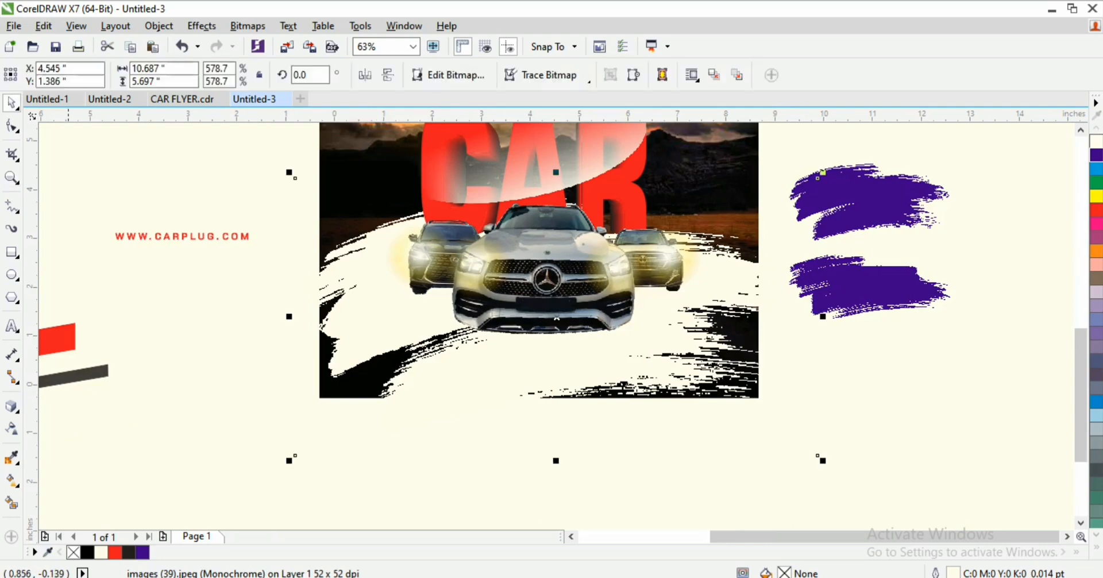
left_click_drag(63, 336, 393, 448)
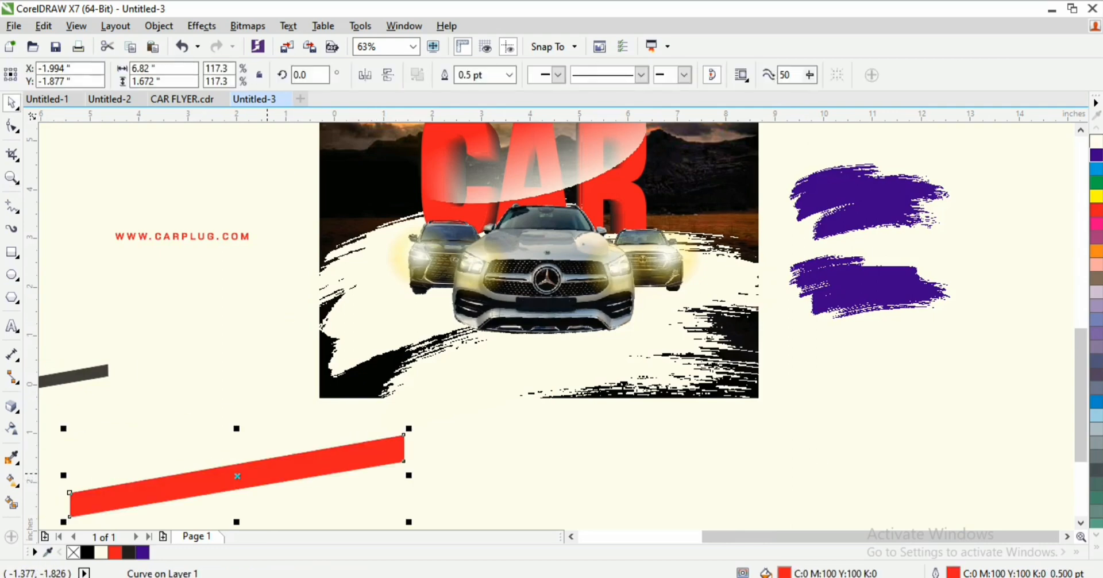
Step: Move the red bar up slightly and over to the right side
left_click_drag(267, 472, 268, 445)
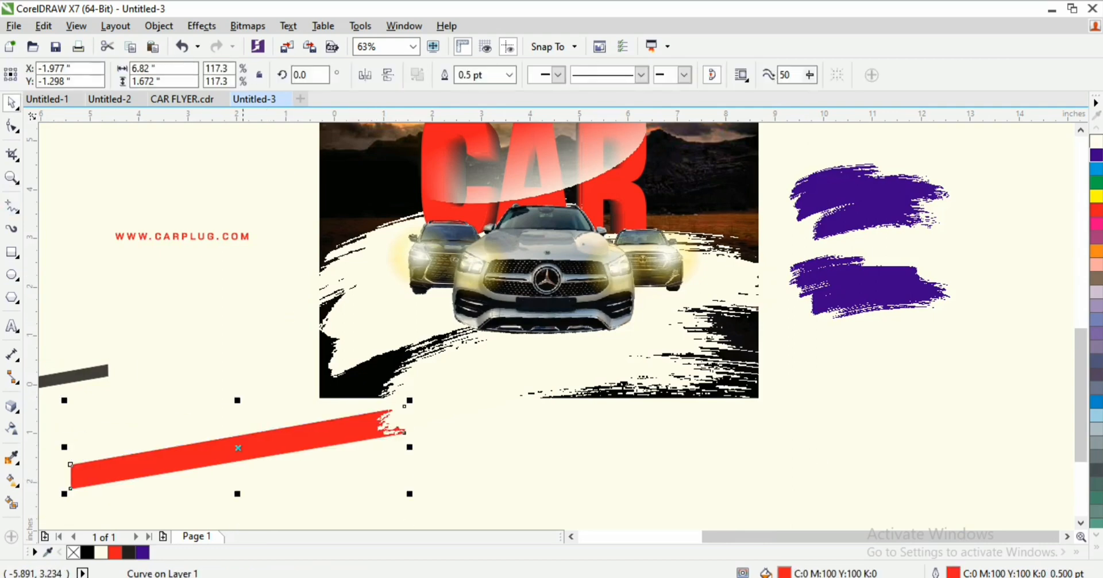
left_click(11, 206)
key("space")
mouse_move(221, 458)
left_mouse_down()
mouse_move(773, 500)
mouse_move(896, 425)
mouse_move(851, 483)
left_mouse_up()
scroll(557, 321, "down", 1)
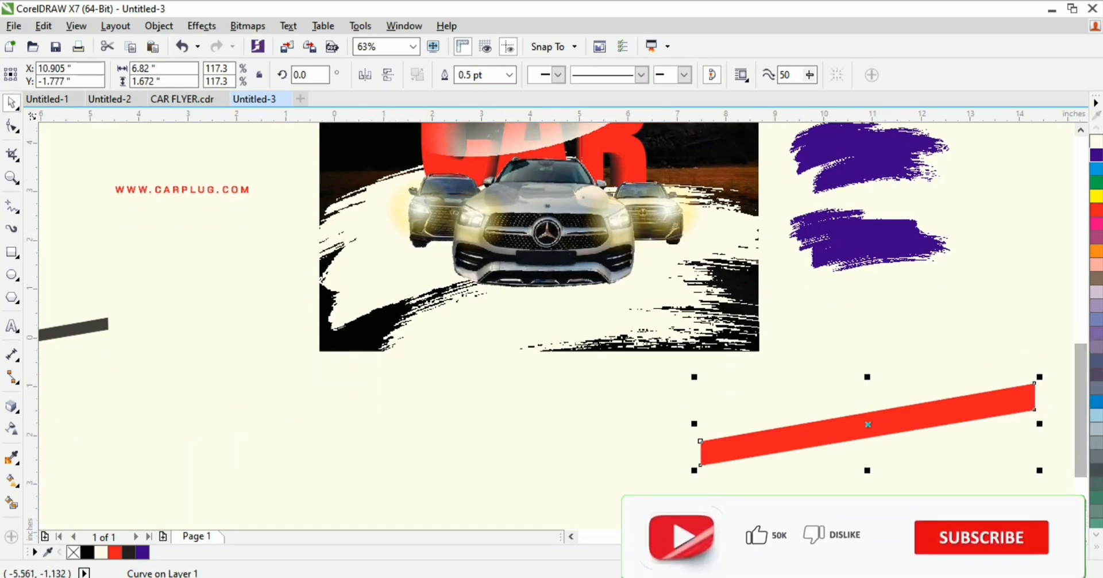
Step: Draw a closed slanted quadrilateral below the brushes with the Bézier tool
left_click(14, 208)
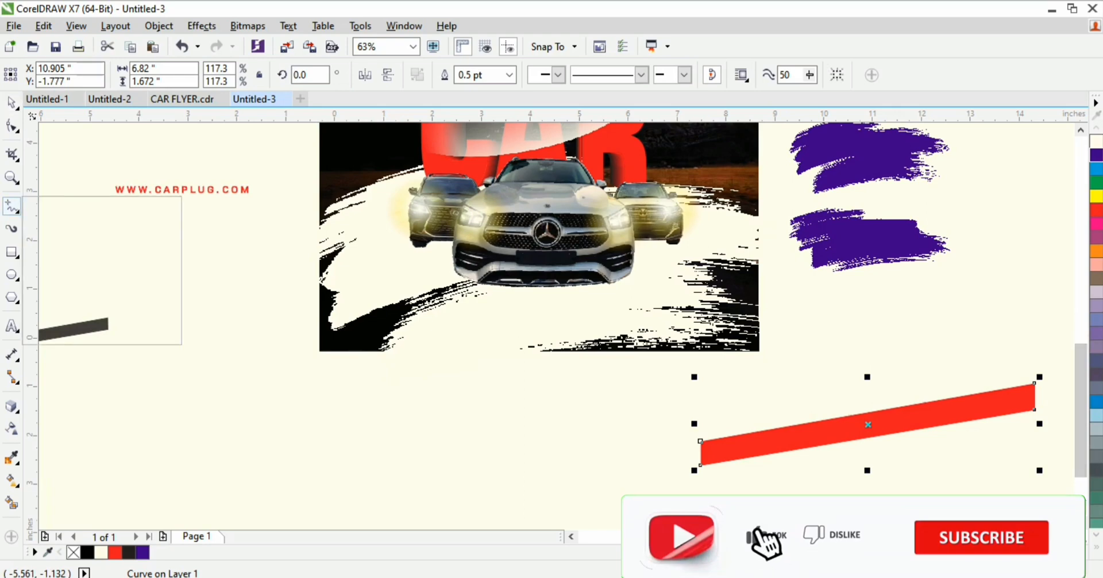
left_click(65, 240)
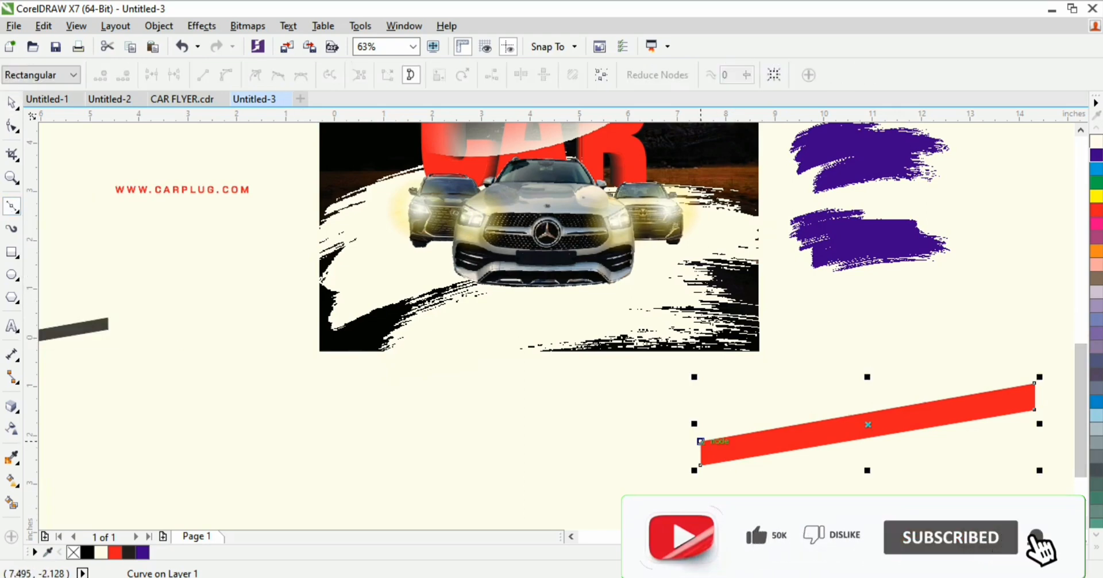
left_click(717, 409)
left_click(1017, 282)
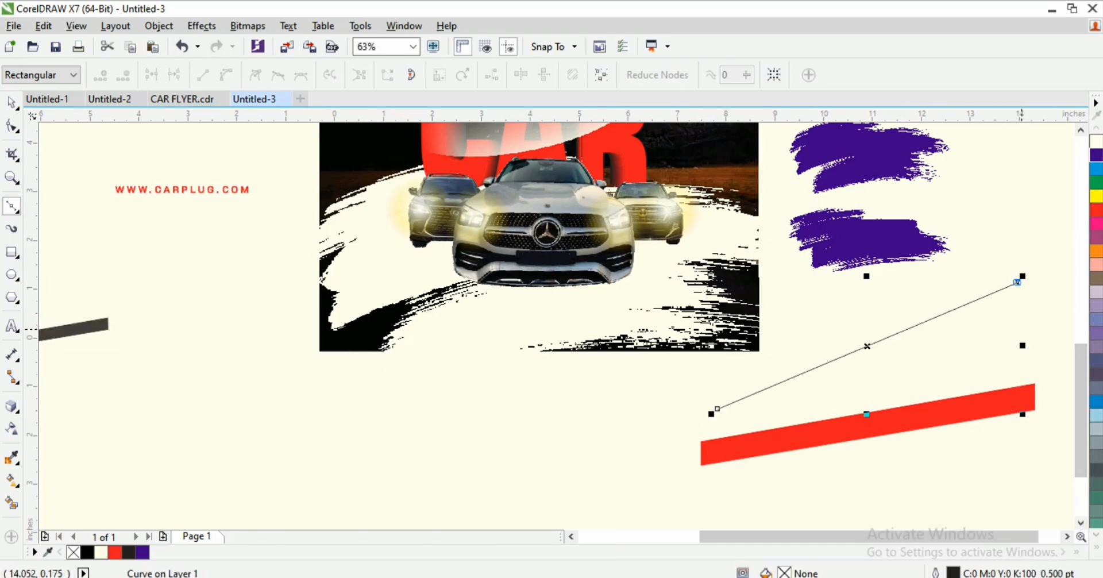
left_click(1020, 328)
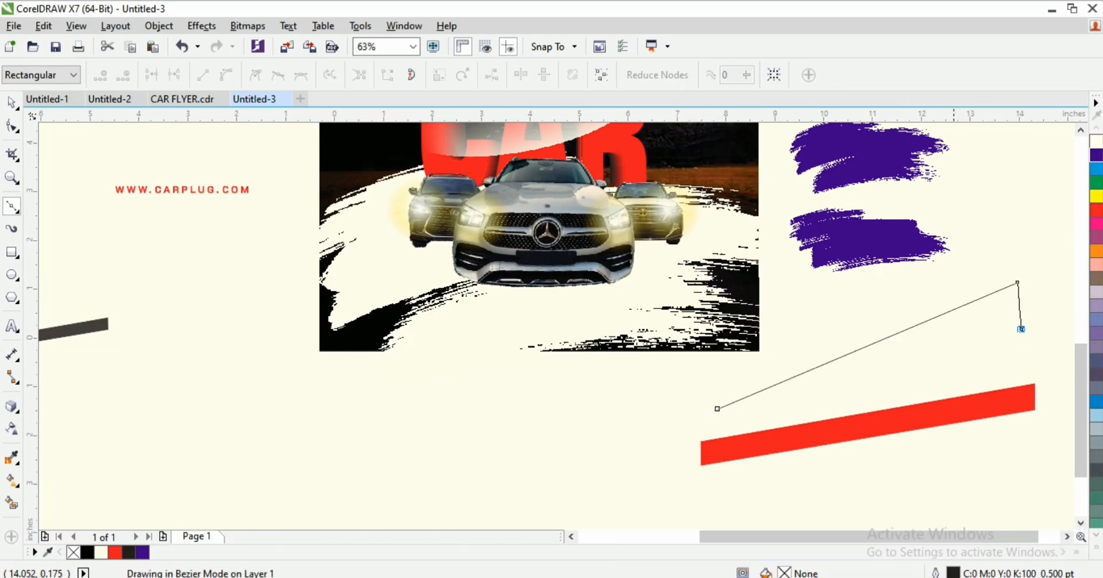
left_click(726, 437)
left_click(716, 408)
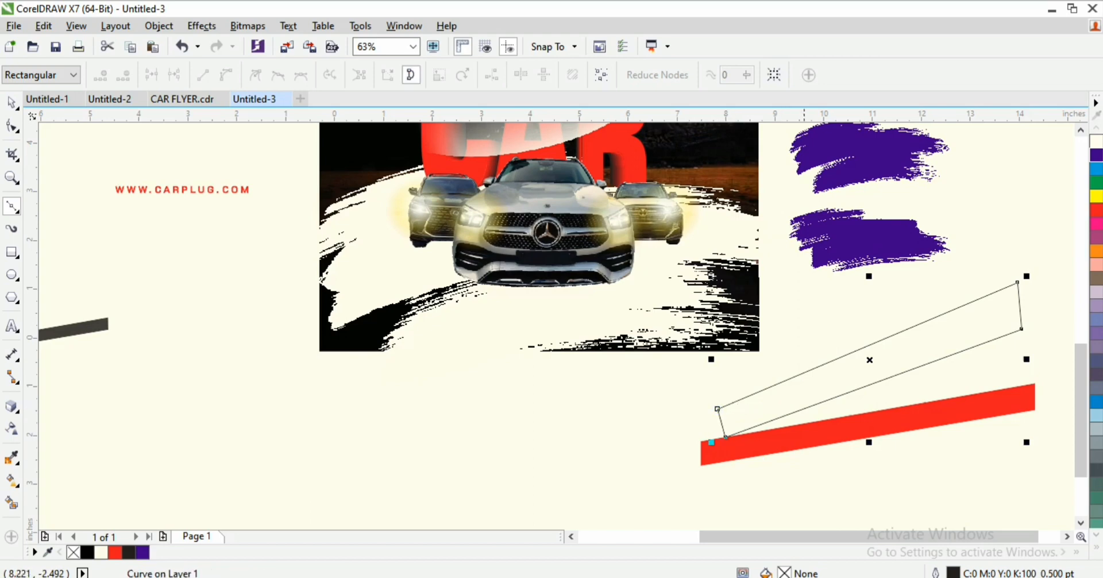
Step: Raise the new shape's lower-right corner node
key("space")
left_click(934, 319)
double_click(990, 294)
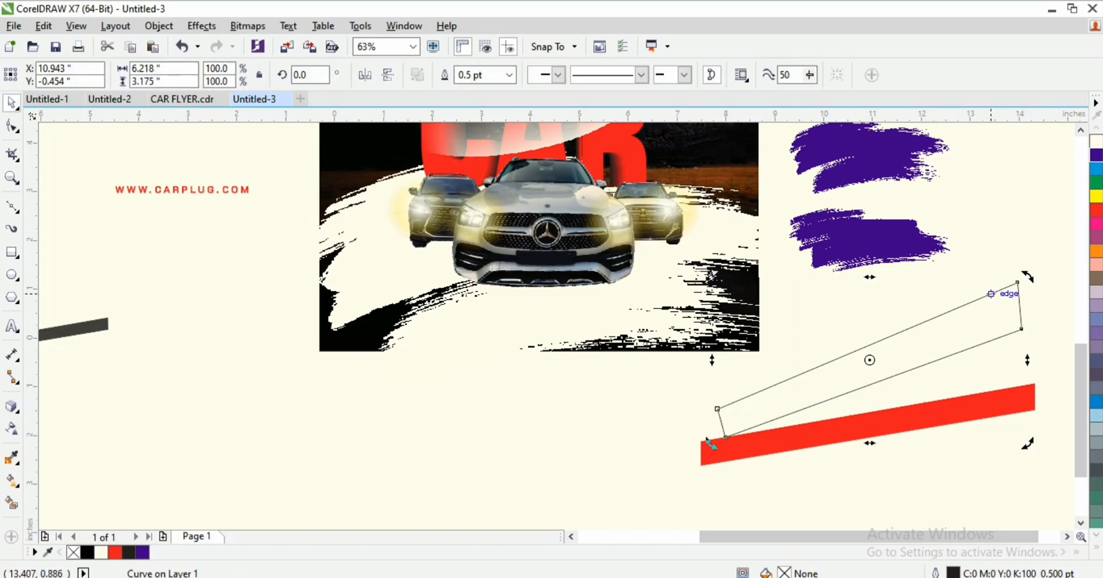
left_click(1020, 311)
left_click(1025, 293)
double_click(1018, 292)
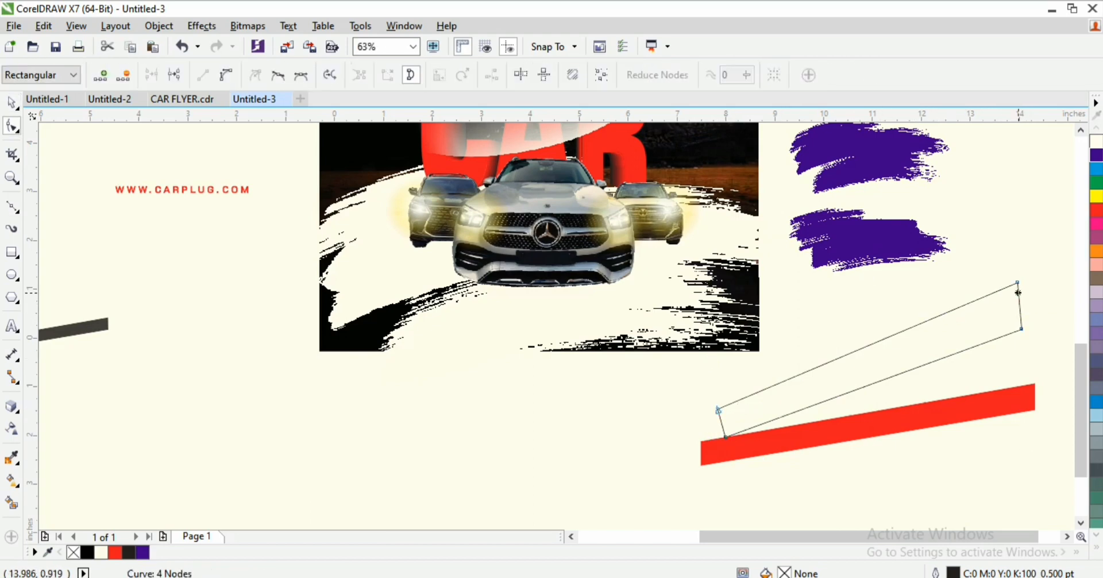
scroll(1012, 328, "up", 1)
scroll(1018, 292, "up", 2)
left_click_drag(1030, 331, 1028, 302)
scroll(1002, 323, "down", 1)
Step: Move the outline shape off-page left and place the dark grey band below the red band
key("space")
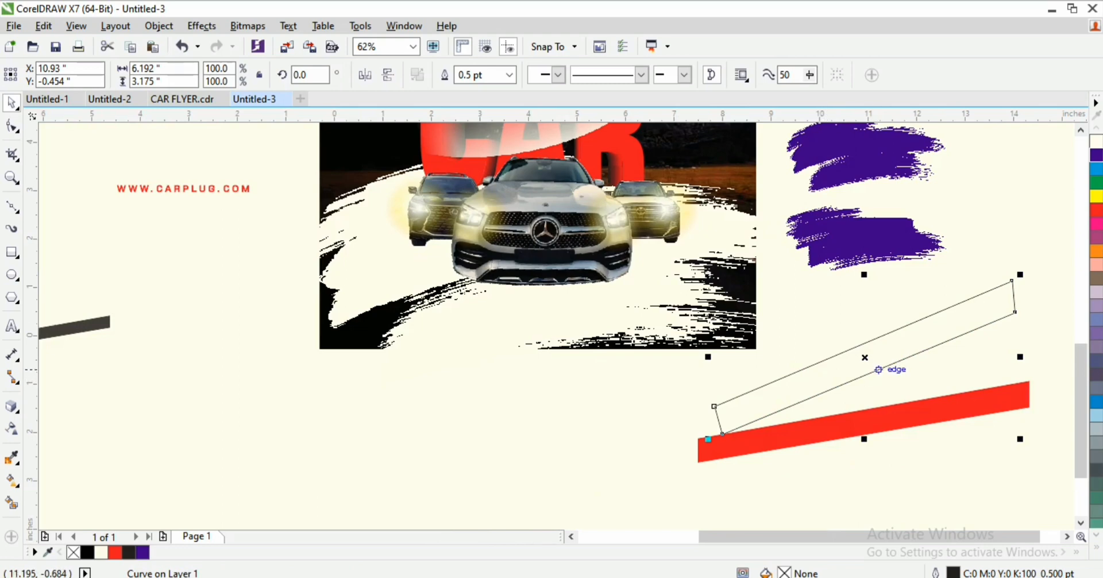
left_click_drag(878, 370, 100, 410)
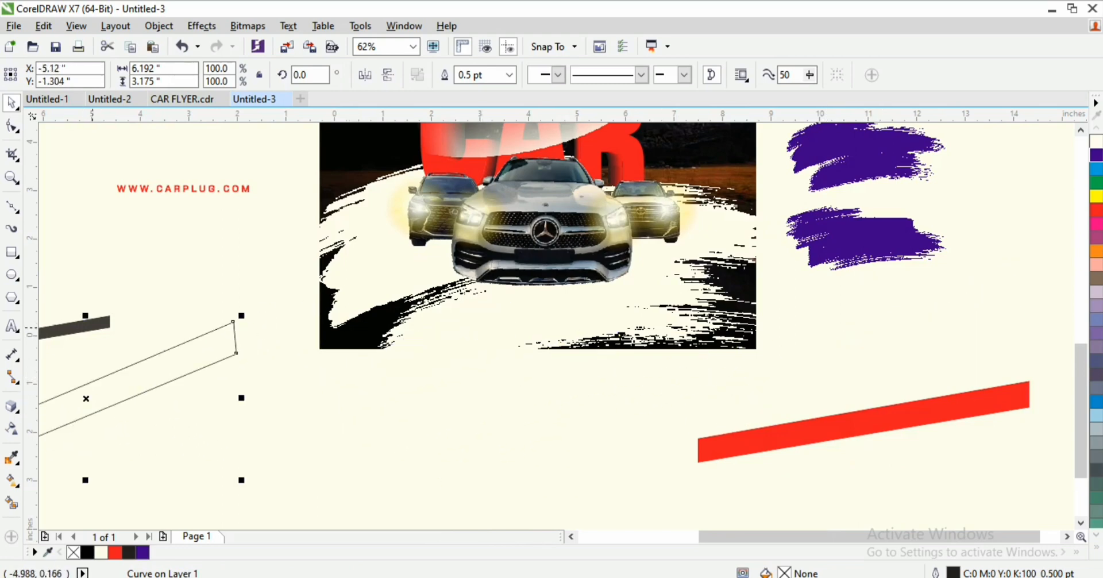
left_click_drag(92, 327, 835, 403)
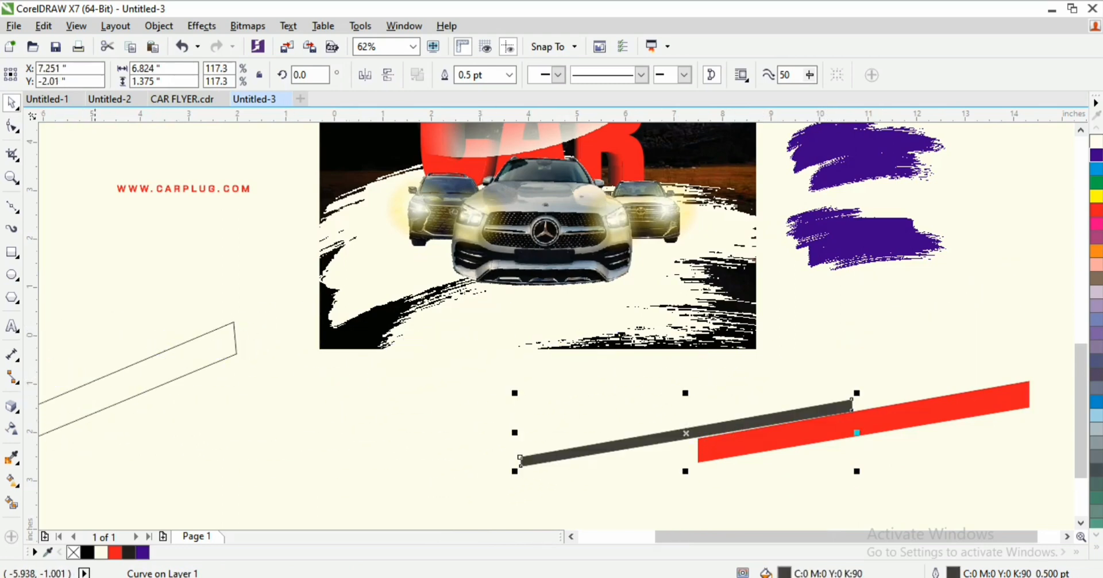
left_click_drag(685, 433, 487, 268)
left_click(858, 422)
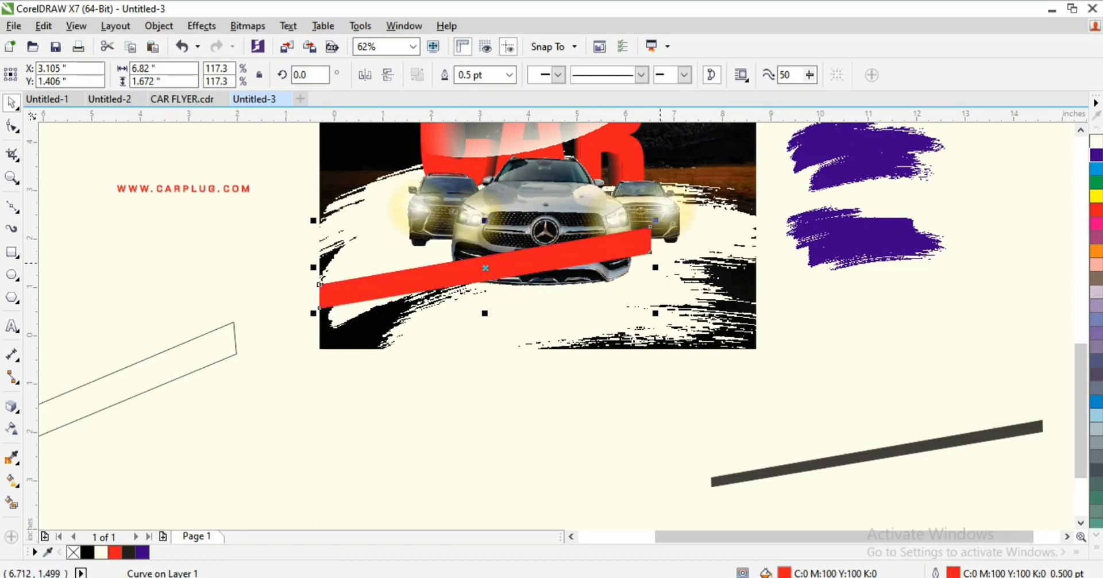
Step: Extend the red bar's right-end nodes to the flyer's right edge
key("F10")
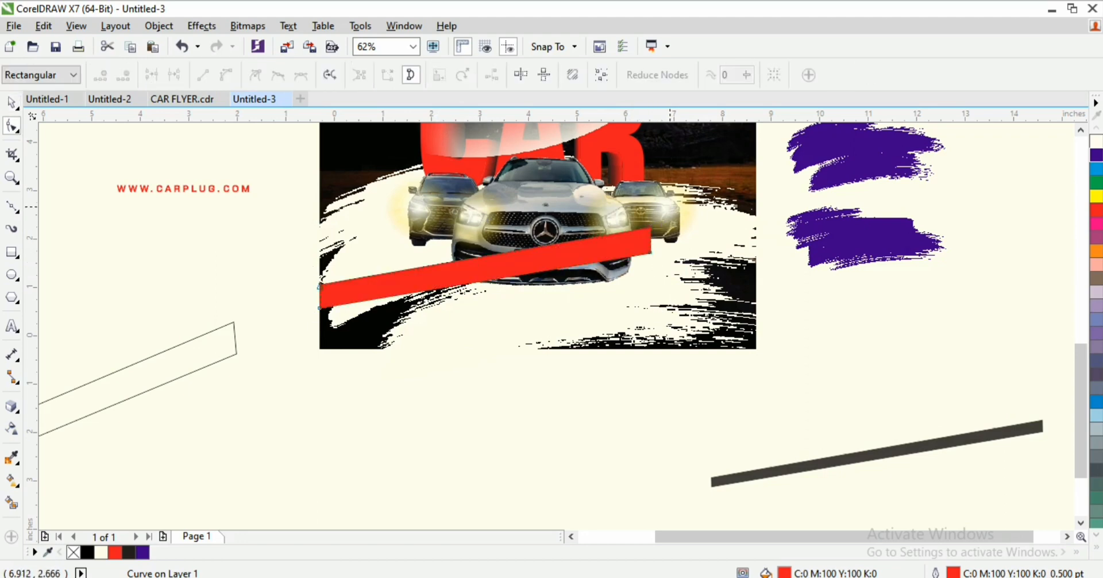
left_click_drag(622, 281, 739, 243)
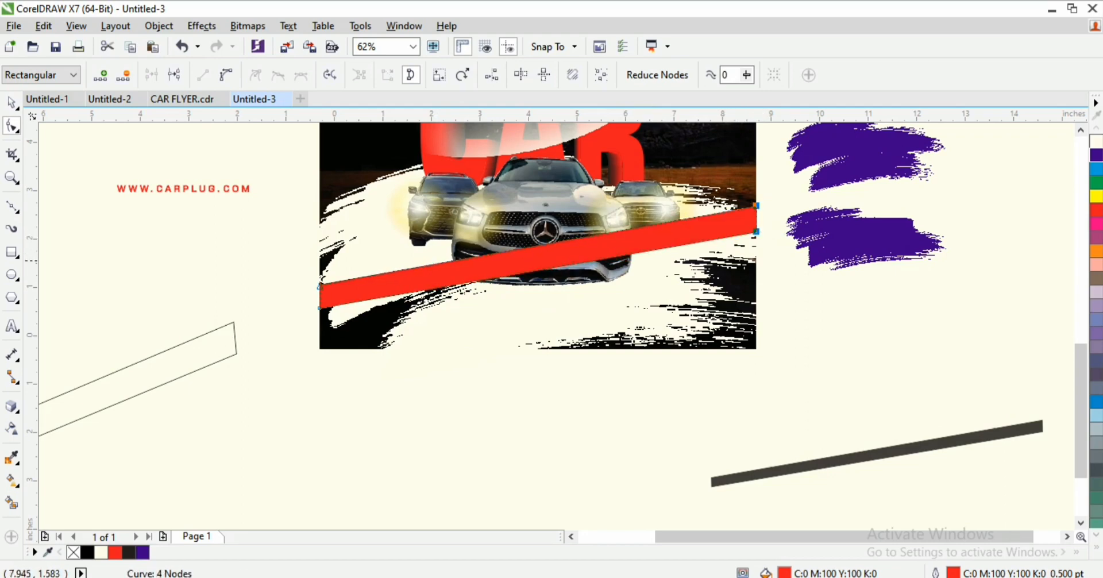
key("space")
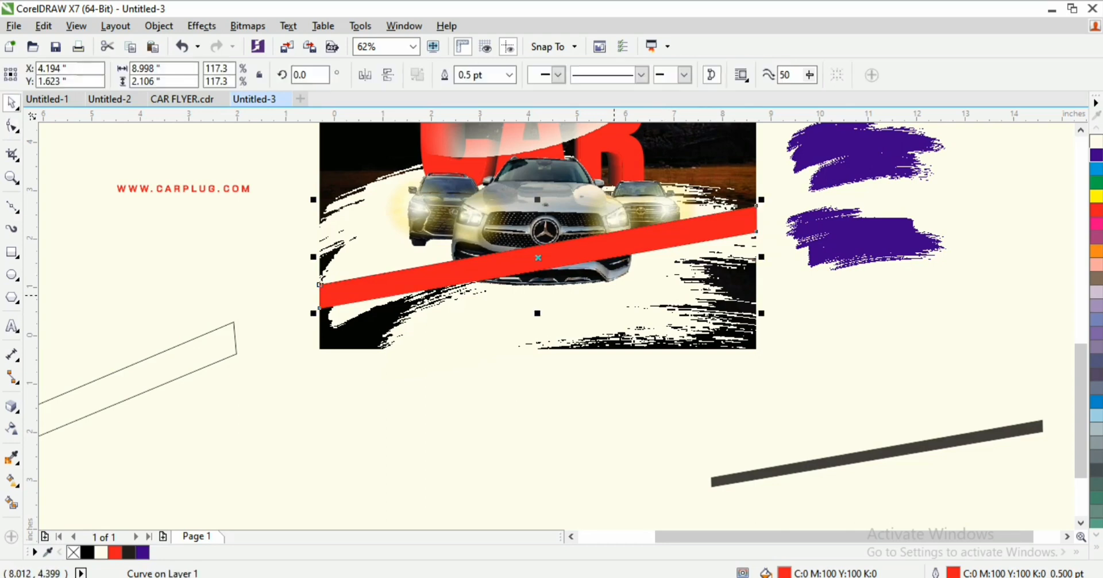
Step: Bring the main car image in front of the red bar
left_click(650, 255)
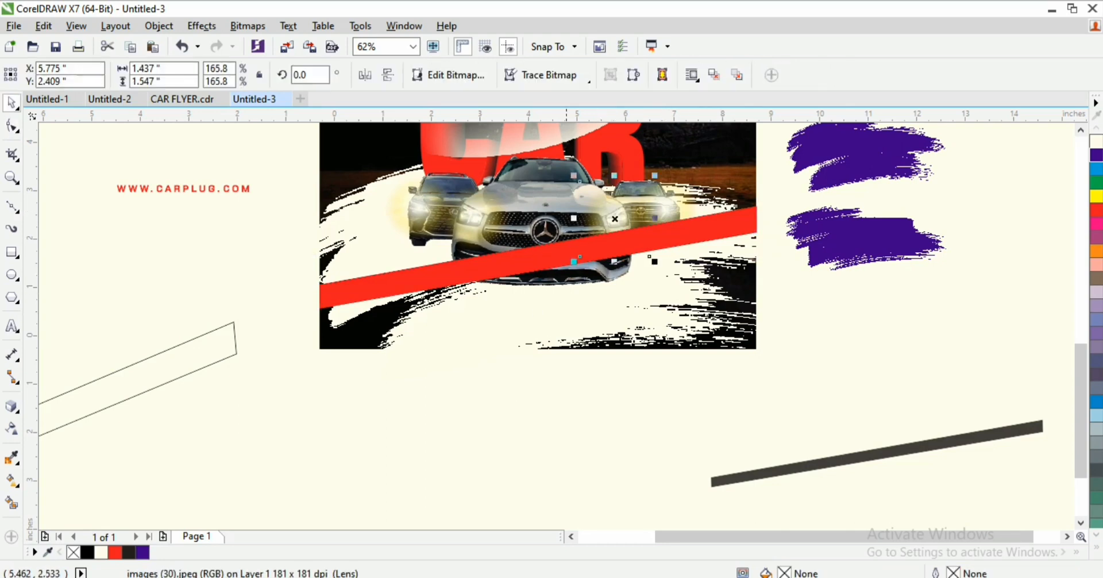
mouse_move(821, 182)
left_mouse_down()
mouse_move(766, 198)
mouse_move(791, 261)
mouse_move(1102, 262)
left_mouse_up()
left_click_drag(825, 157, 357, 261)
key("ctrl+g")
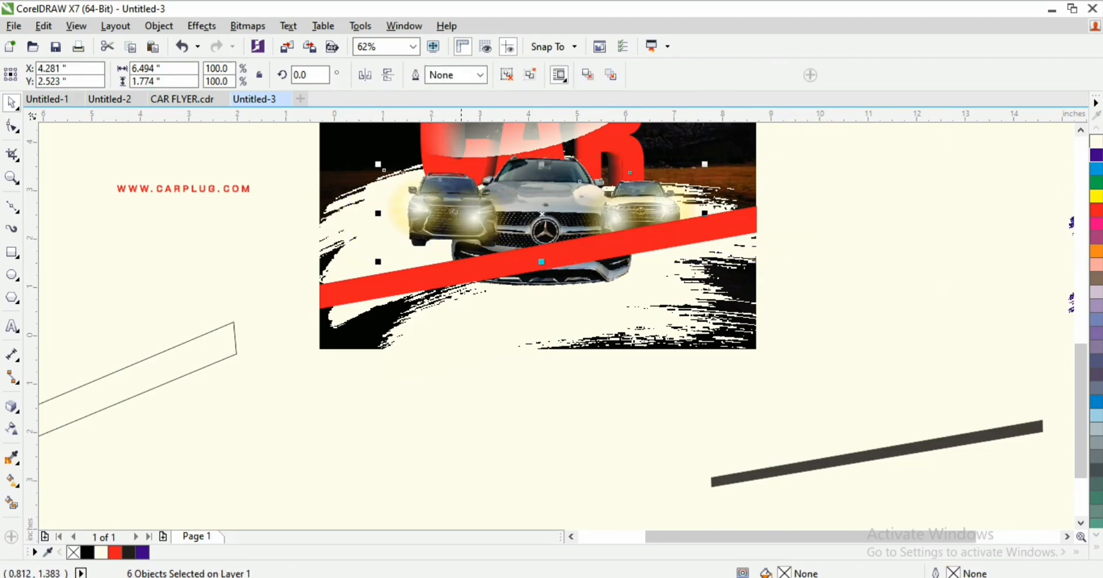
key("ctrl+z")
left_click_drag(680, 227, 684, 235)
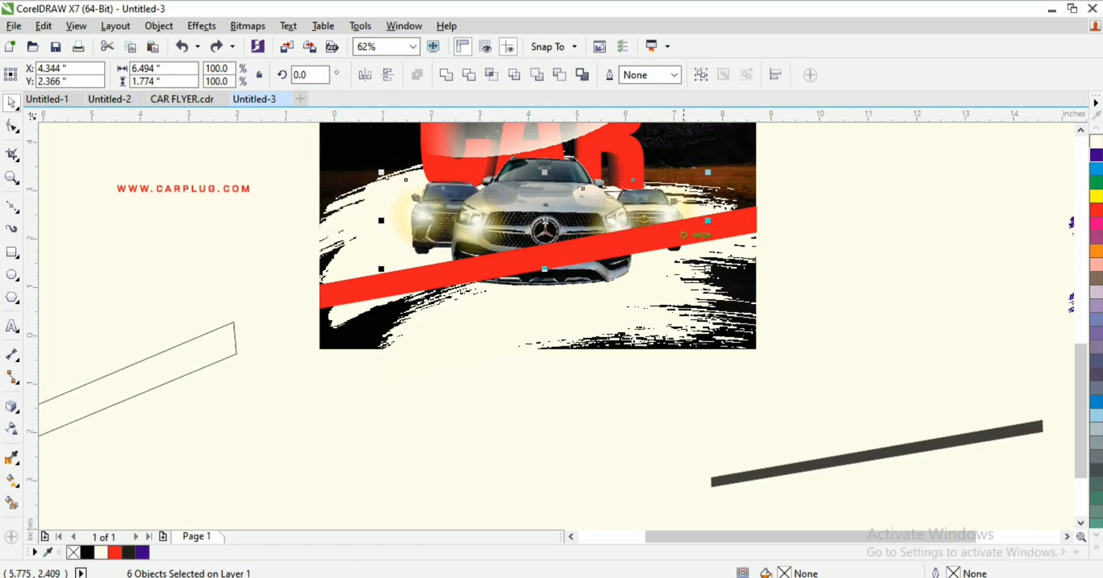
left_click(833, 221)
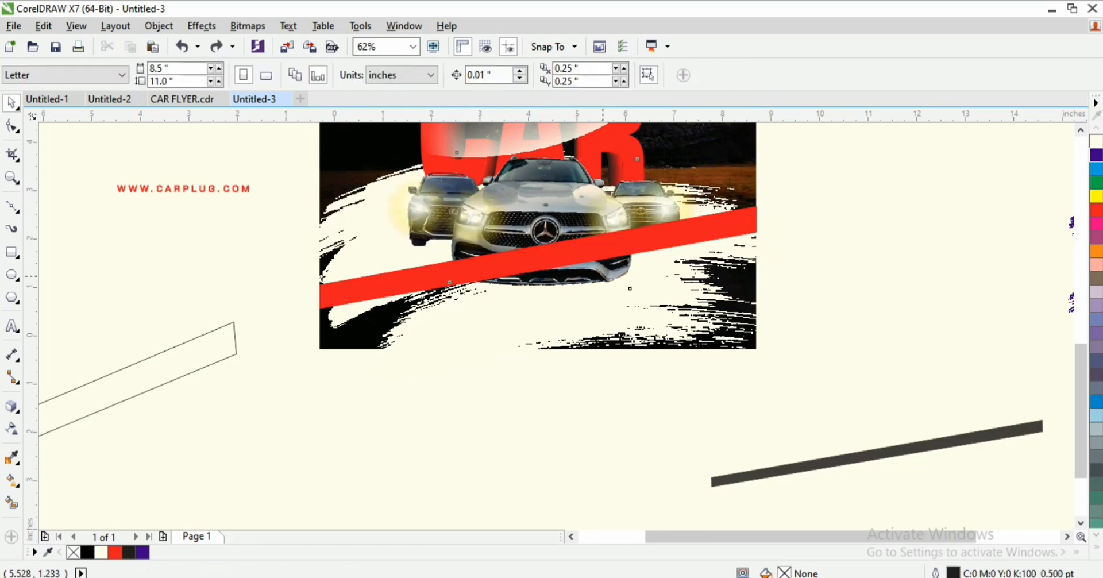
left_click(612, 268)
key("shift+Page_Up")
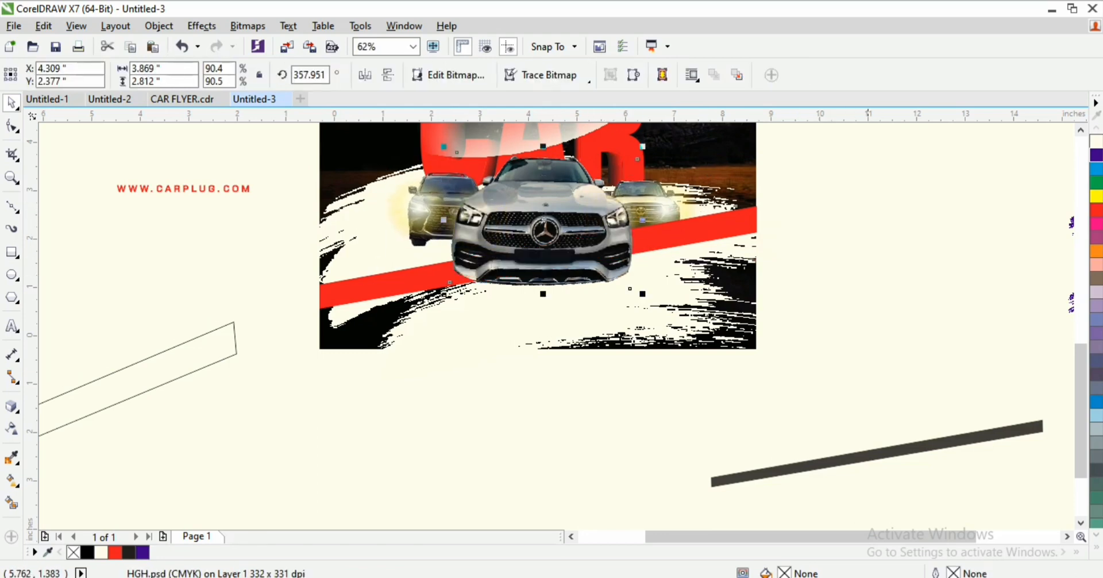
Step: Nudge the white brush stroke up and right; try raising the right car, then undo
left_click_drag(821, 187, 449, 275)
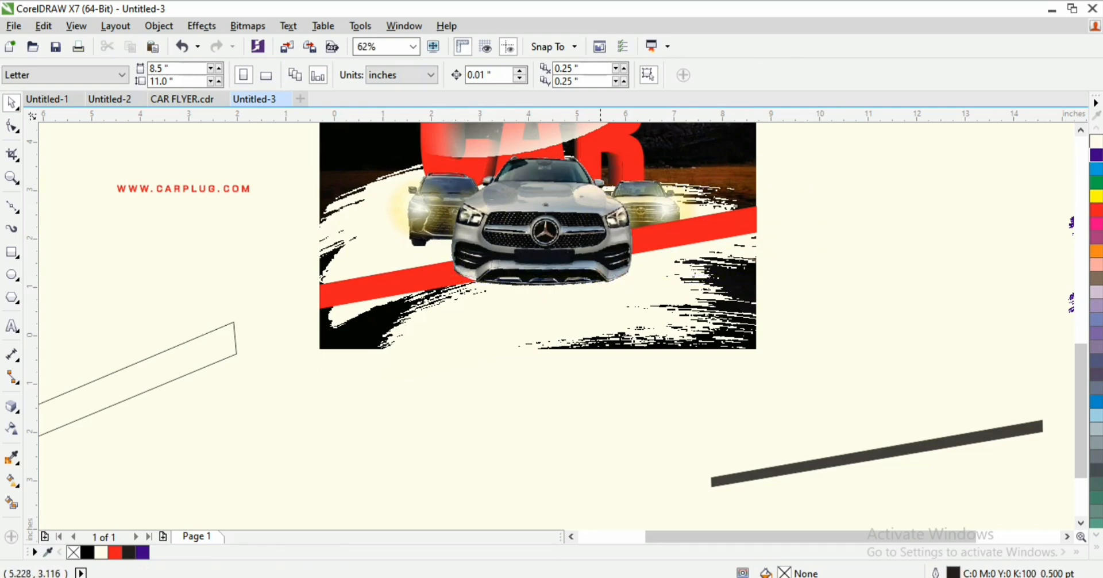
left_click(731, 215)
left_click(777, 190)
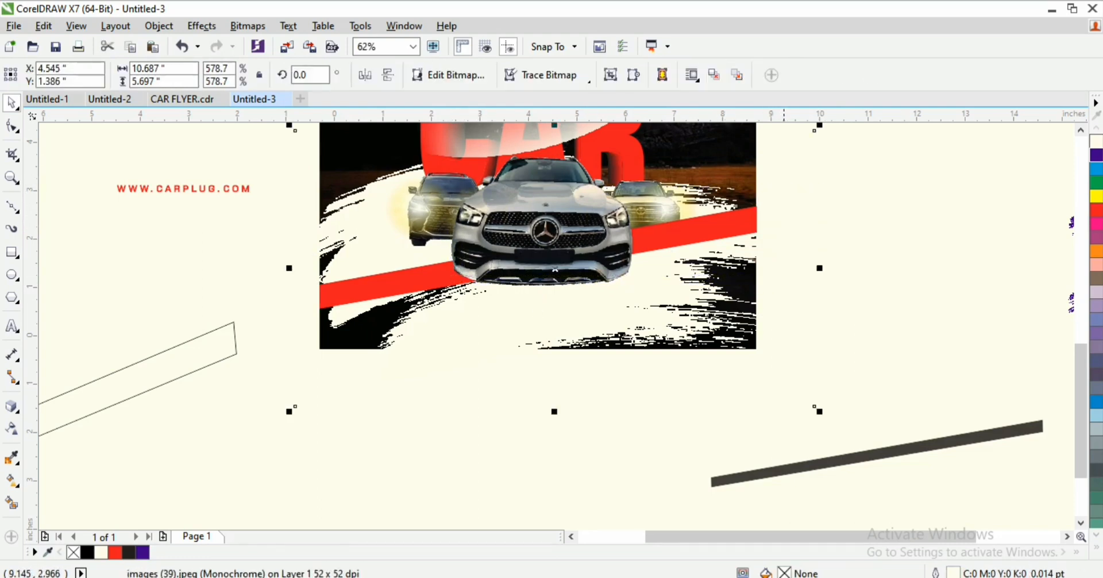
mouse_move(774, 187)
left_mouse_down()
mouse_move(765, 186)
mouse_move(788, 183)
left_mouse_up()
mouse_move(854, 177)
left_mouse_down()
mouse_move(756, 209)
mouse_move(706, 246)
mouse_move(414, 260)
left_mouse_up()
key("shift+Page_Up")
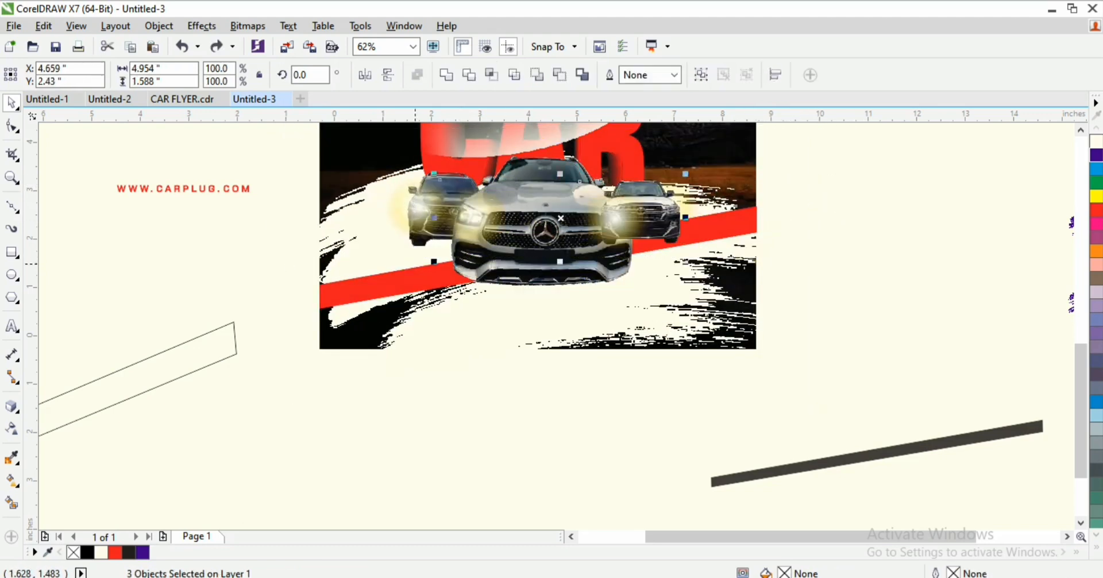
key("ctrl+z")
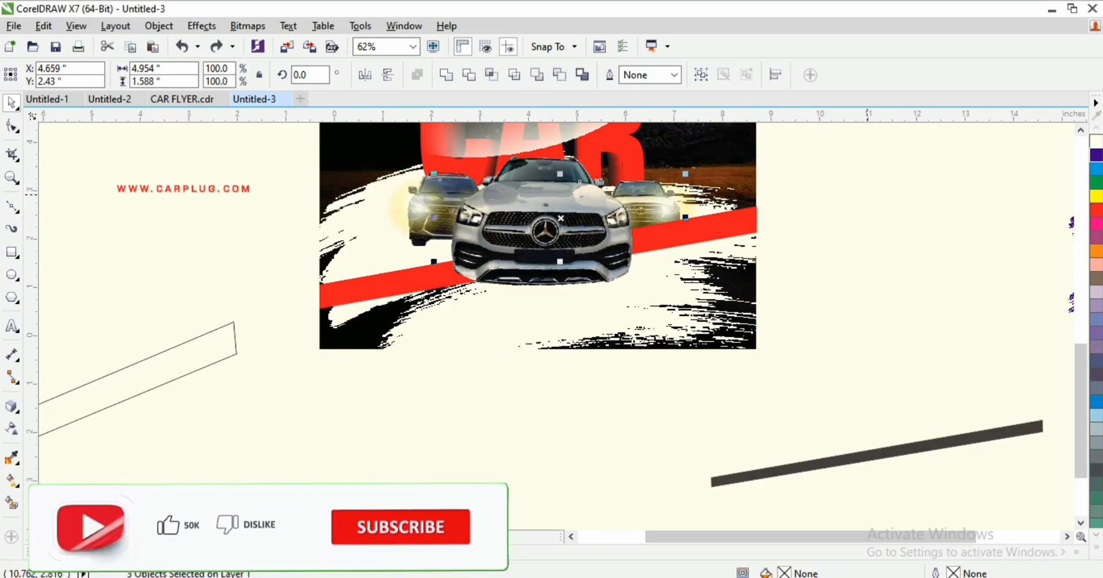
key("Escape")
Step: Try reordering the side cars and moving the white stroke, undoing each change
left_click_drag(829, 192, 409, 283)
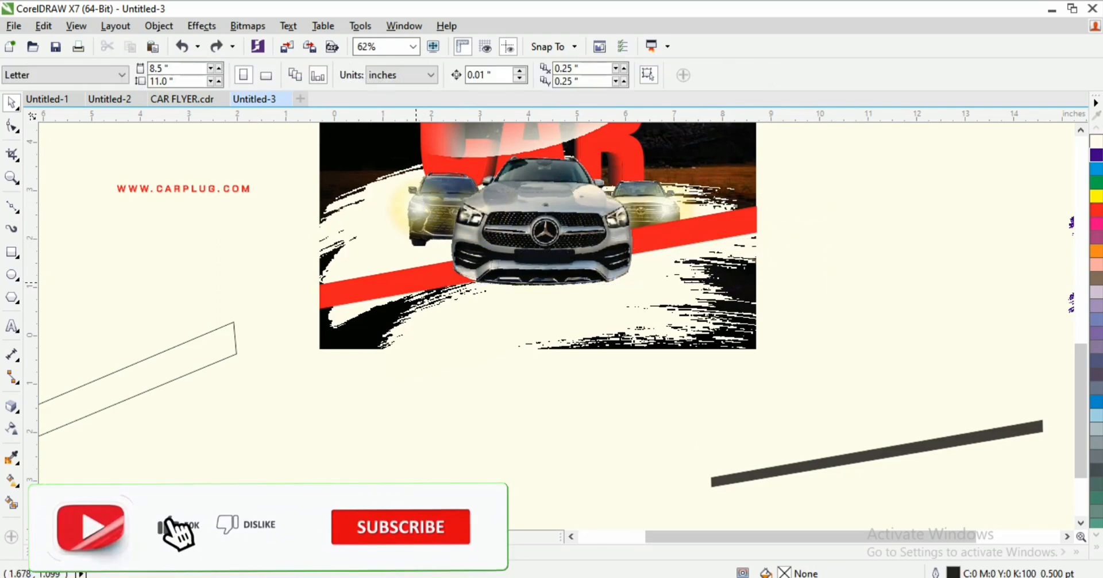
left_click_drag(293, 187, 449, 257)
left_click(494, 230)
left_click_drag(279, 163, 662, 252)
left_click_drag(360, 216, 738, 266)
key("ctrl+z")
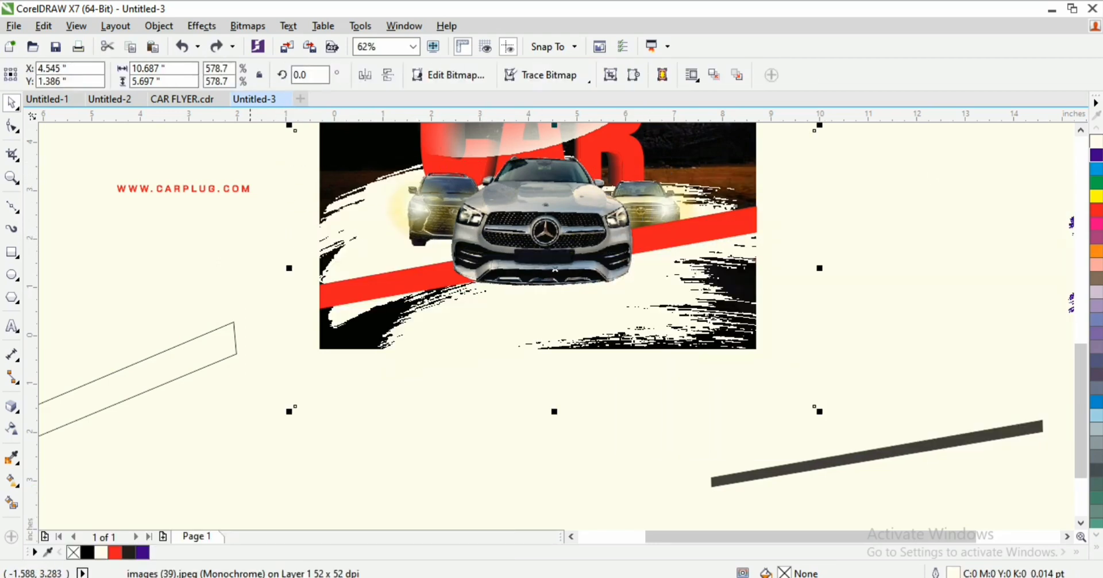
left_click_drag(250, 167, 724, 267)
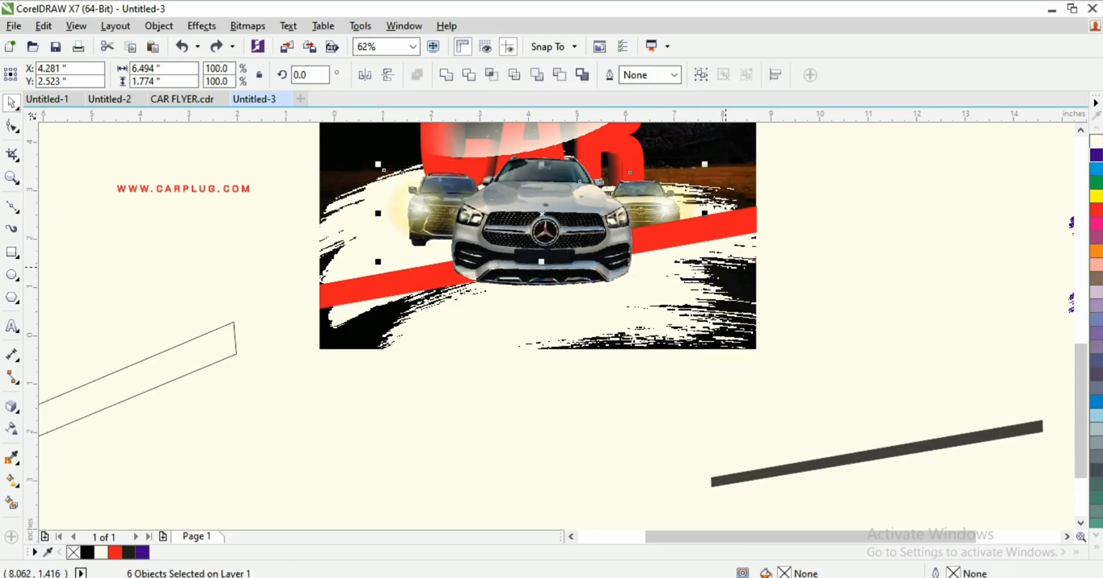
key("shift+Page_Up")
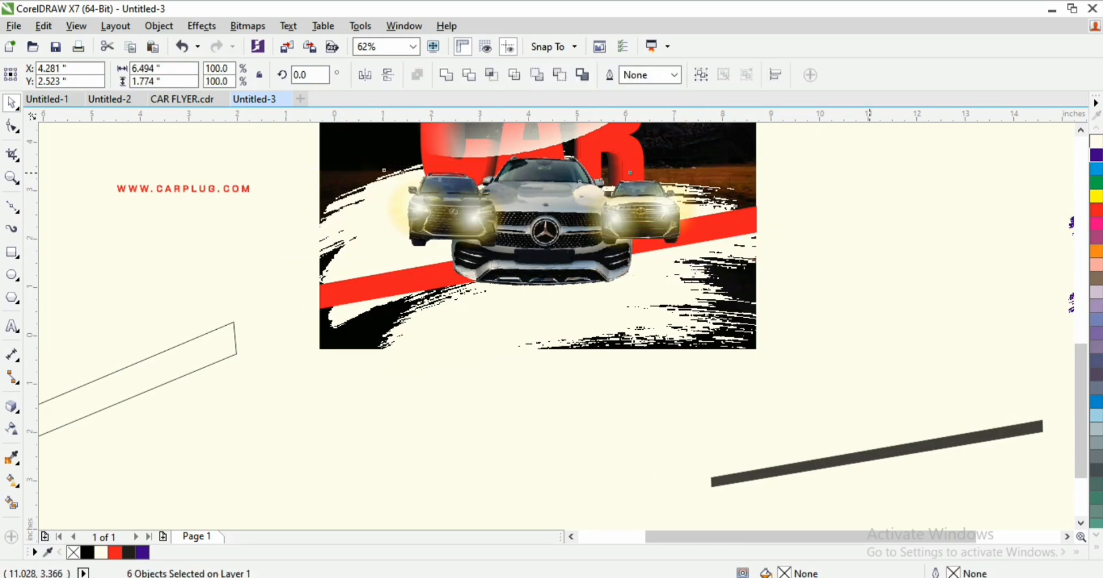
key("ctrl+z")
left_click(600, 238)
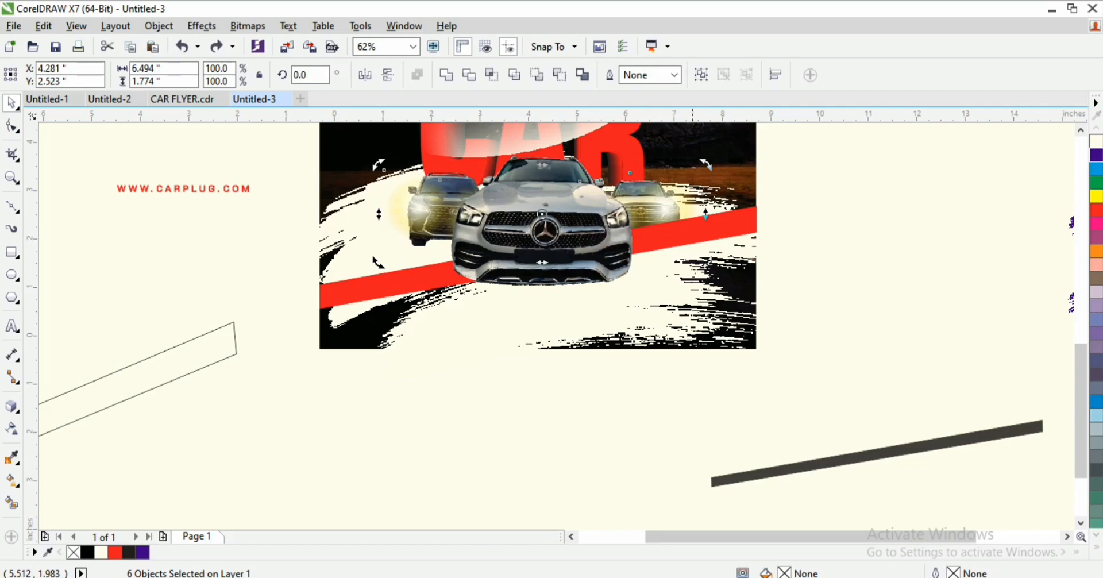
left_click_drag(690, 405, 468, 195)
key("ctrl+z")
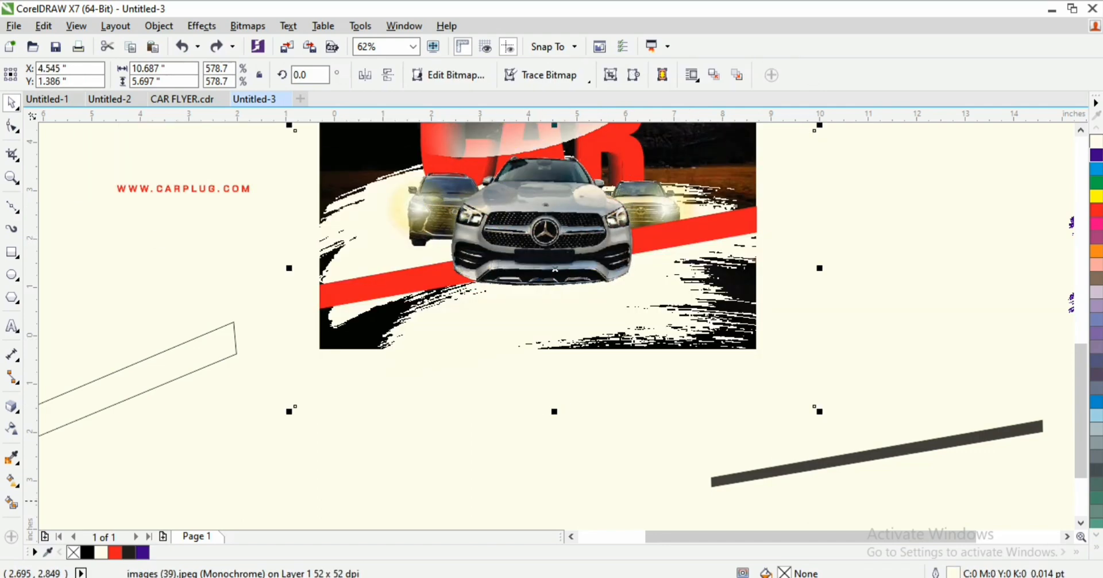
Step: Bring both headlight glows to the front and move the dark diagonal stripe onto the flyer
left_click_drag(645, 504, 426, 160)
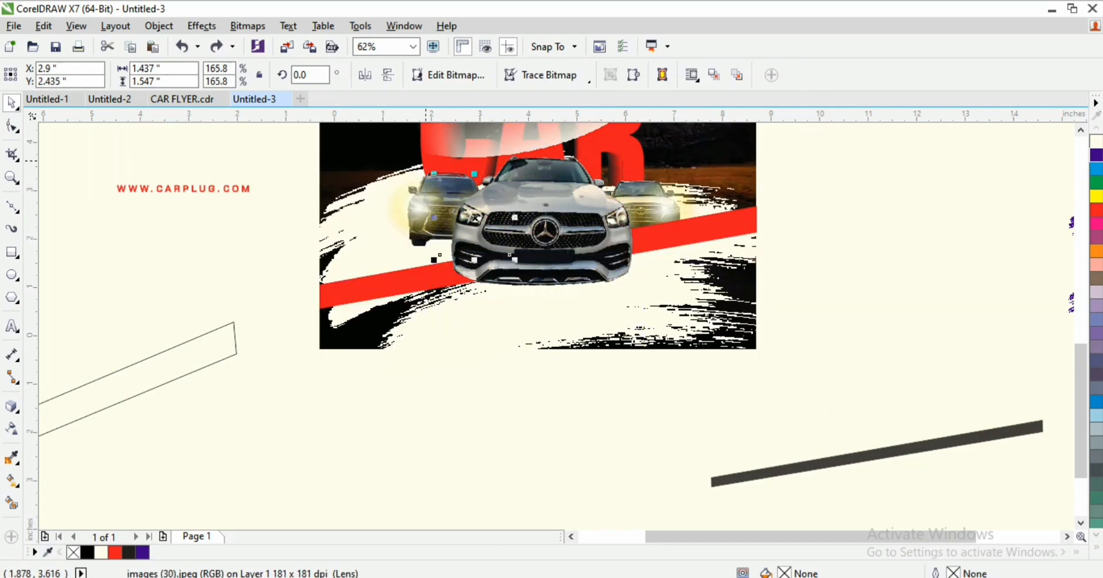
key("shift+Page_Up")
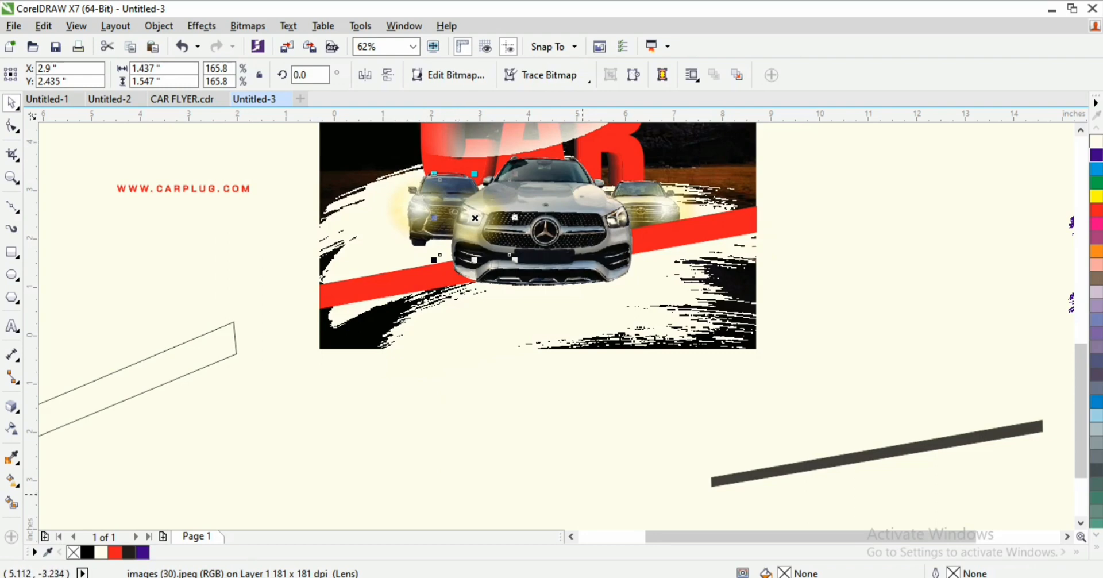
left_click_drag(584, 498, 725, 131)
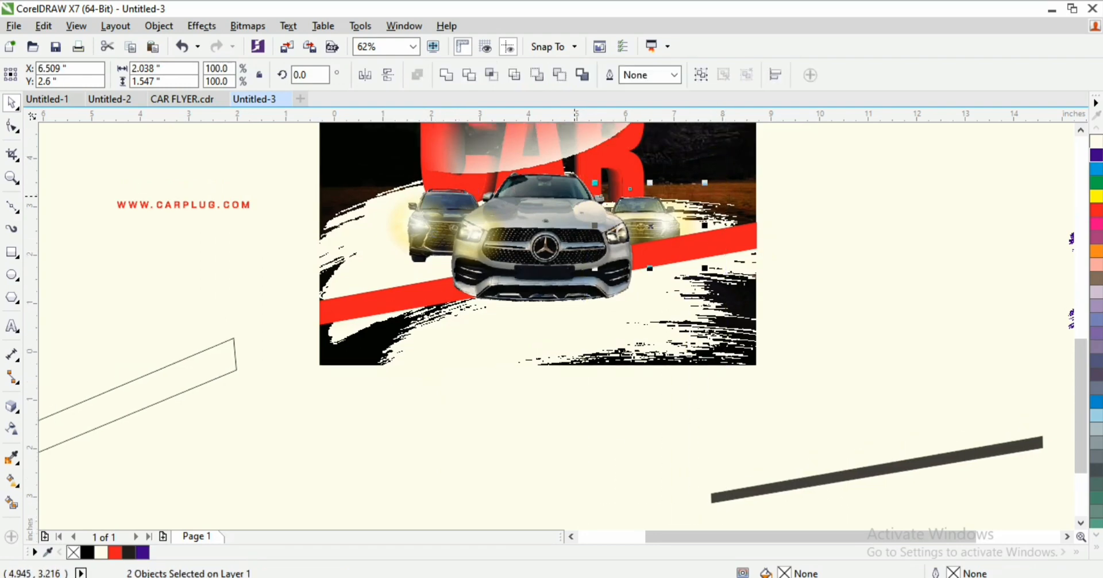
left_click_drag(557, 475, 655, 163)
key("shift+Page_Up")
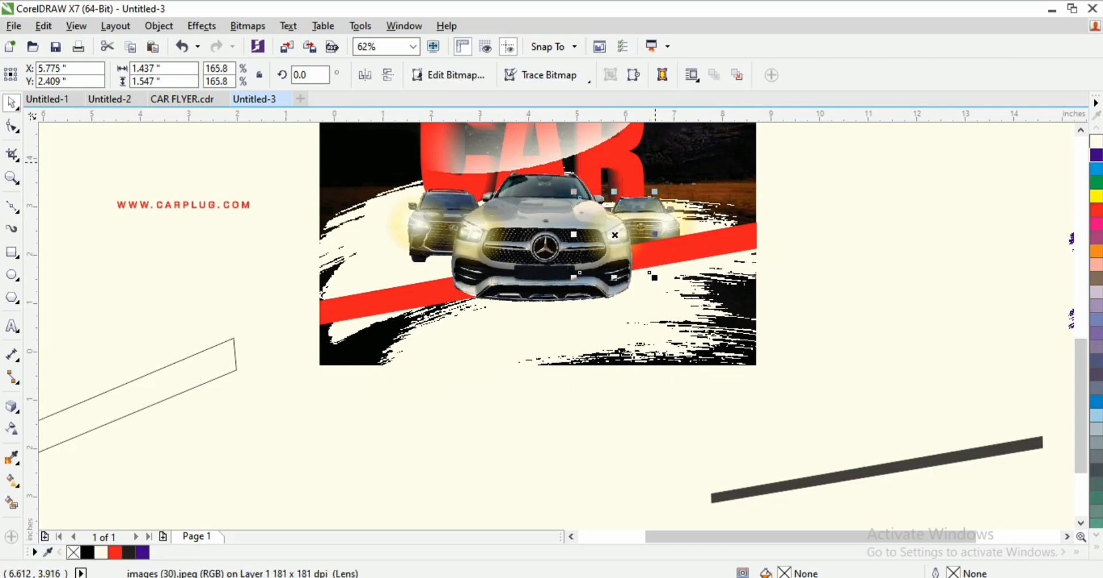
left_click_drag(879, 470, 482, 319)
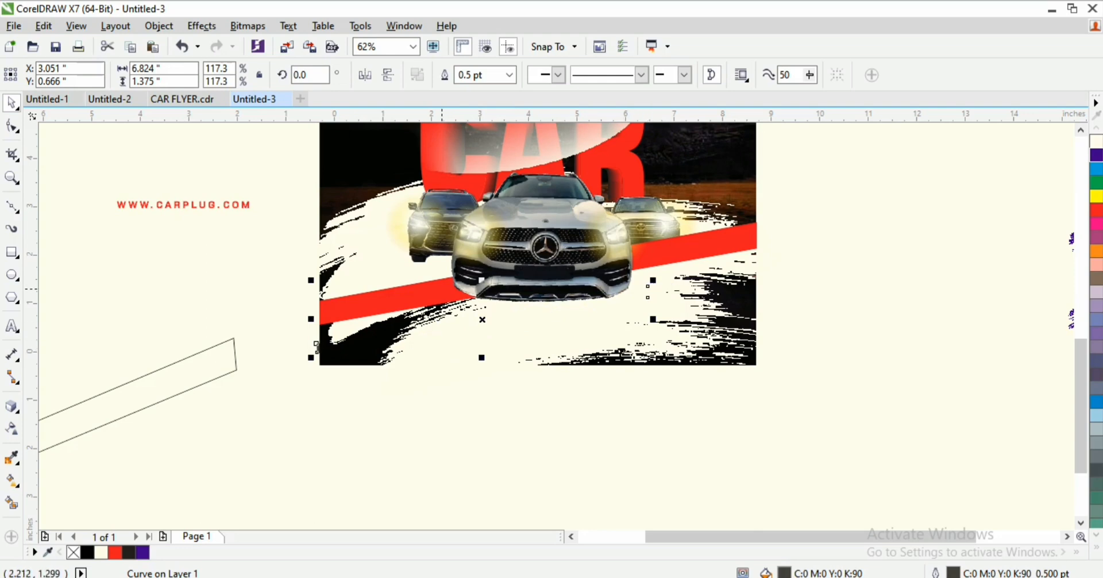
Step: Bring the dark gray bar forward and stretch its right end to the flyer's right edge
key("shift+Page_Up")
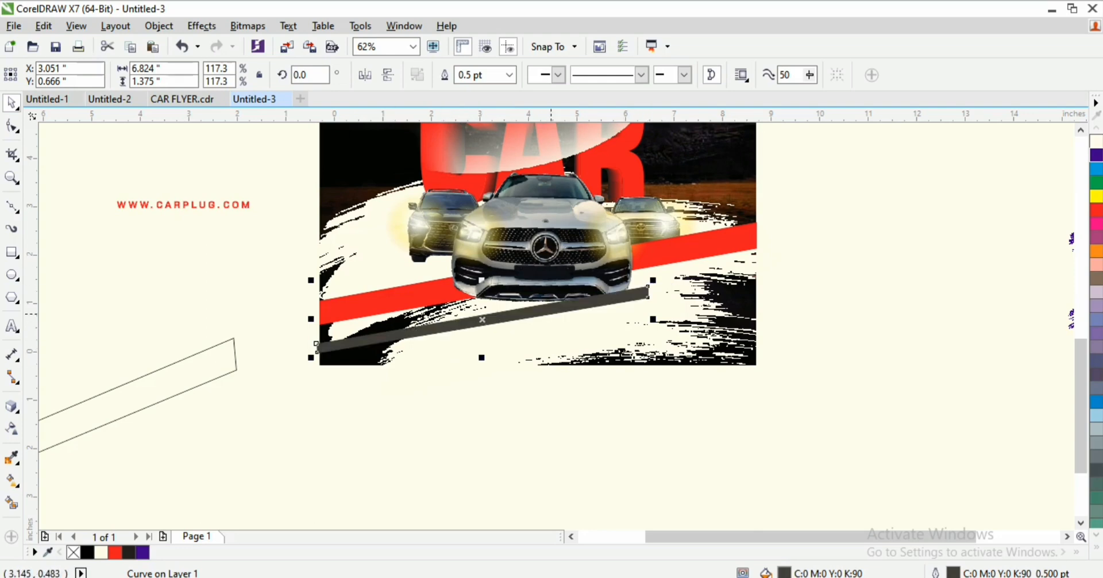
key("F10")
left_click(648, 292)
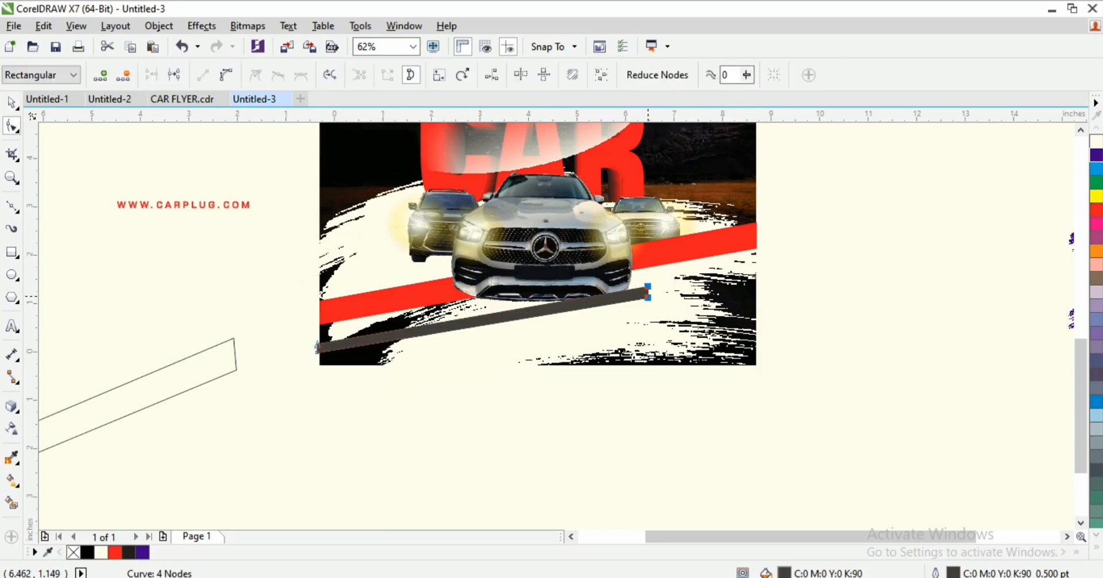
left_click_drag(647, 293, 756, 274)
key("space")
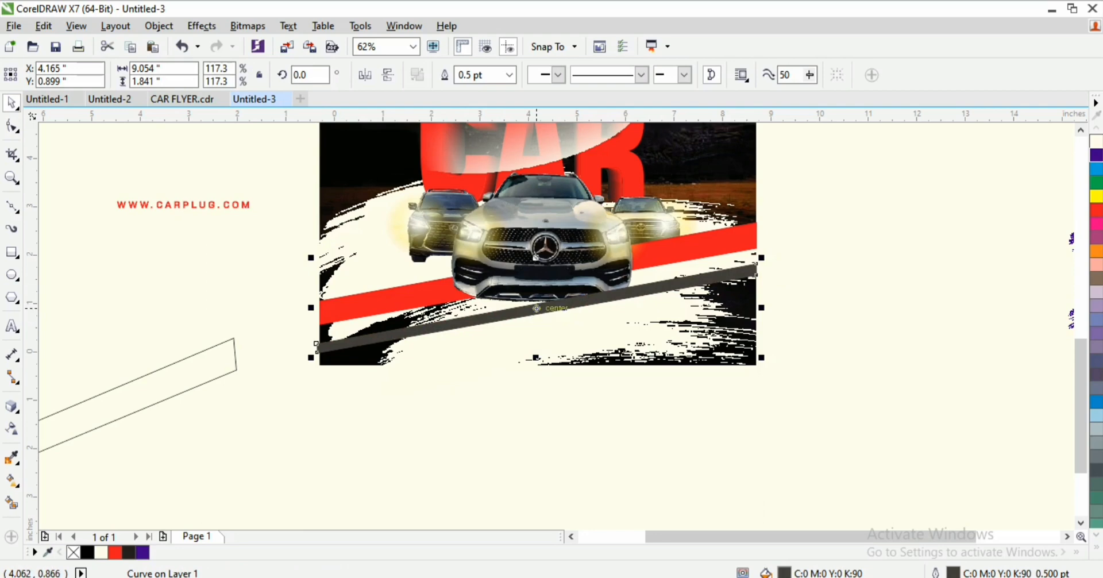
left_click_drag(316, 345, 319, 337)
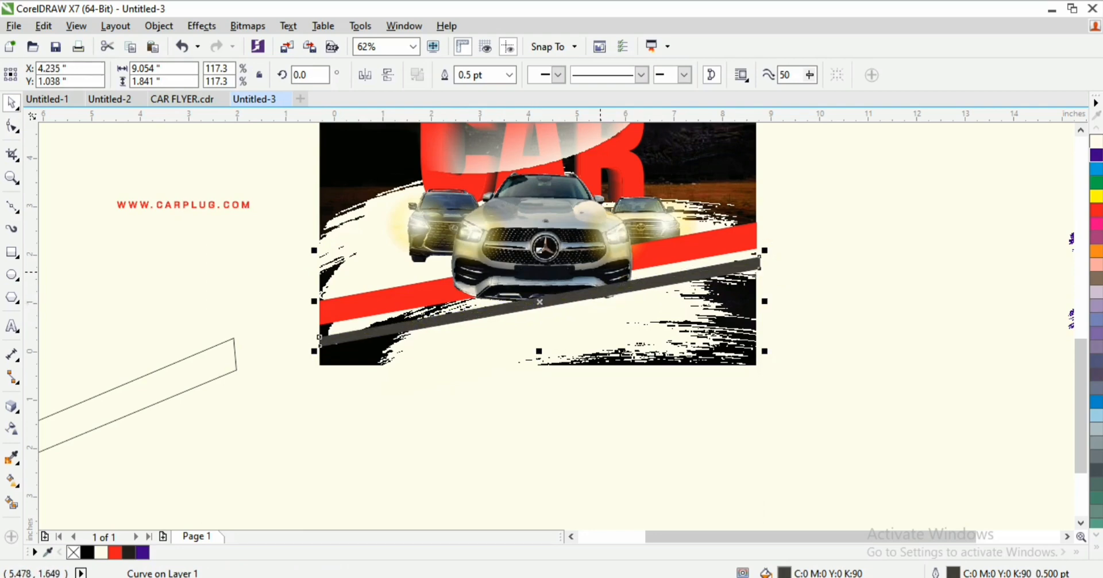
Step: Group the two background cars together with Ctrl+G
left_click(600, 273)
left_click(475, 234, "shift")
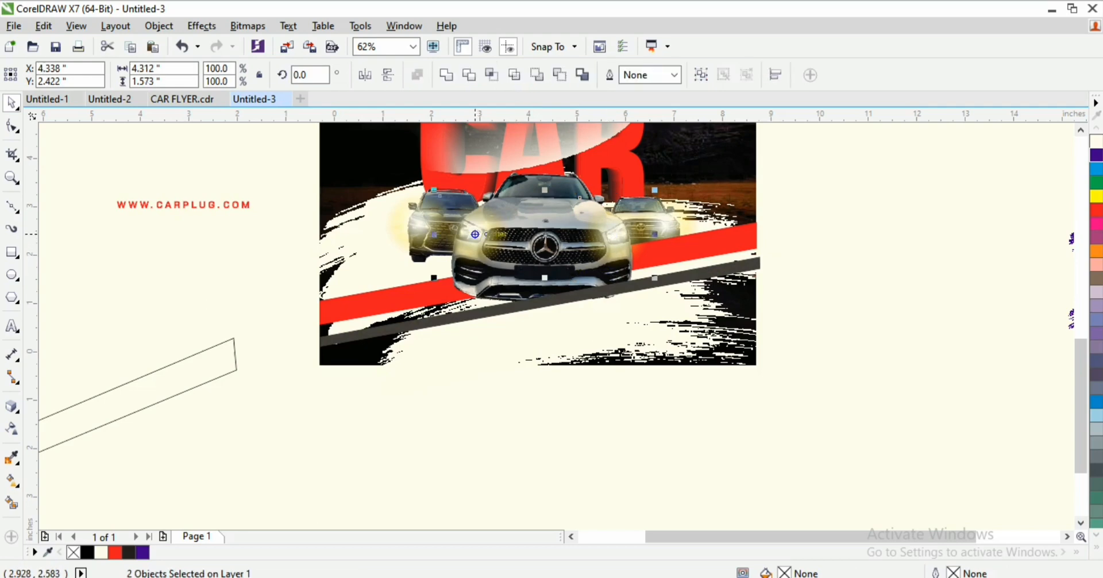
key("ctrl+g")
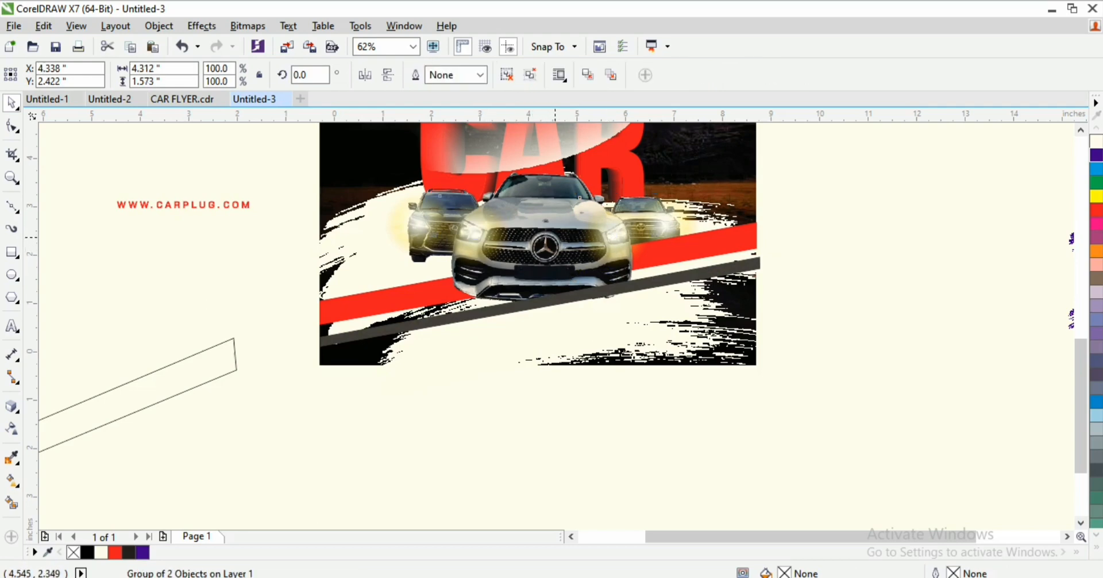
left_click(554, 235, "shift")
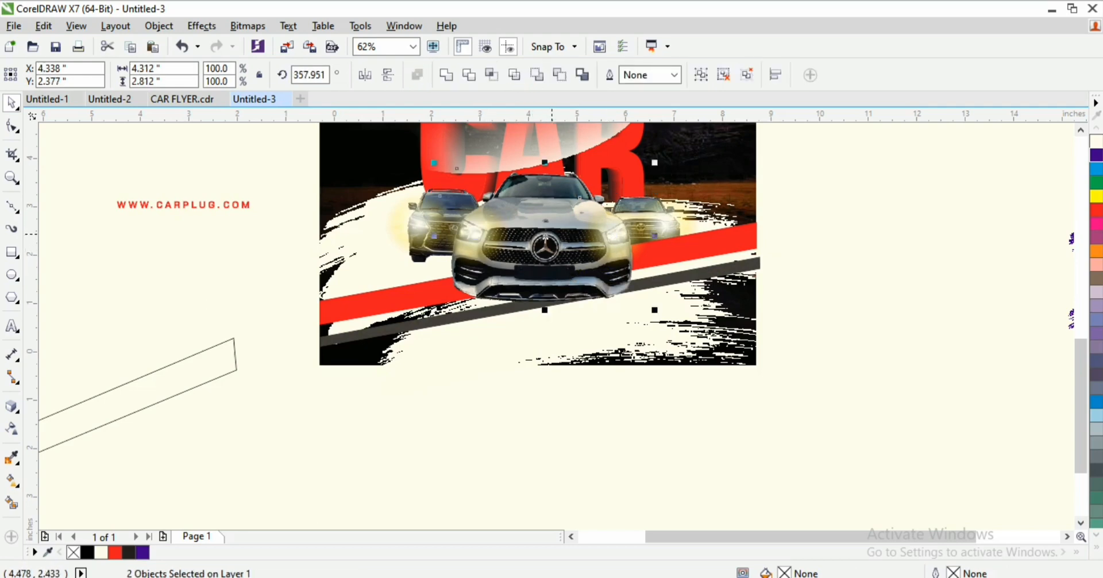
left_click(793, 402)
key("z")
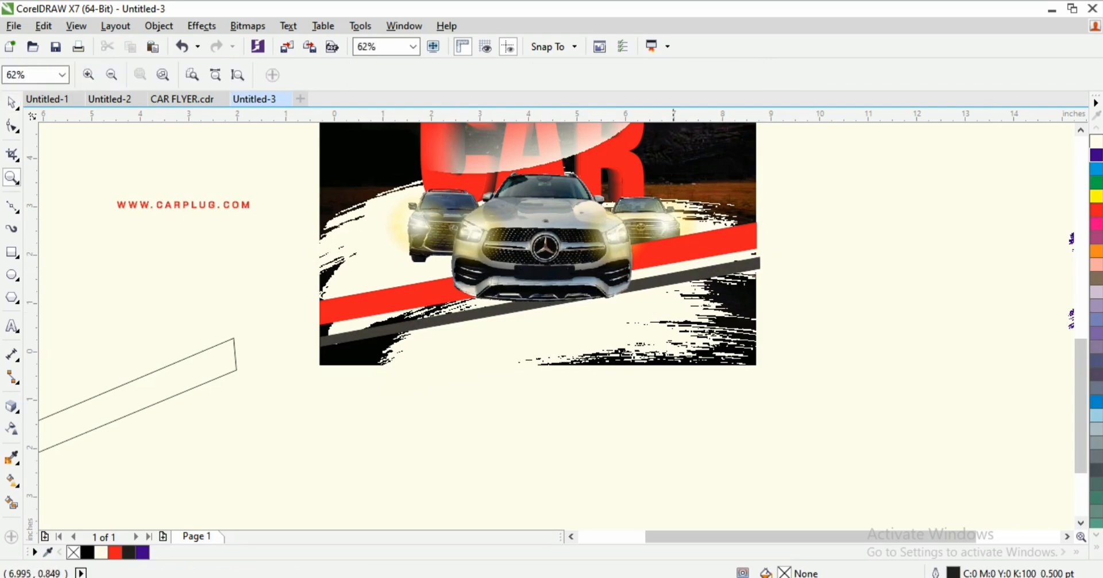
key("F3")
key("F3")
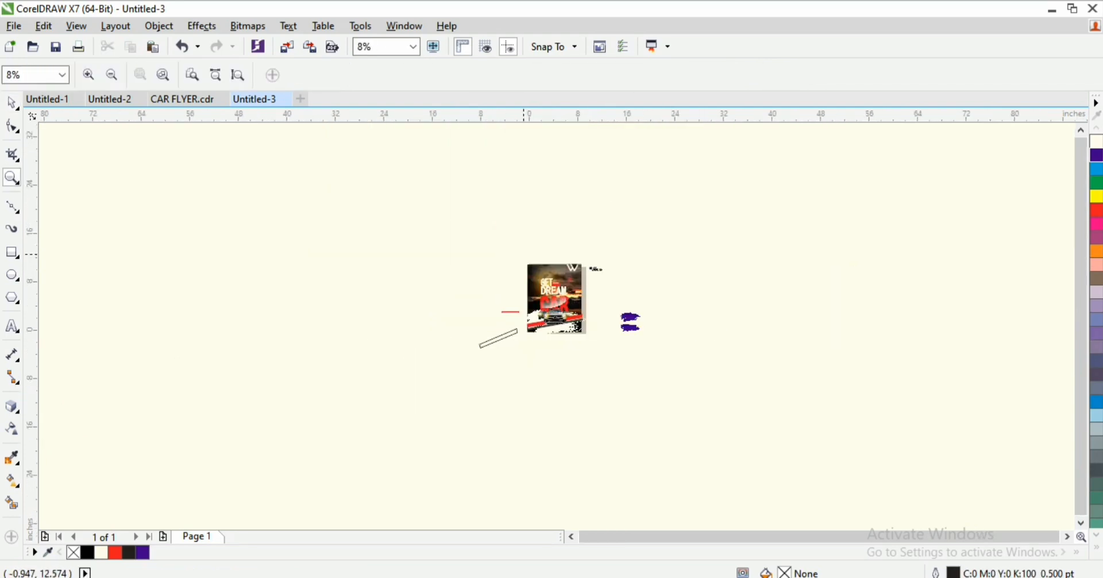
left_click_drag(577, 329, 589, 346)
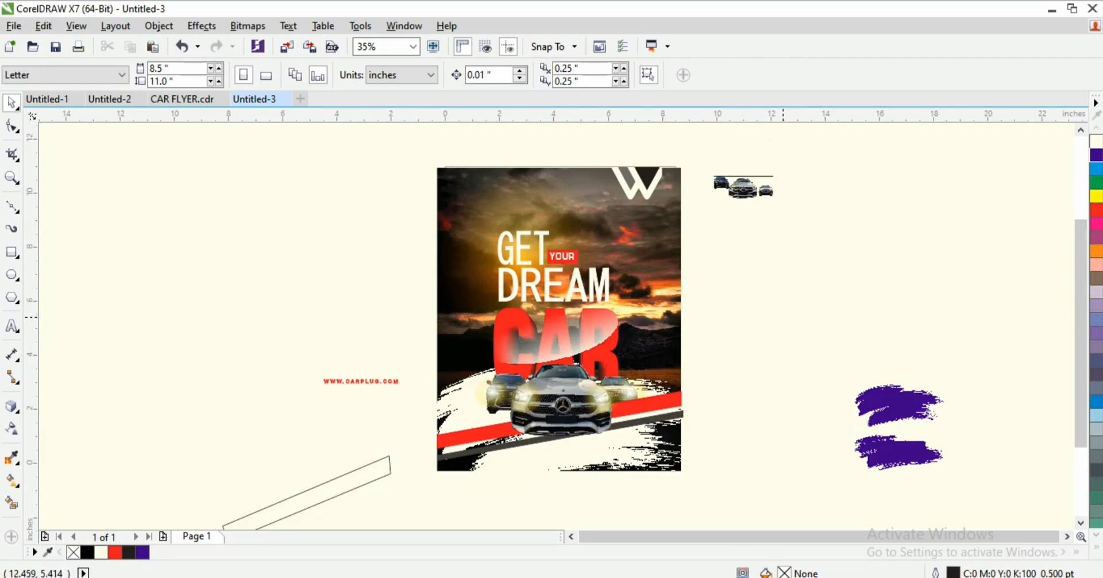
left_click_drag(316, 497, 268, 362)
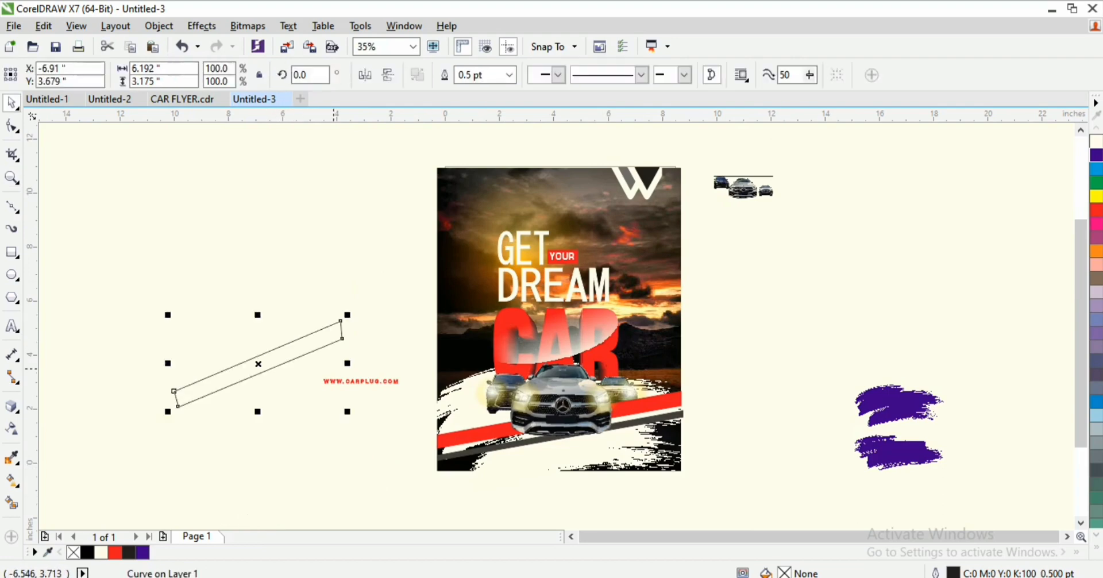
left_click(362, 380)
left_click_drag(362, 381, 699, 518)
Step: Move the purple brush bitmap up and to the left
key("z")
key("space")
key("z")
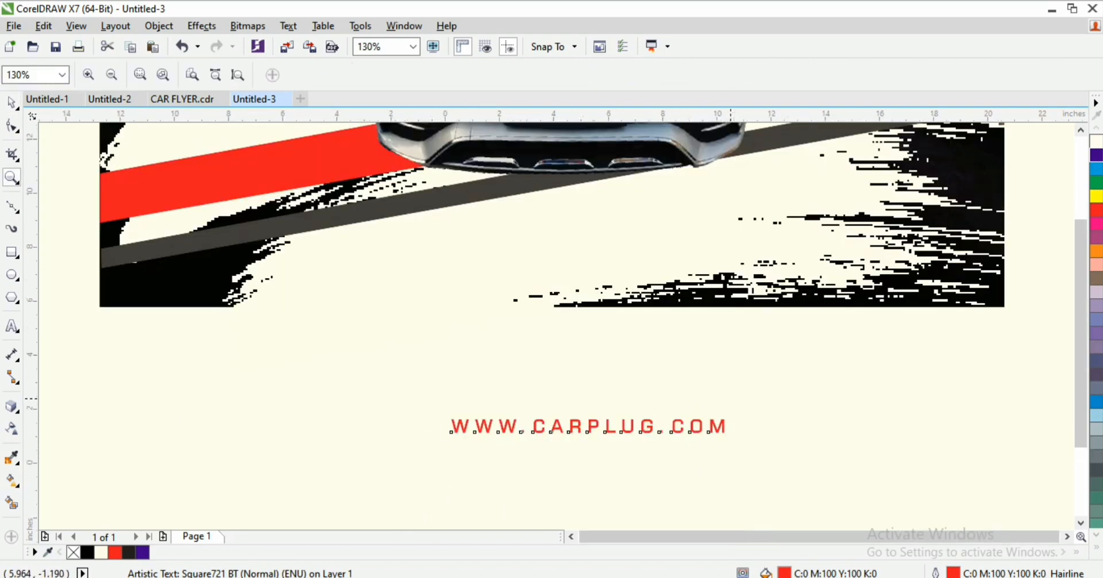
right_click(730, 398)
key("space")
left_click_drag(887, 403, 824, 363)
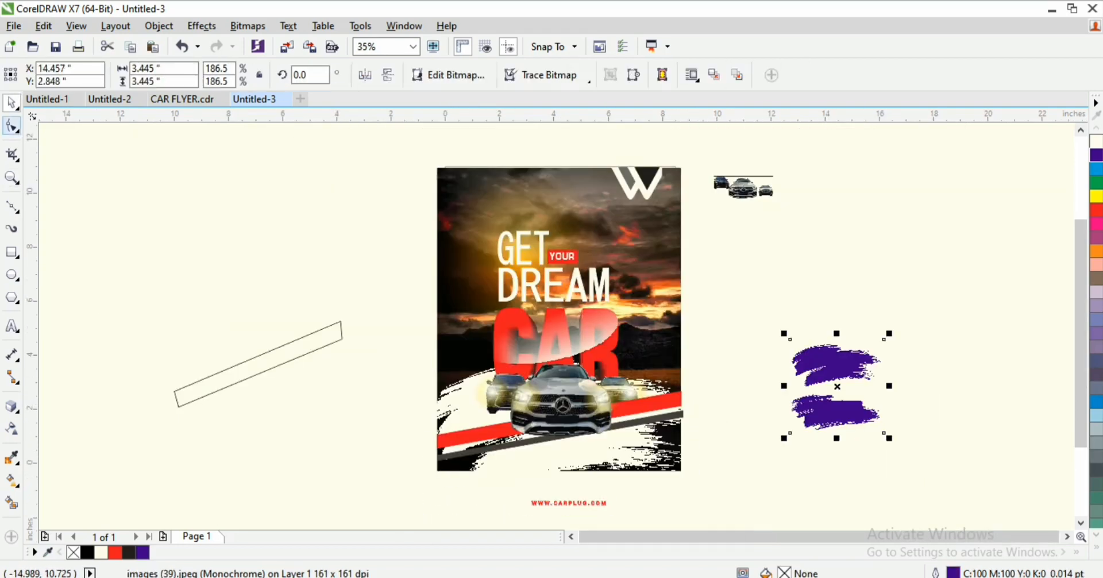
Step: Crop the purple bitmap to its upper stroke, fill it black and remove its outline
left_click(12, 125)
left_click_drag(737, 412, 956, 466)
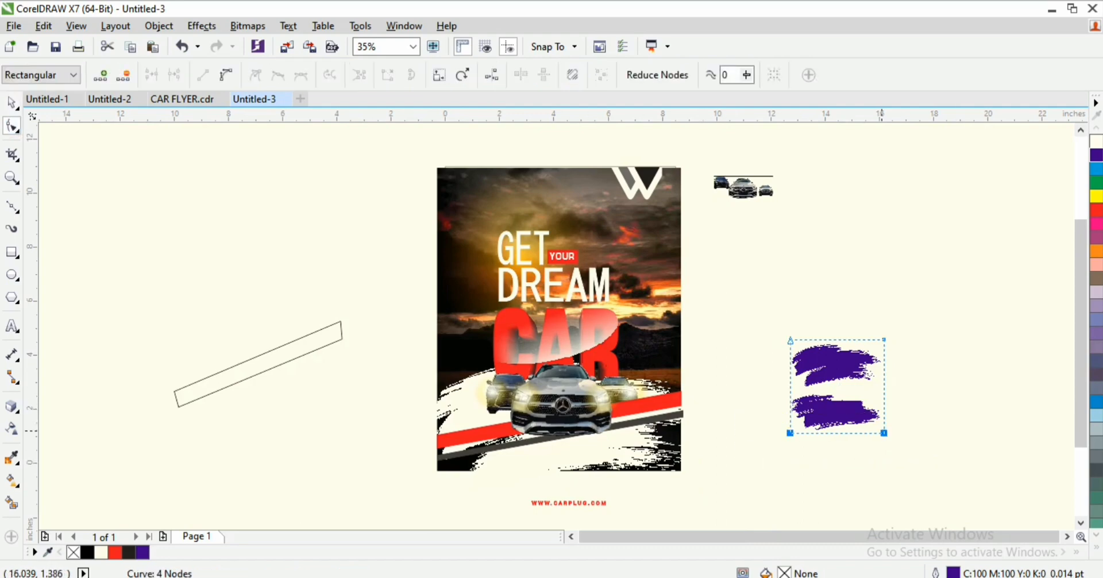
left_click_drag(883, 432, 884, 386)
key("space")
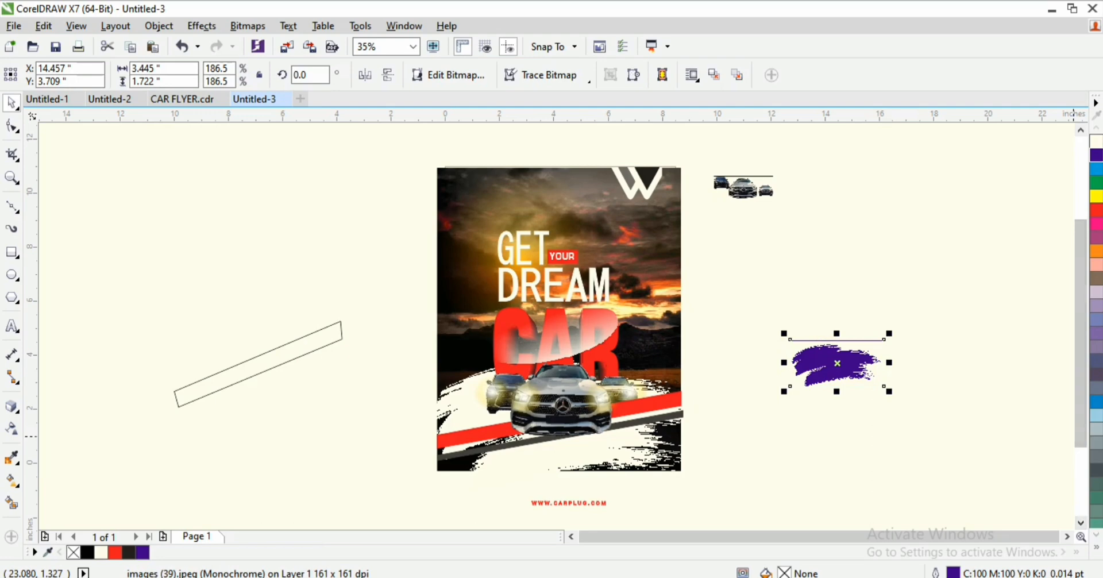
left_click(1096, 548)
left_click(1082, 225)
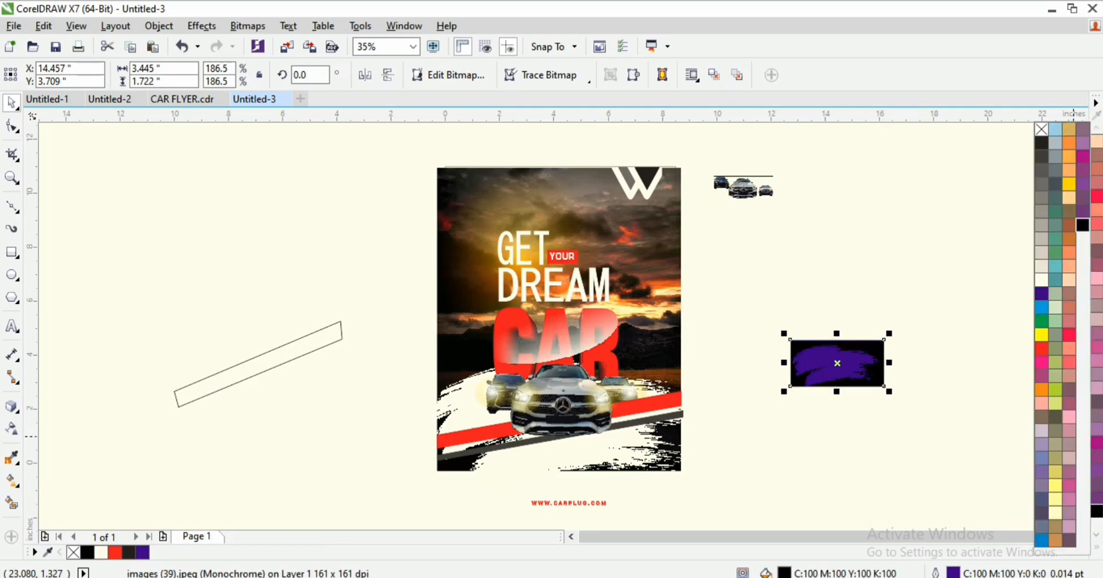
right_click(1082, 225)
right_click(1041, 129)
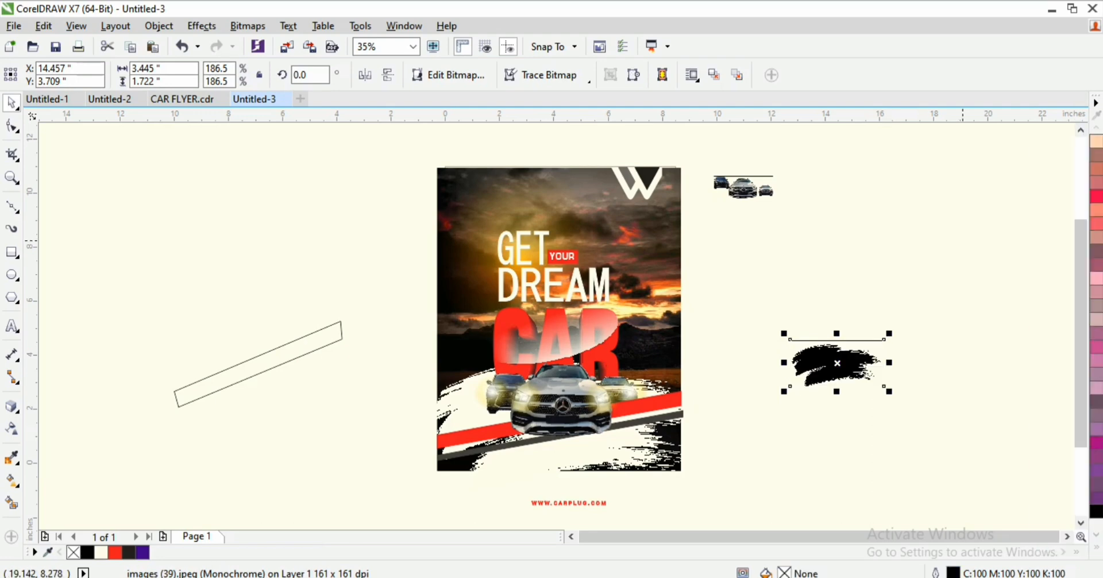
Step: Move the black brush stroke onto the flyer's bottom and enlarge it to about 296%
left_click_drag(839, 366, 827, 409)
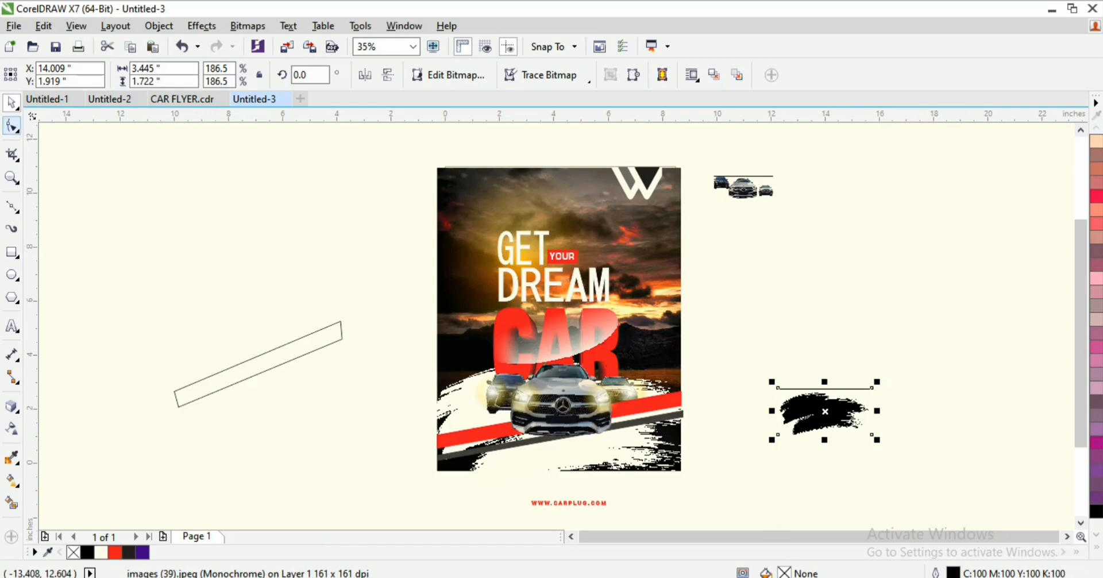
left_click(12, 125)
scroll(769, 393, "up", 2)
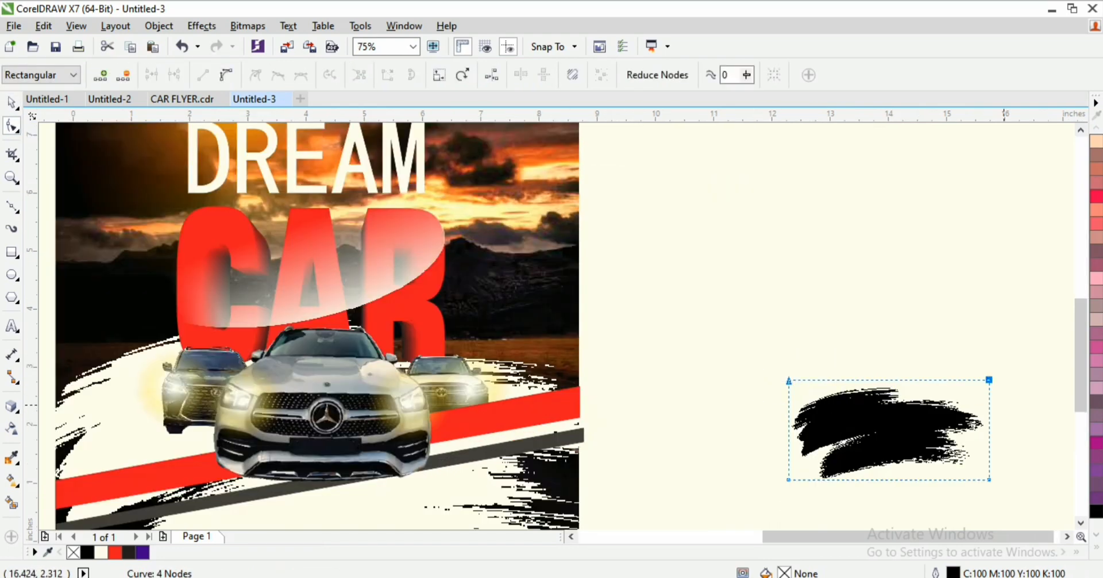
scroll(936, 410, "down", 1)
key("space")
mouse_move(913, 420)
left_mouse_down()
mouse_move(636, 492)
mouse_move(627, 483)
left_mouse_up()
key("F2")
left_click_drag(446, 448, 811, 524)
left_click_drag(705, 210, 722, 202)
left_click_drag(727, 362, 876, 438)
left_click_drag(686, 311, 650, 311)
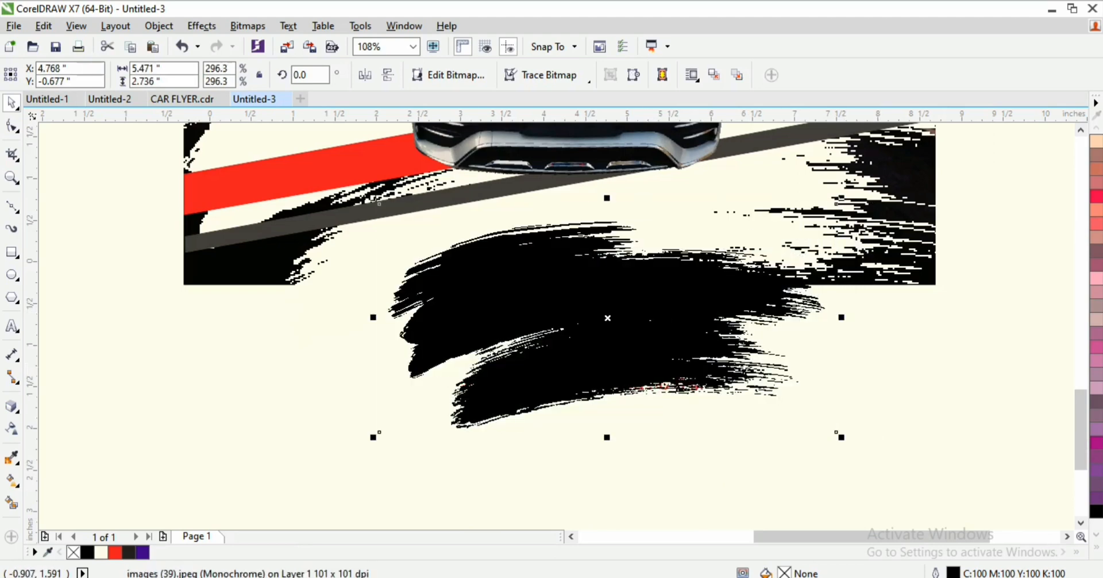
Step: Crop the brush stroke's bottom edge up to the flyer's bottom, revealing the web address
left_click_drag(352, 386, 852, 462)
left_click_drag(837, 425, 840, 297)
key("space")
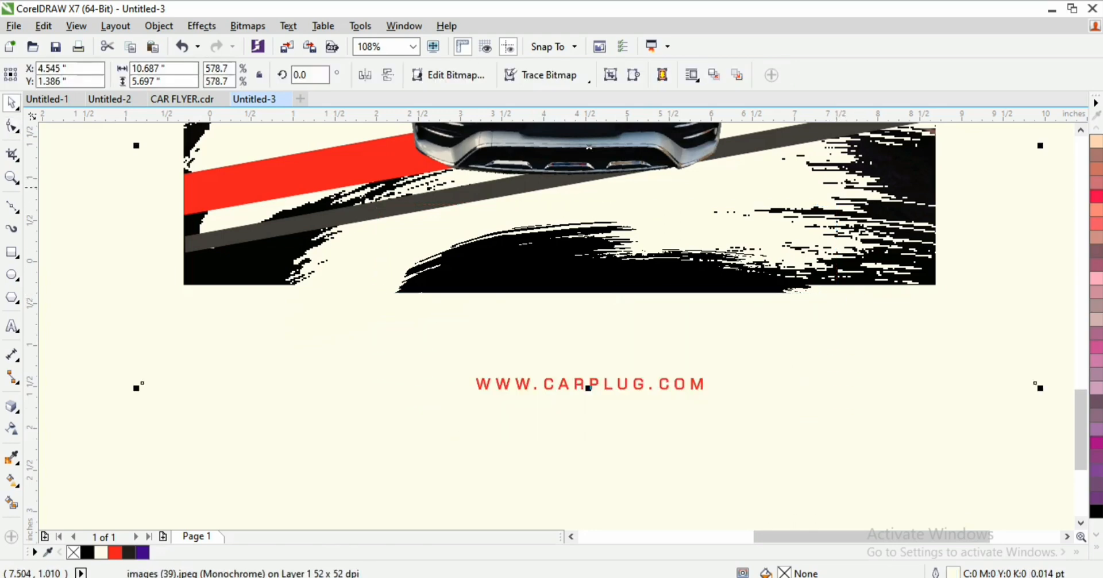
left_click(11, 126)
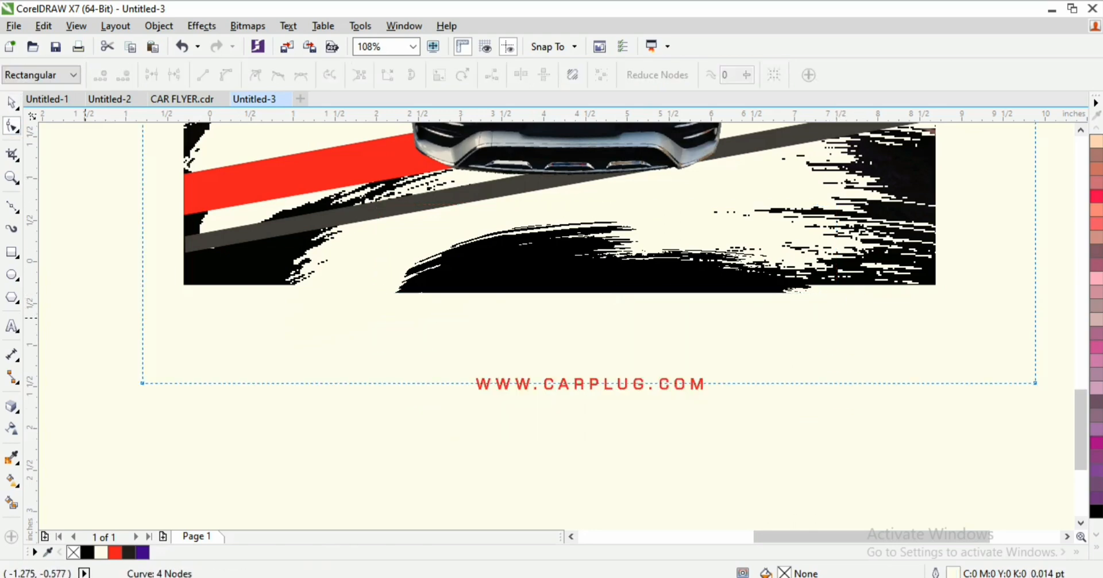
mouse_move(85, 321)
left_mouse_down()
mouse_move(782, 445)
mouse_move(1062, 428)
left_mouse_up()
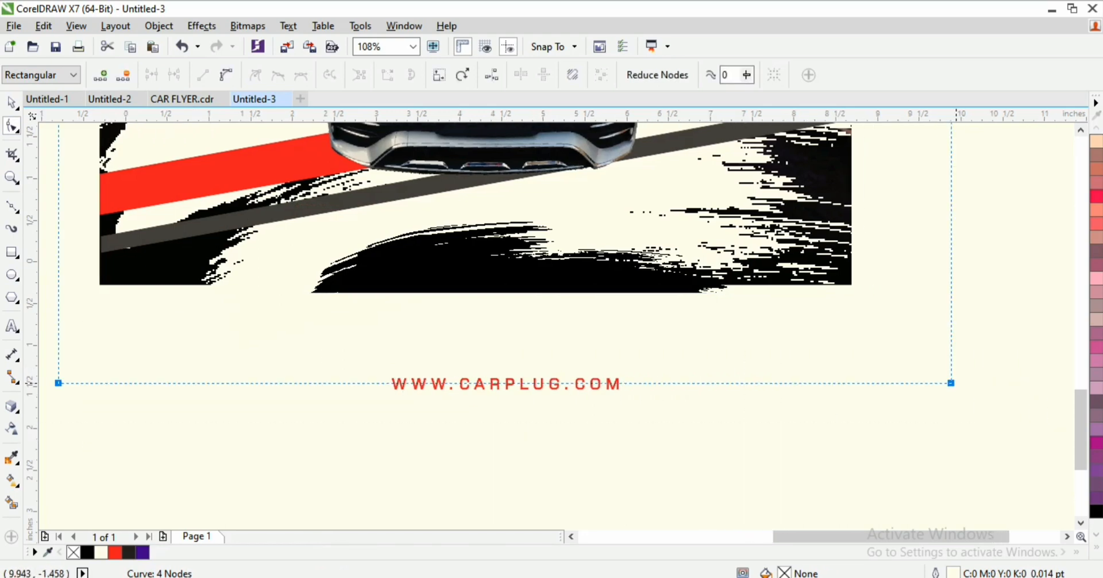
mouse_move(954, 382)
left_mouse_down()
mouse_move(951, 283)
mouse_move(944, 290)
left_mouse_up()
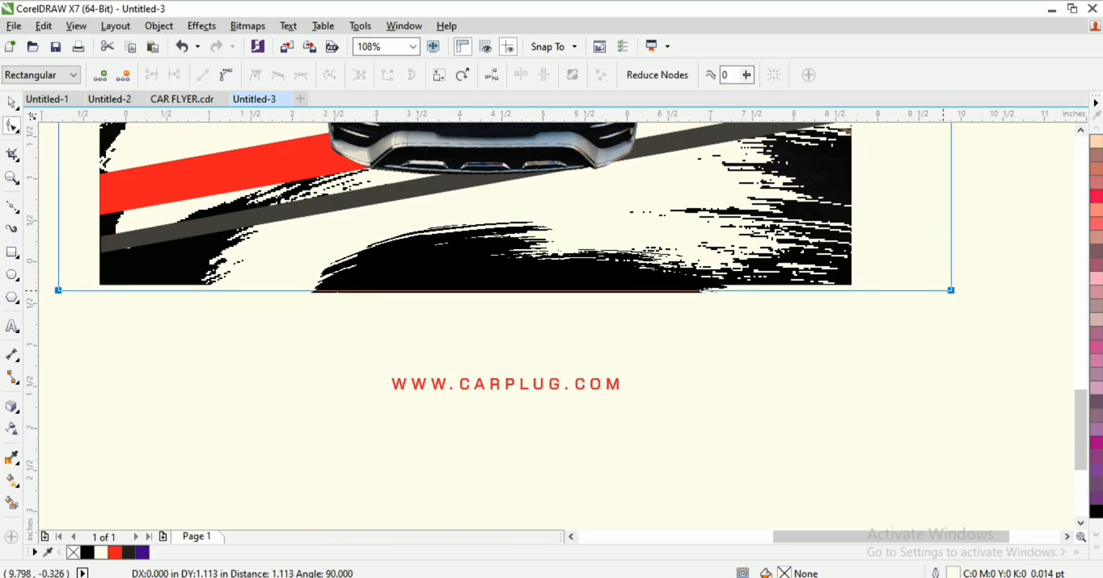
Step: Crop the brush's right side to the photo's edge and select the outline's left nodes
scroll(890, 345, "down", 1)
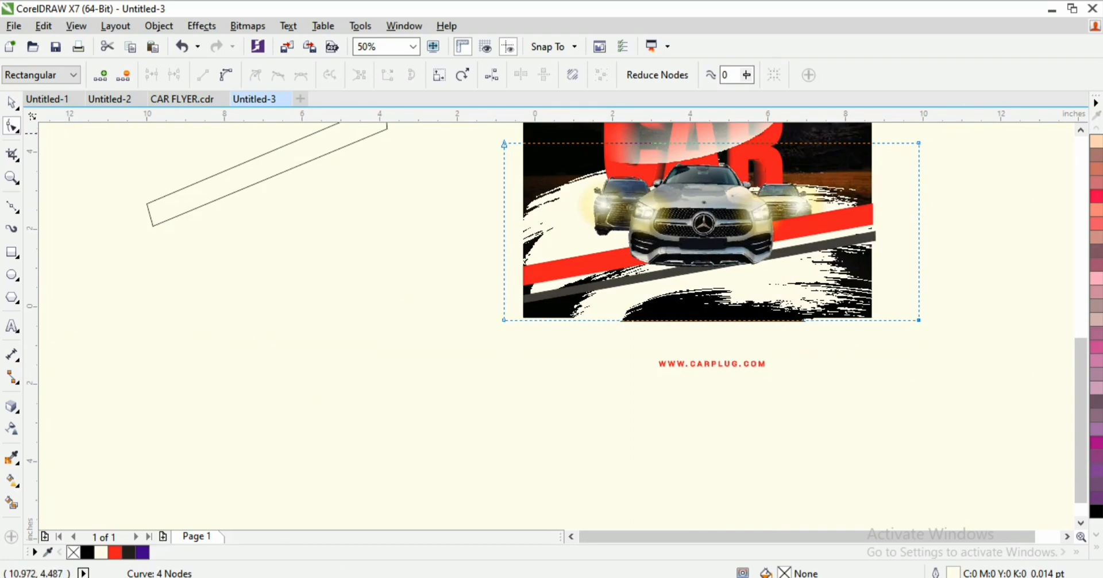
left_click_drag(961, 134, 860, 339)
left_click_drag(918, 320, 873, 318)
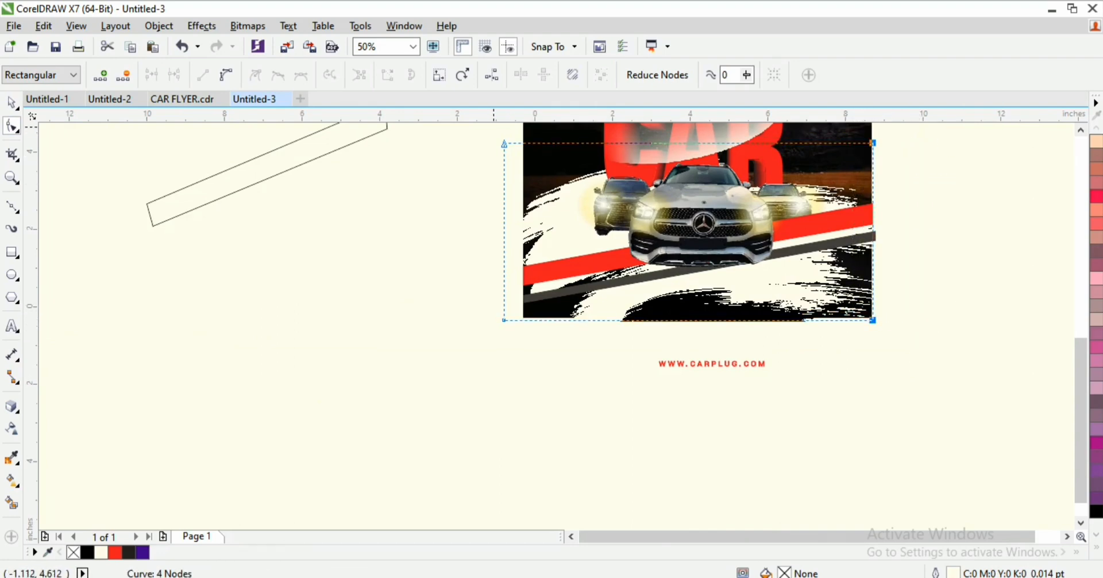
left_click_drag(493, 127, 560, 329)
key("z")
left_click_drag(443, 226, 927, 390)
key("space")
left_click(646, 460)
left_click_drag(611, 461, 602, 352)
key("z")
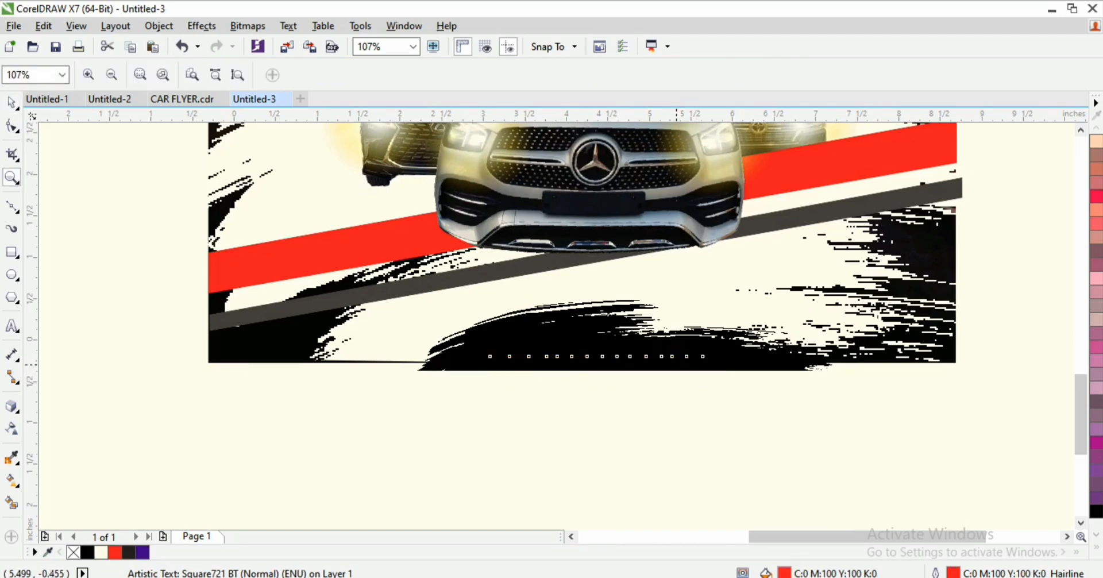
key("space")
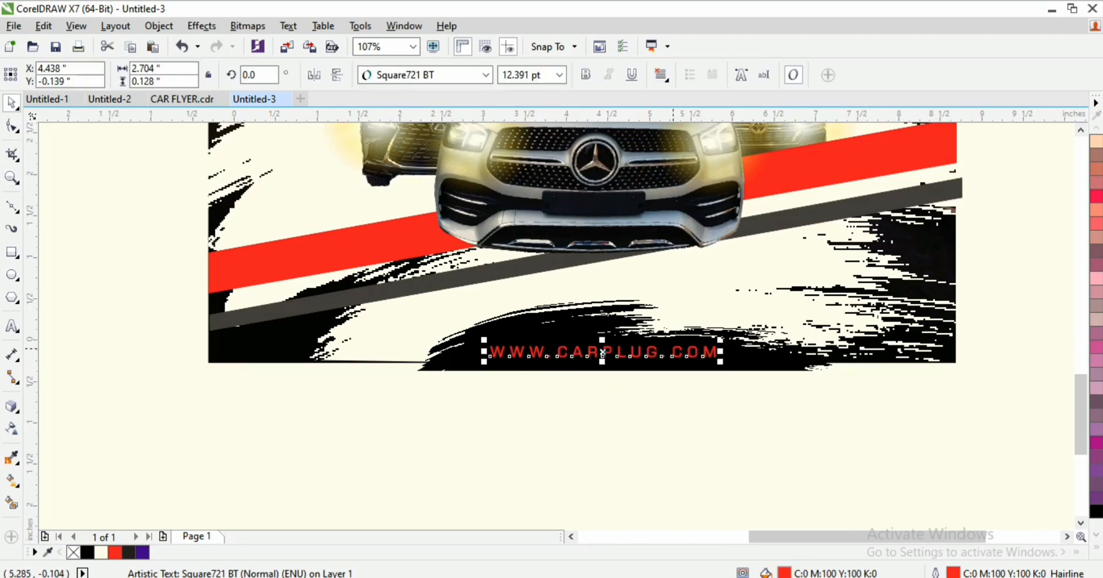
left_click(721, 336)
left_click(683, 350)
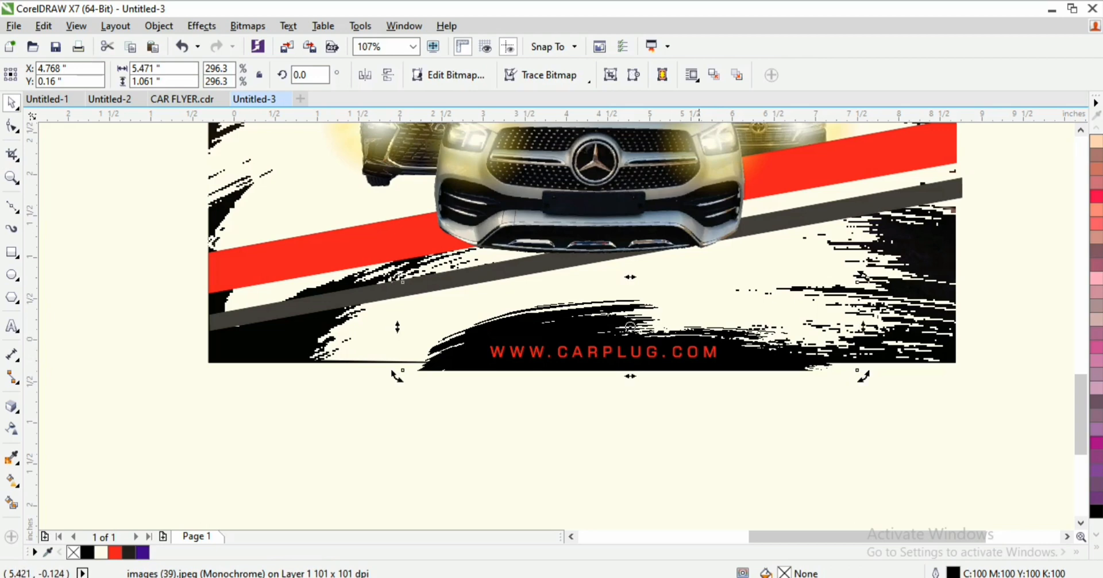
left_click(706, 363)
left_click(717, 356)
left_click(630, 326)
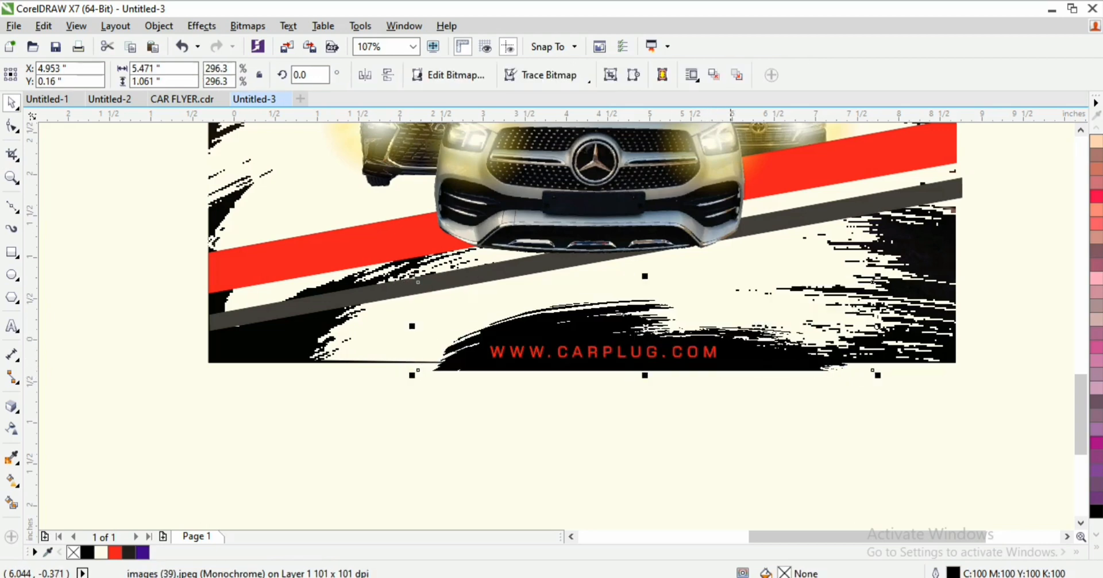
left_click(603, 356)
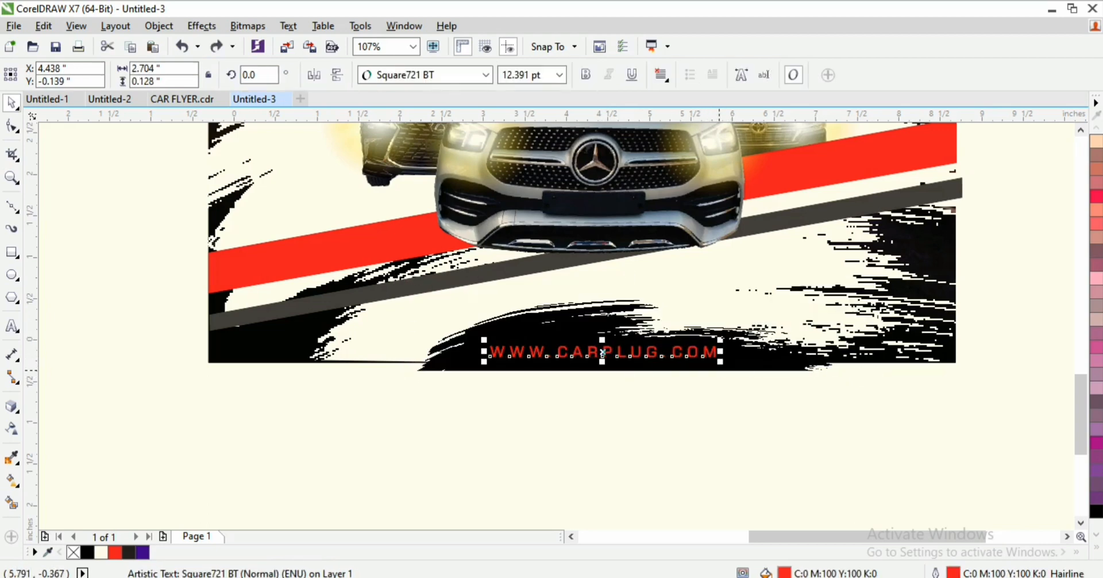
left_click_drag(722, 363, 732, 364)
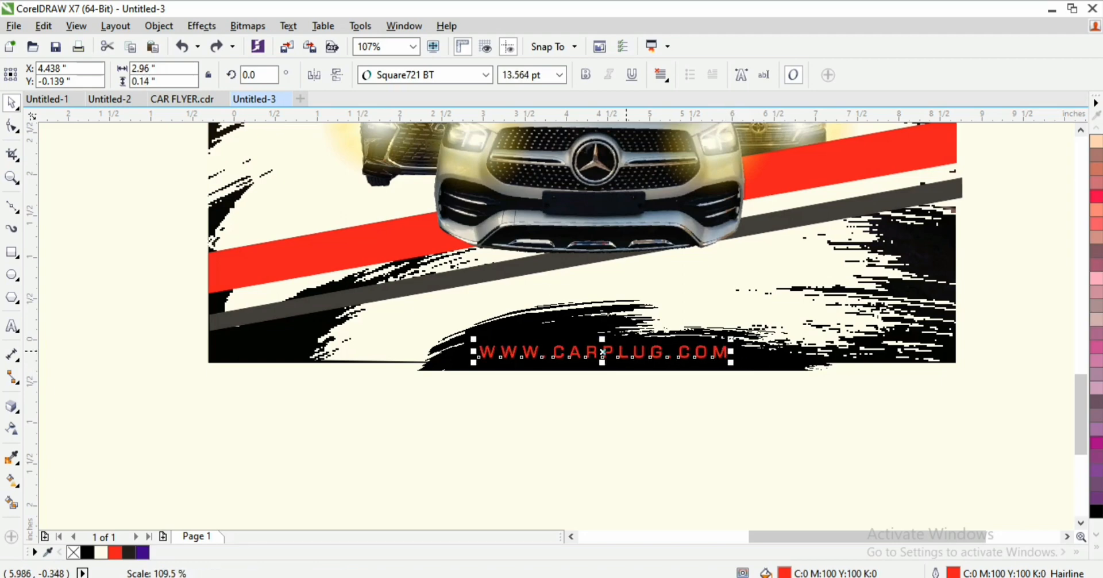
left_click_drag(606, 350, 603, 346)
Step: Delete the stray slanted rectangle outline and the small car thumbnail beside the page
key("z")
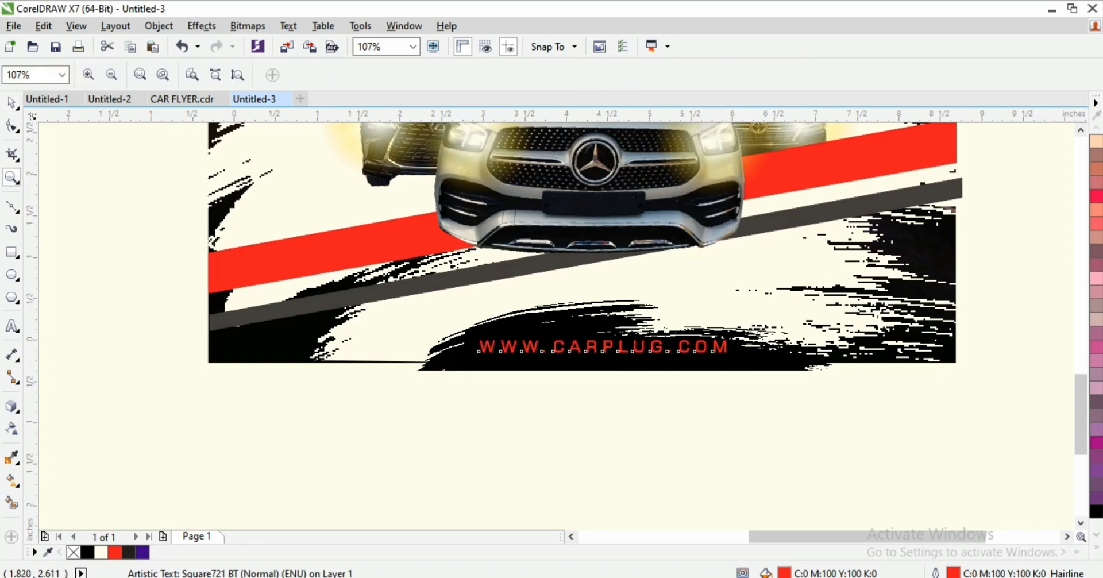
left_click(237, 75)
key("space")
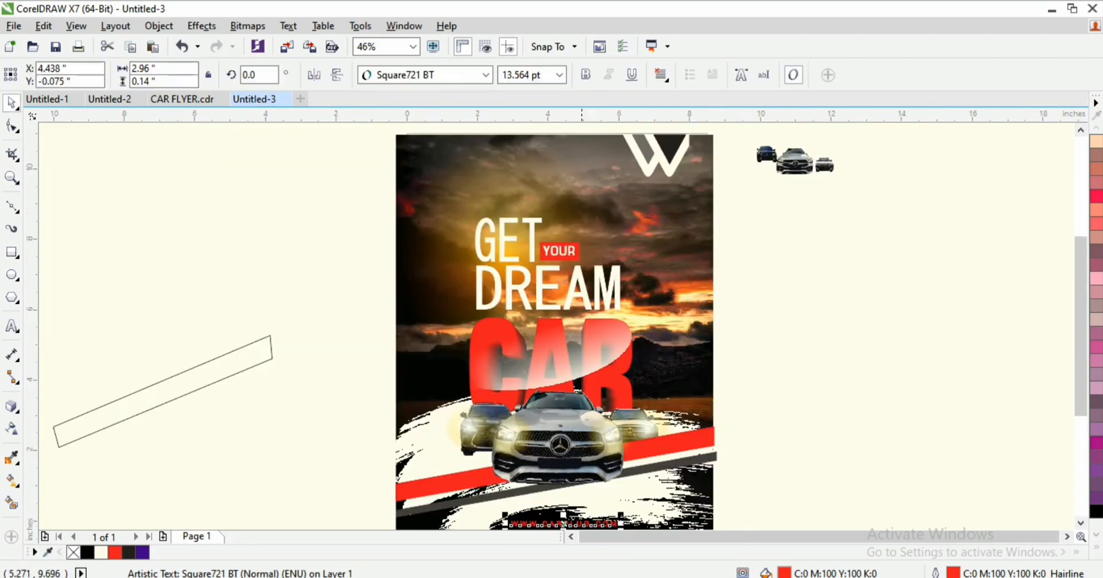
left_click(233, 373)
key("Delete")
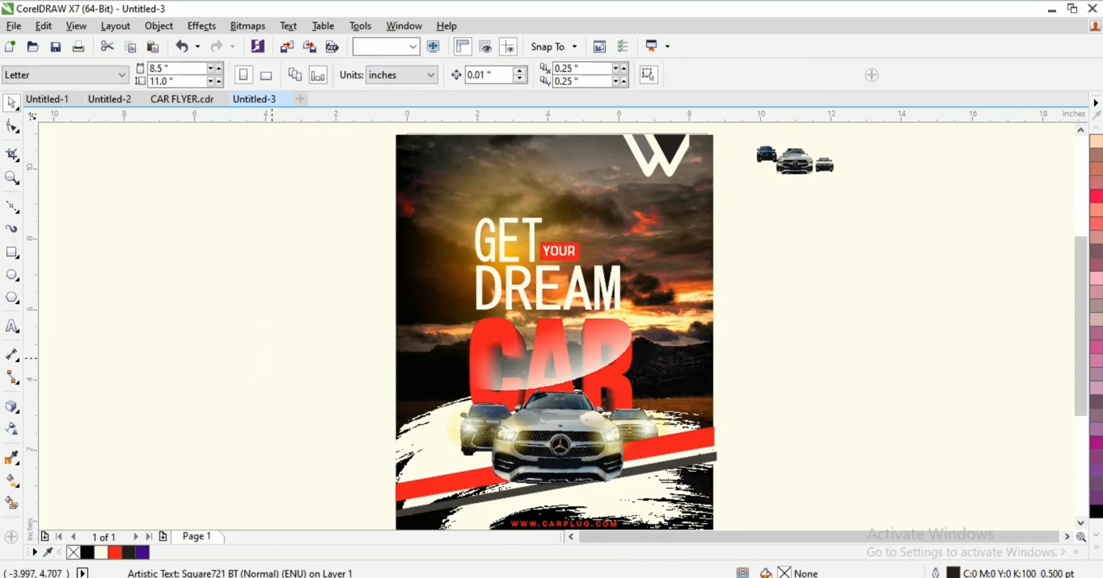
left_click_drag(856, 136, 715, 197)
key("Delete")
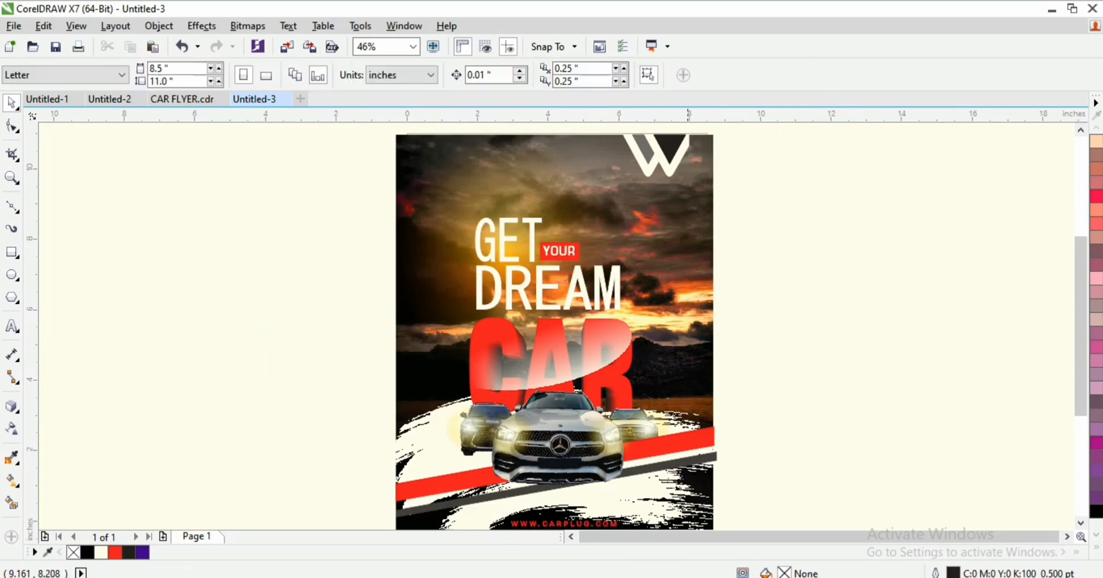
Step: Check the flyer twice in Full-Screen Preview
key("z")
key("space")
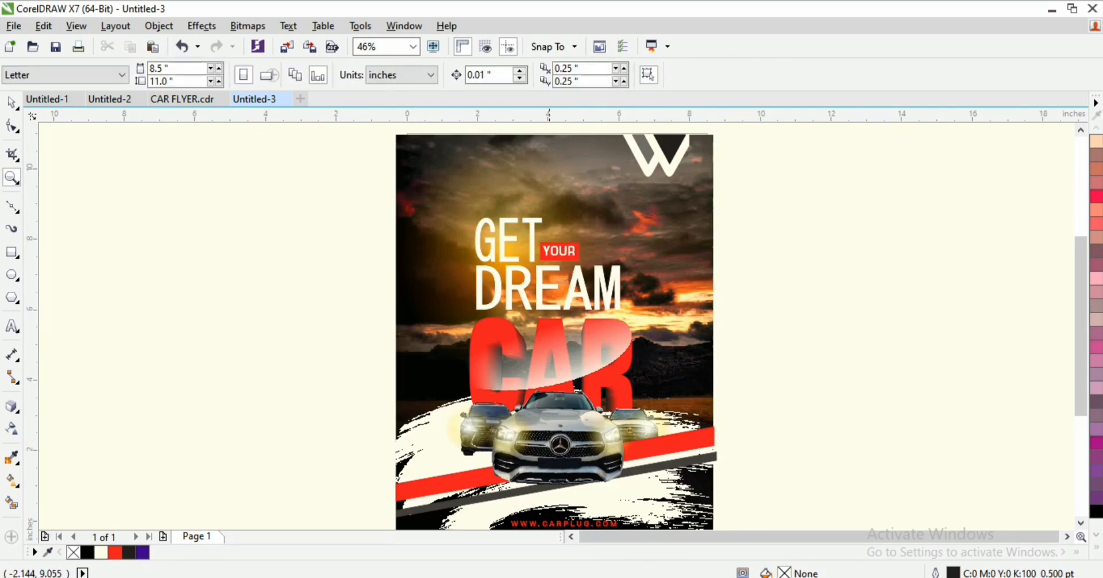
right_click(787, 241)
left_click(795, 250)
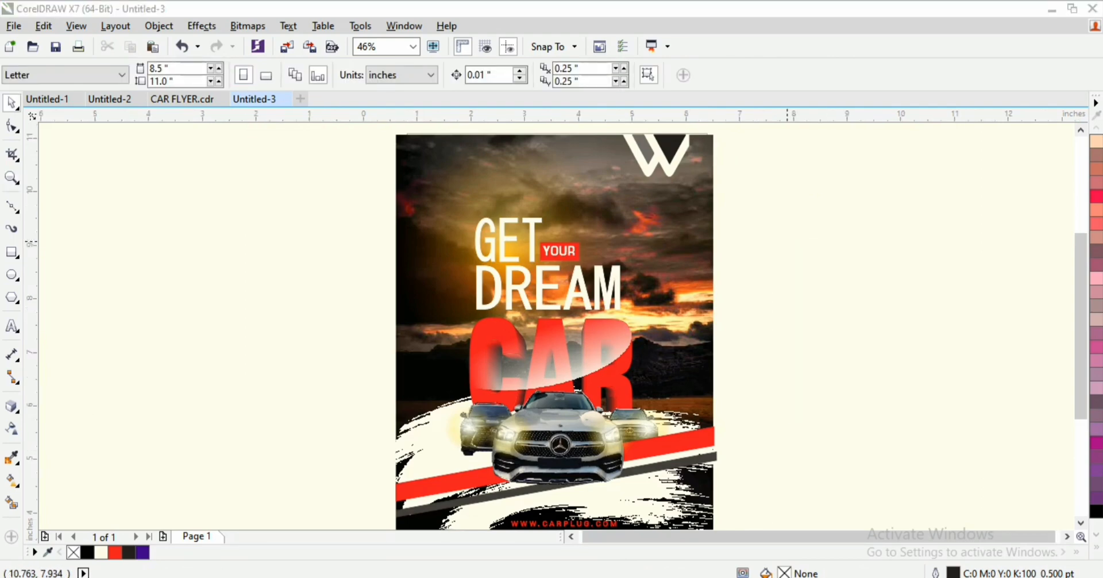
key("Escape")
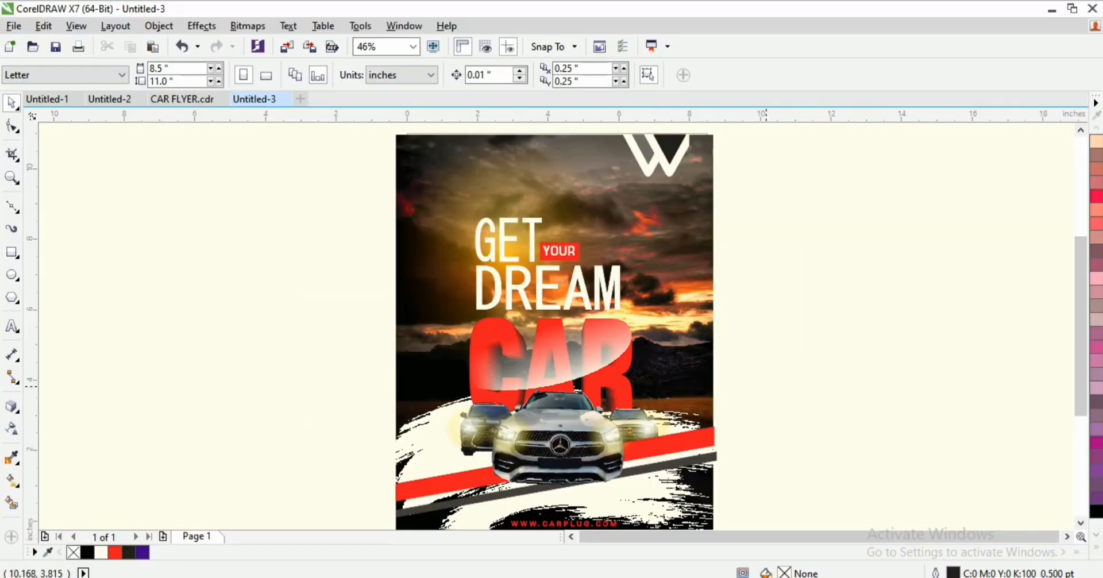
right_click(813, 220)
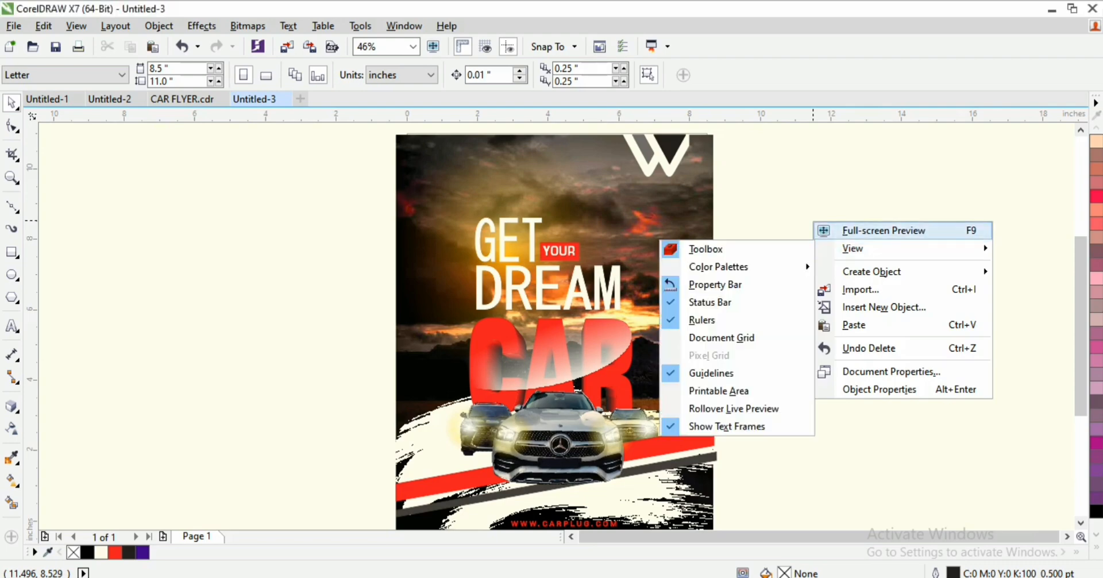
left_click(852, 231)
key("Escape")
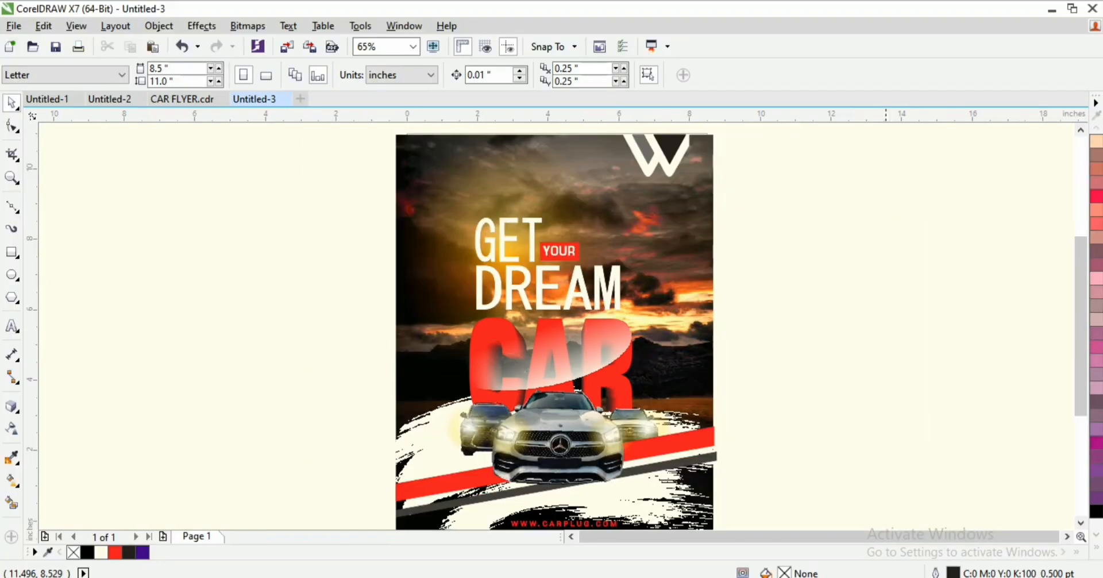
Step: Enlarge the cars and stripes at the flyer bottom and shift them down slightly
left_click_drag(1080, 275, 1080, 290)
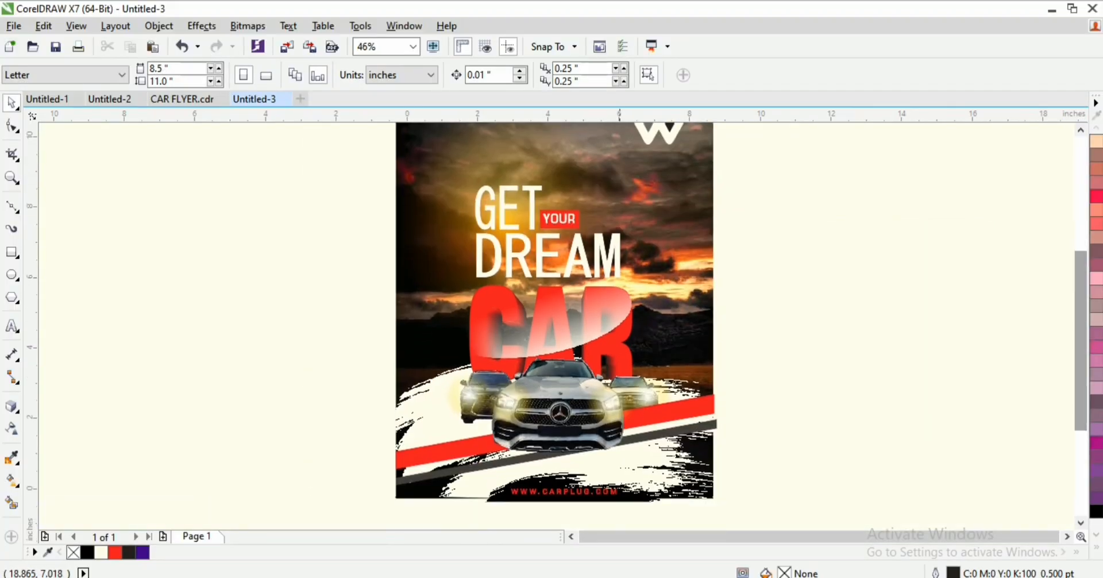
left_click_drag(795, 333, 385, 478)
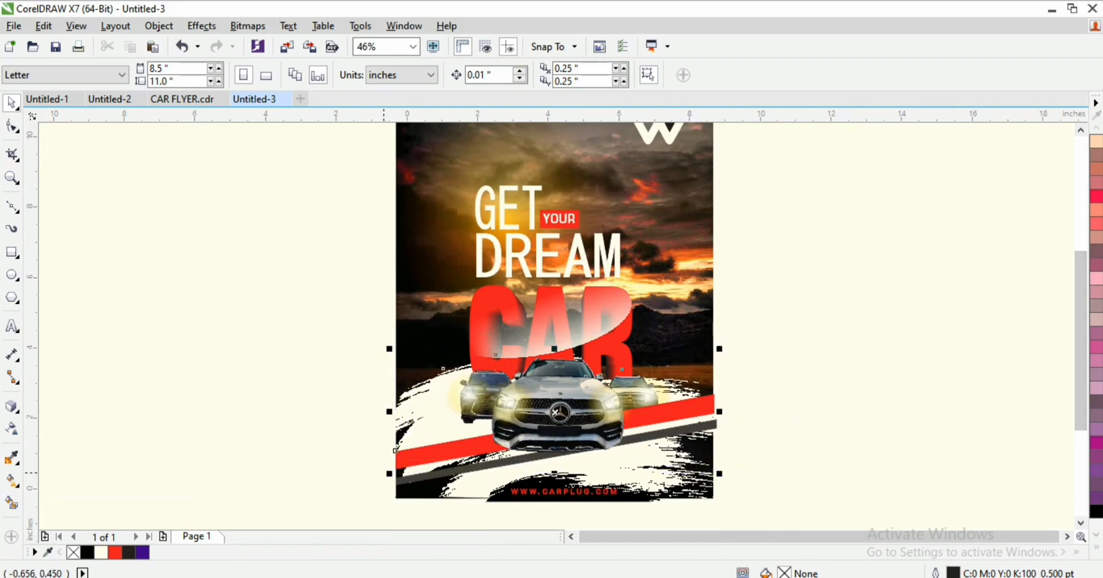
left_click_drag(791, 321, 455, 467)
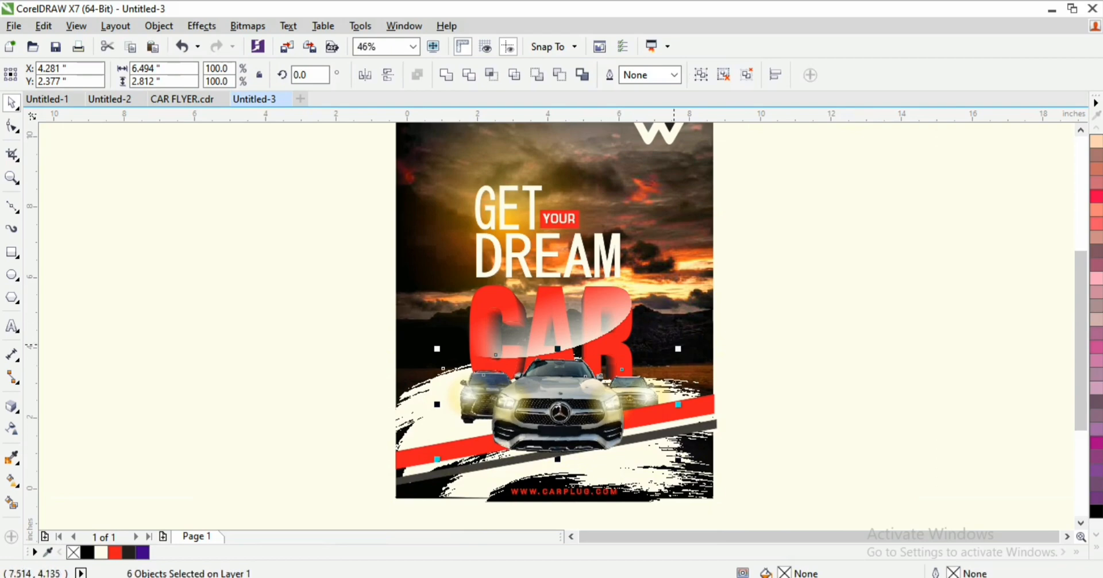
left_click_drag(678, 349, 695, 342)
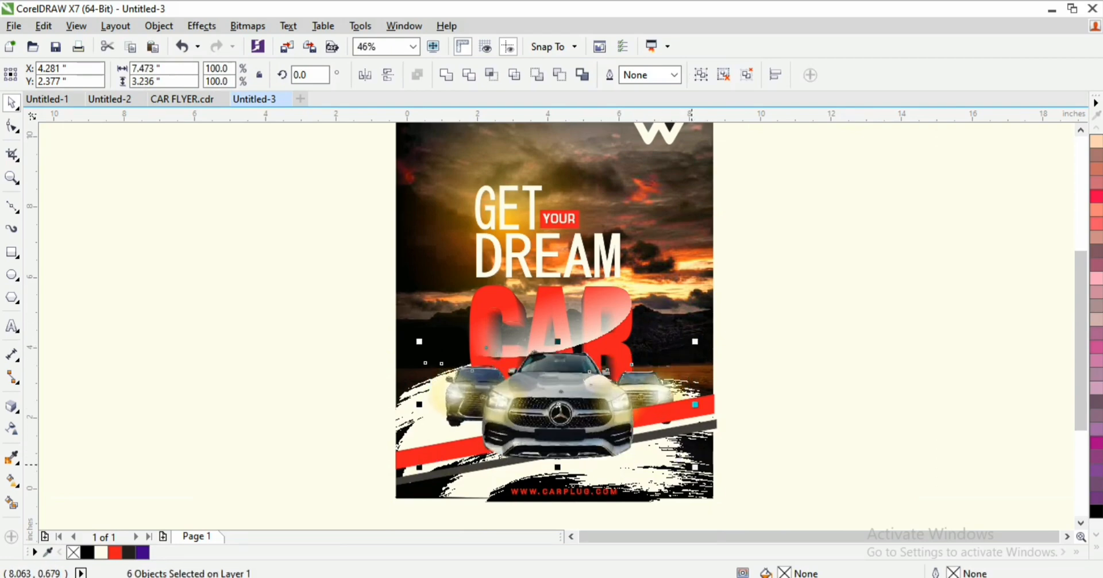
left_click_drag(692, 463, 705, 455)
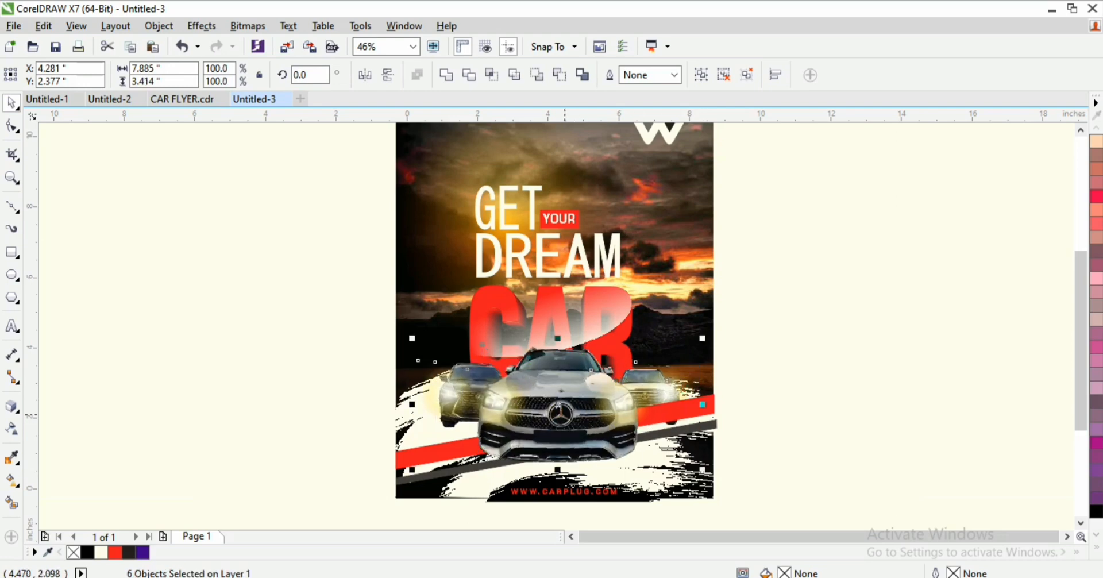
left_click_drag(565, 414, 565, 421)
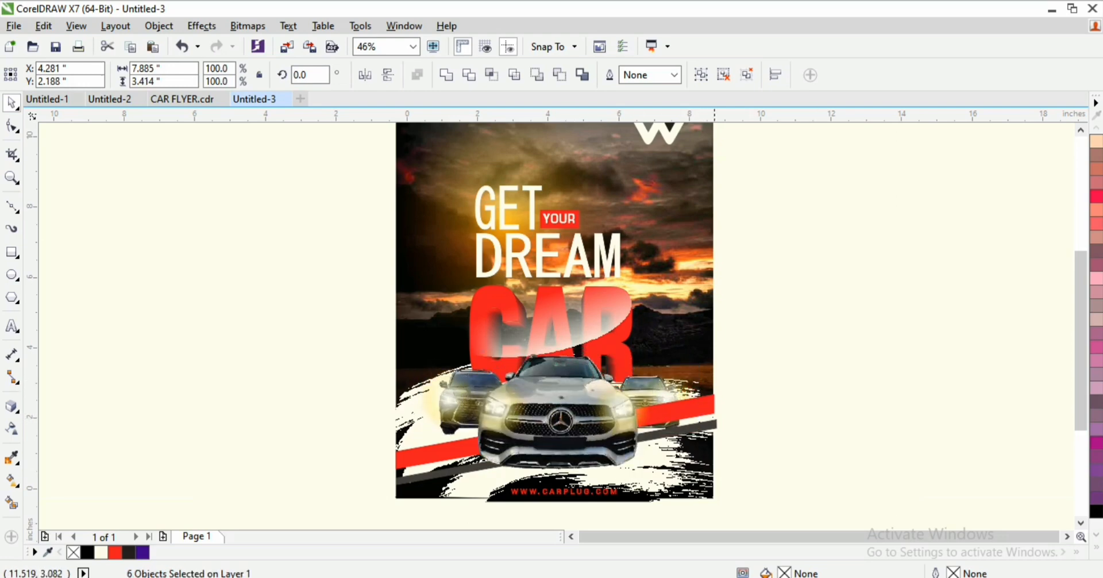
left_click(803, 380)
Step: Bring the right car above the stripe, then the main car and glow above it
left_click(696, 416)
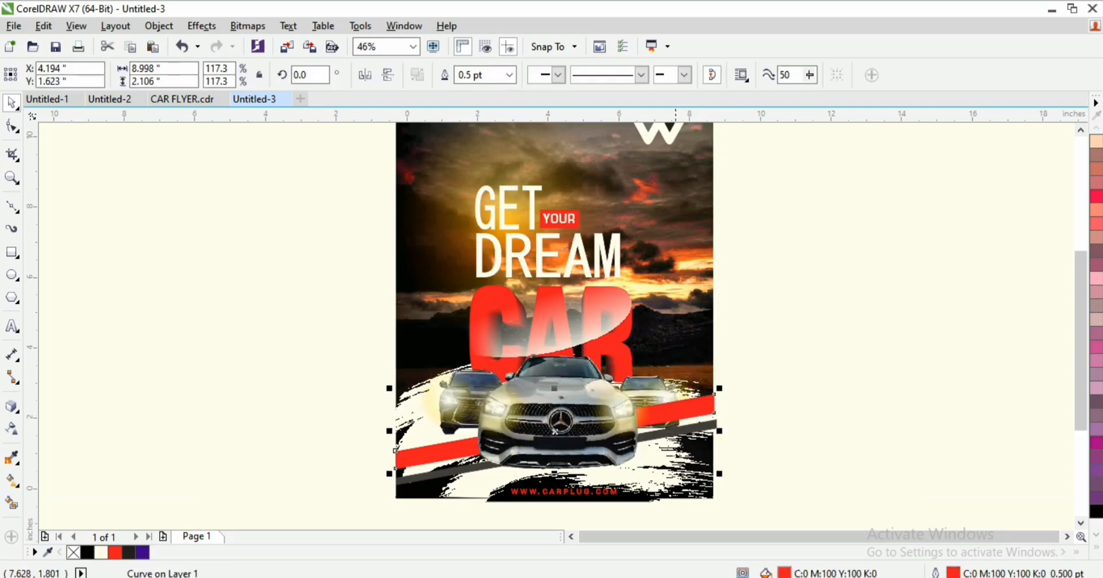
scroll(791, 392, "down", 1)
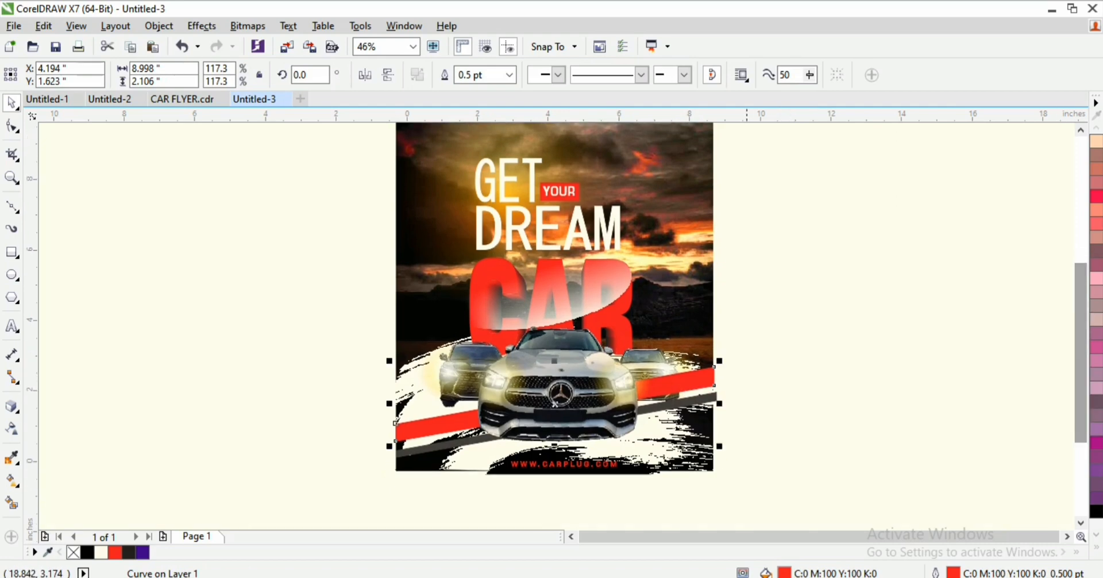
left_click_drag(770, 308, 576, 446)
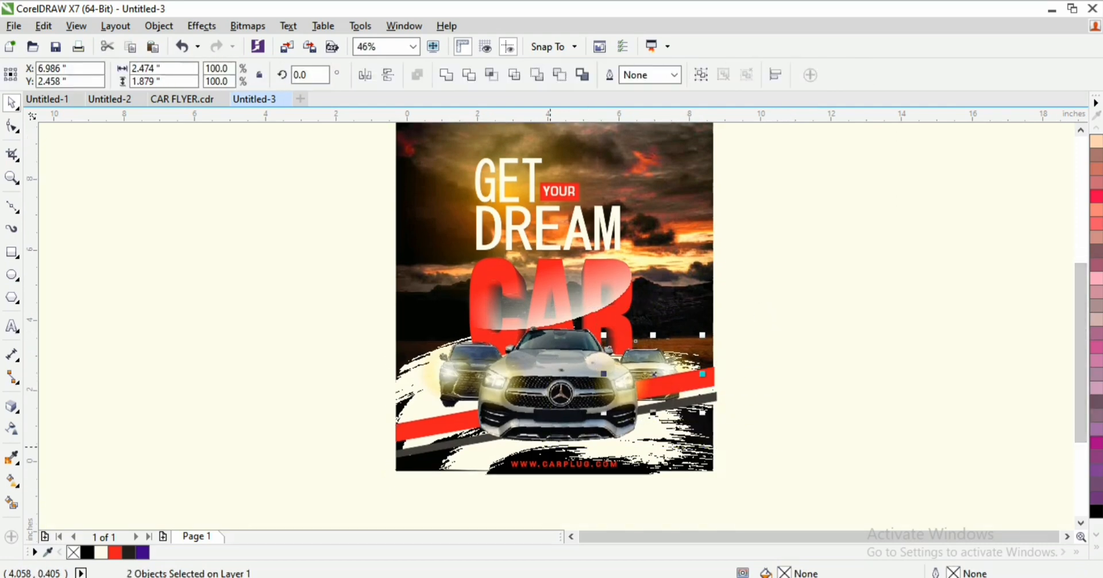
key("shift+Page_Up")
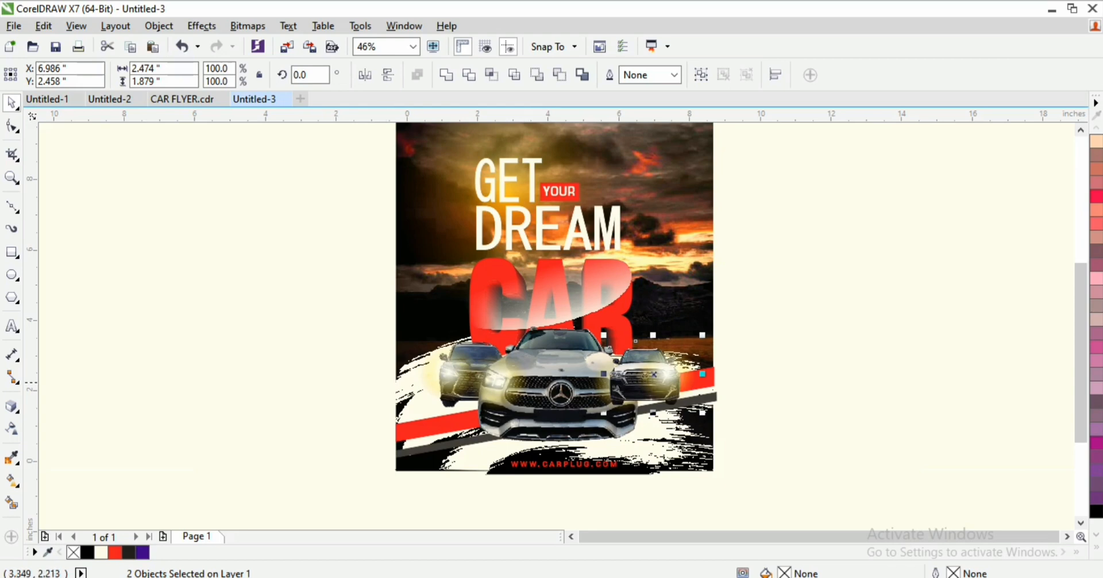
left_click(498, 381)
left_click(566, 426, "shift")
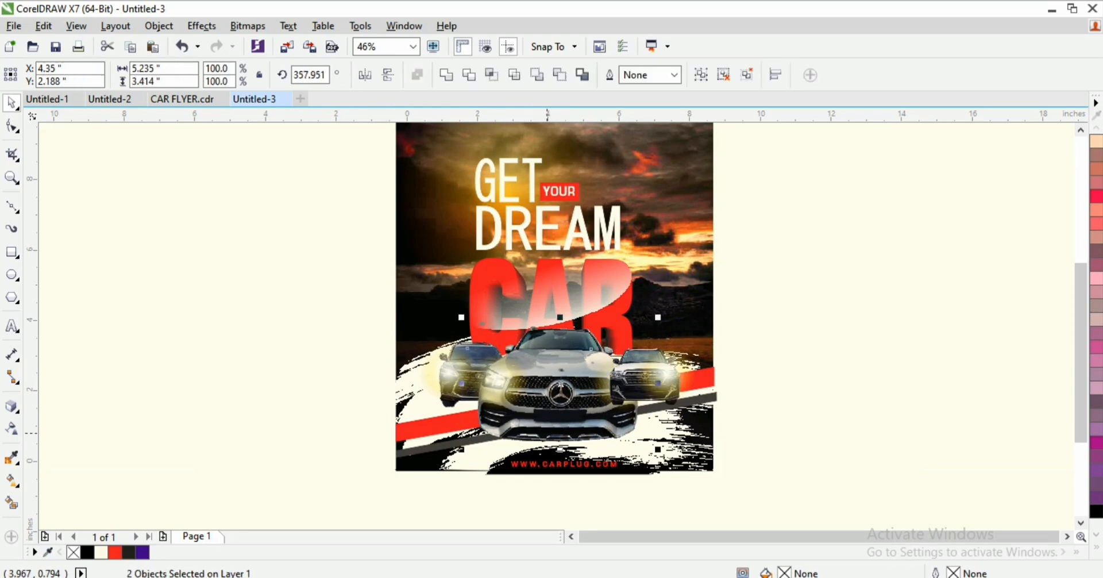
key("shift+Page_Up")
key("Escape")
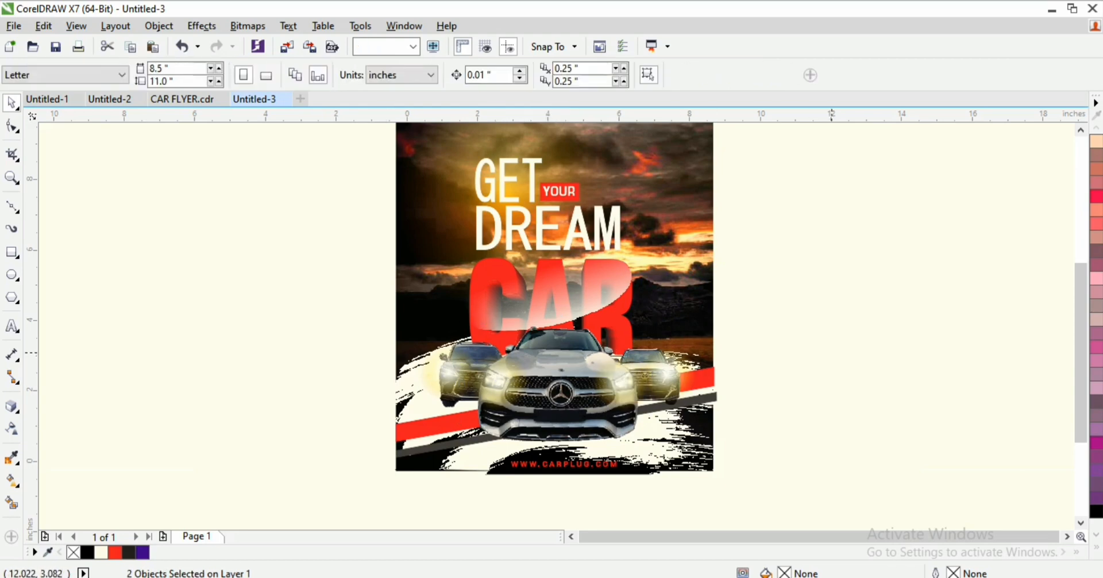
Step: Review the flyer in Full-Screen Preview
key("z")
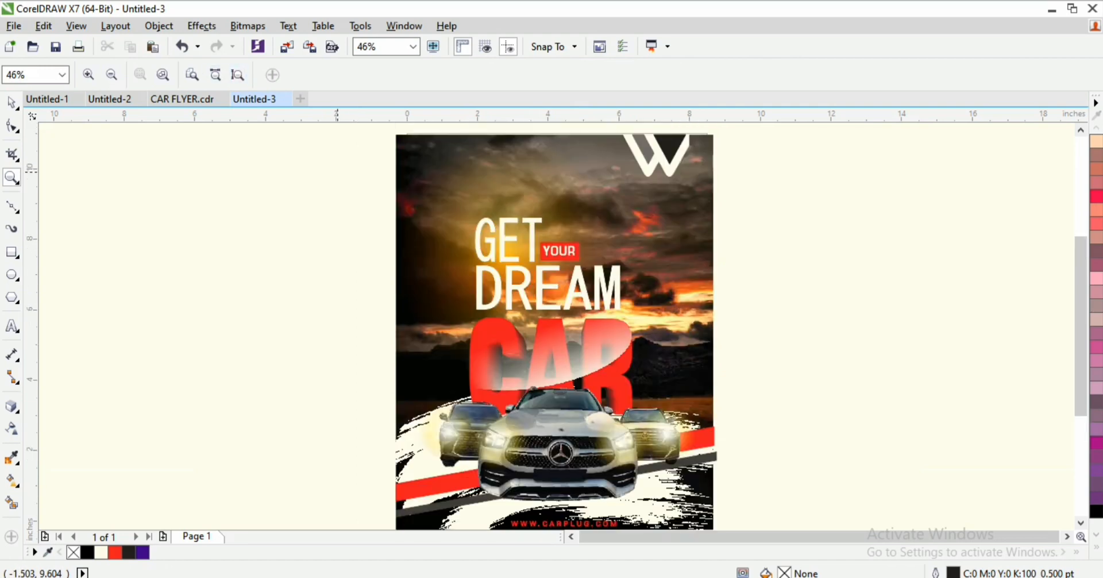
key("space")
right_click(291, 196)
left_click(356, 205)
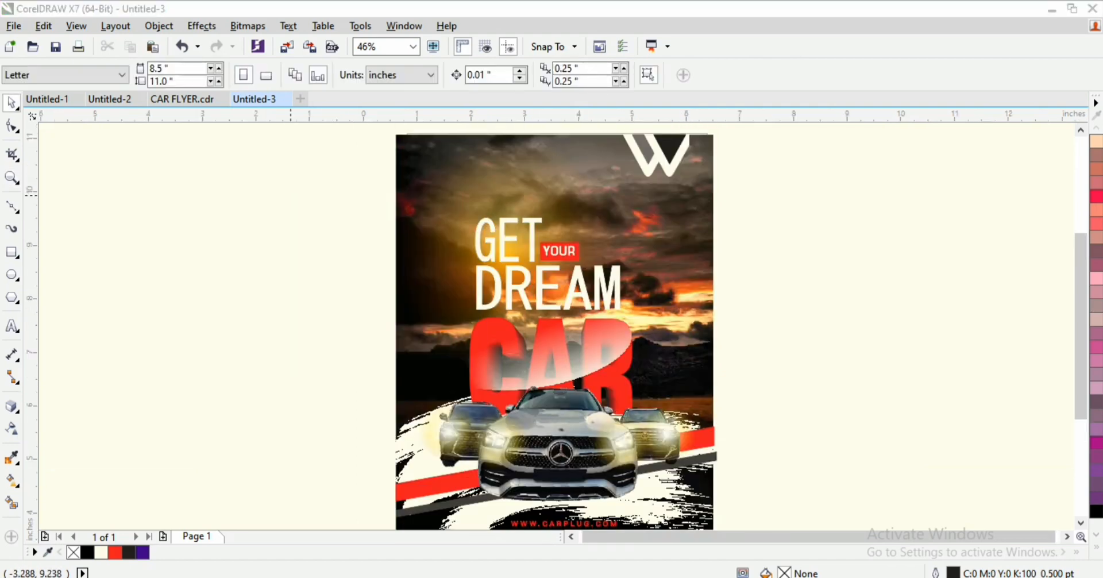
key("Escape")
Step: Lower the white brush image's top-right corner node so its top edge slopes down
left_click(417, 485)
left_click(419, 445)
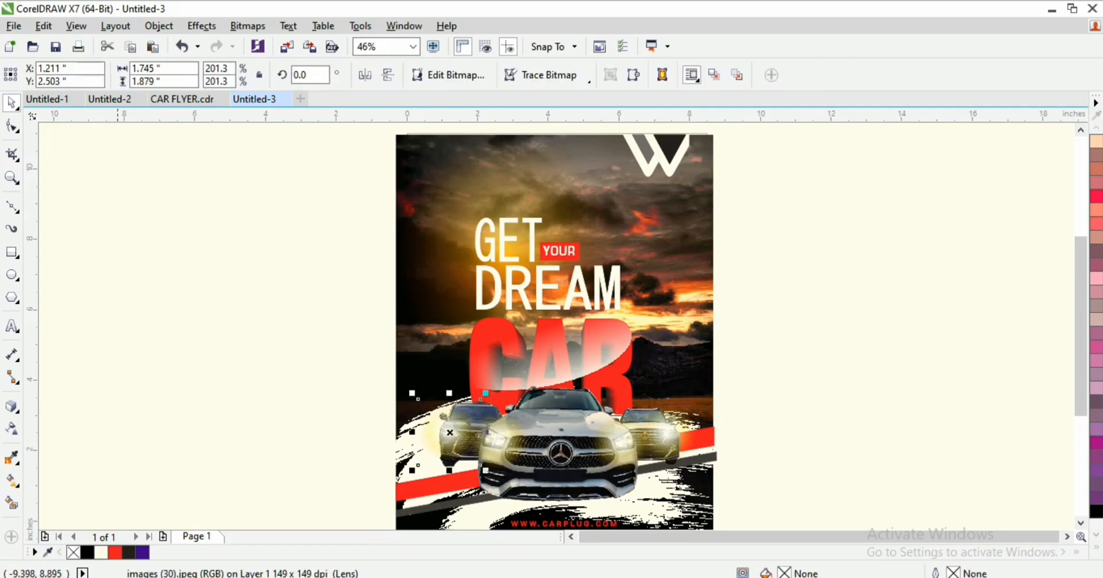
left_click(685, 512)
left_click(11, 126)
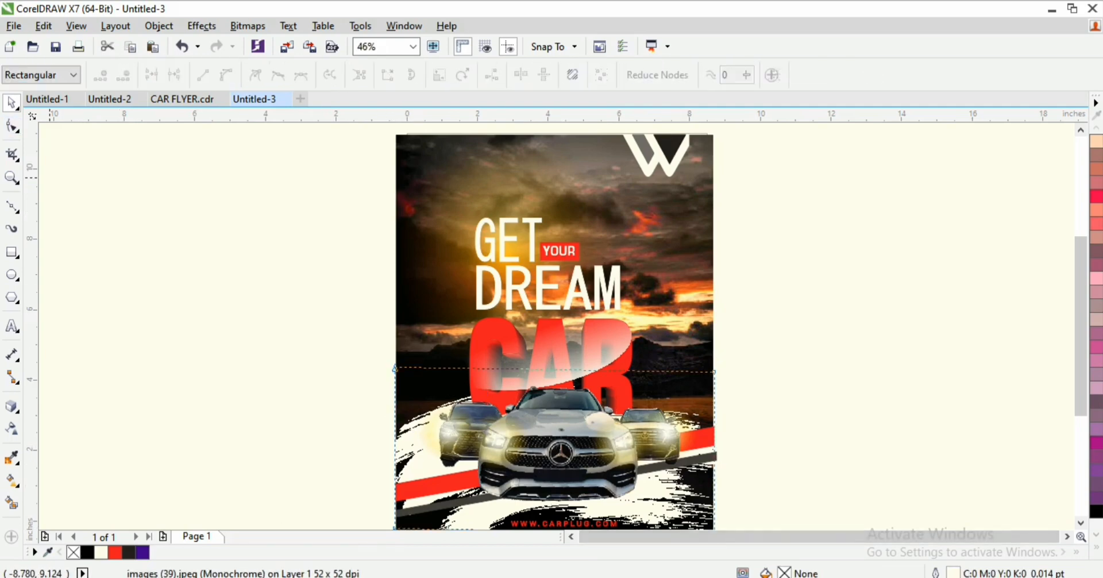
left_click_drag(714, 372, 714, 387)
key("space")
Step: Check the slanted brush edge twice in Full-Screen Preview
right_click(788, 266)
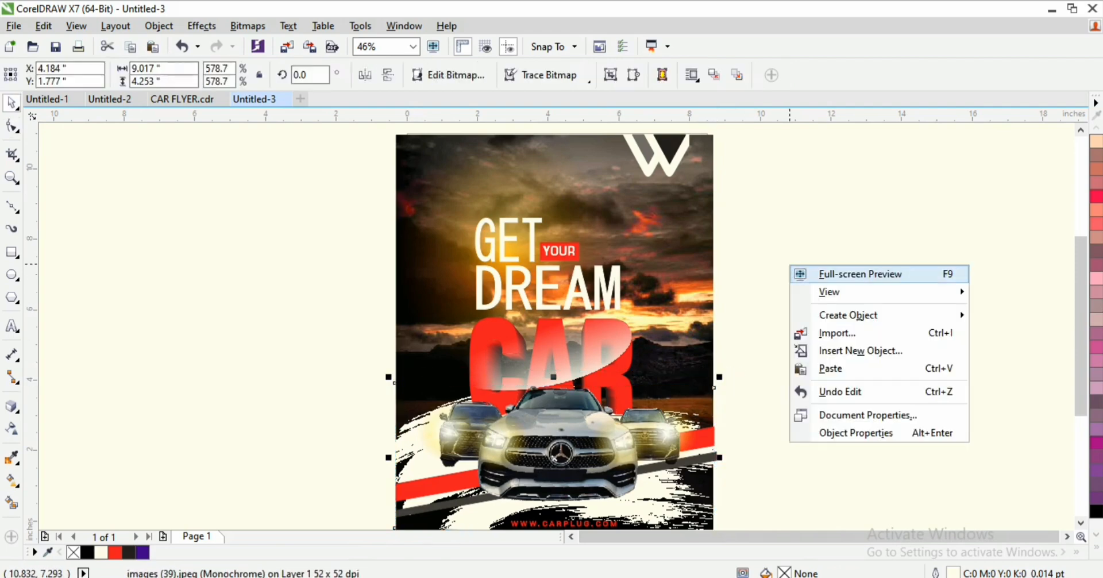
left_click(839, 274)
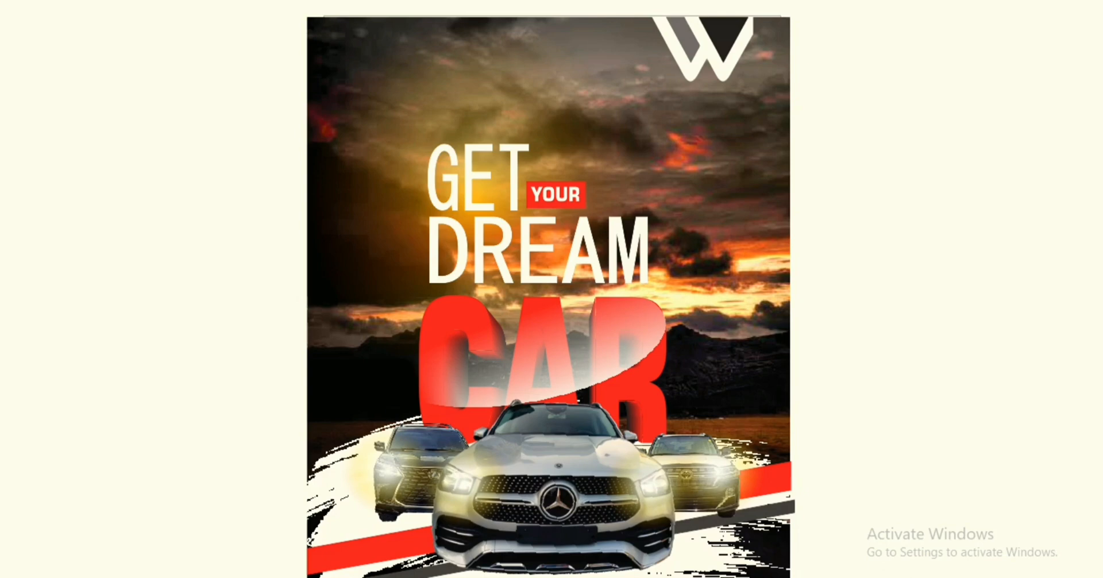
key("Escape")
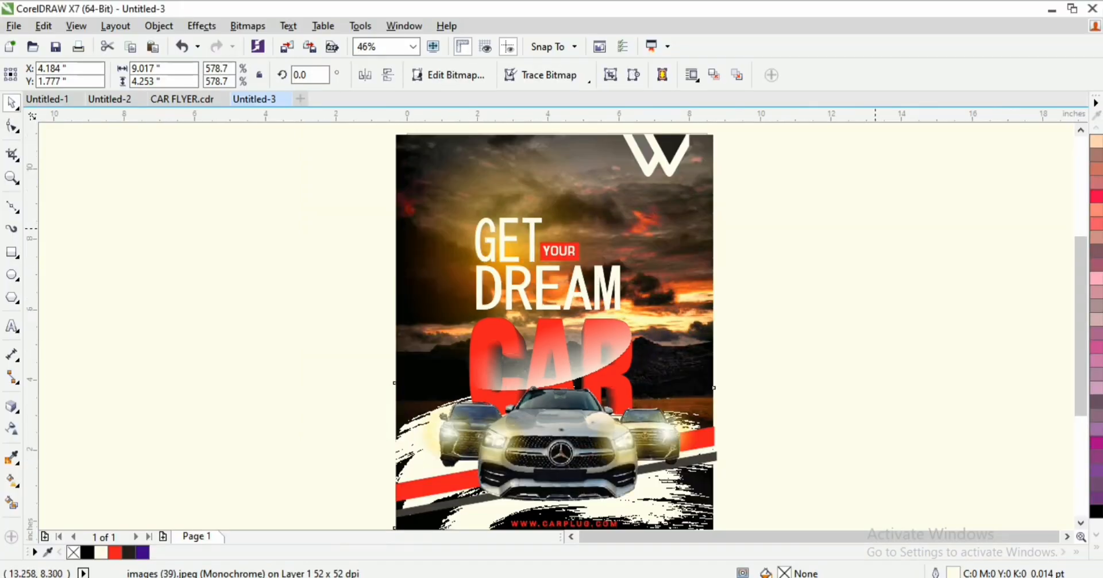
right_click(872, 223)
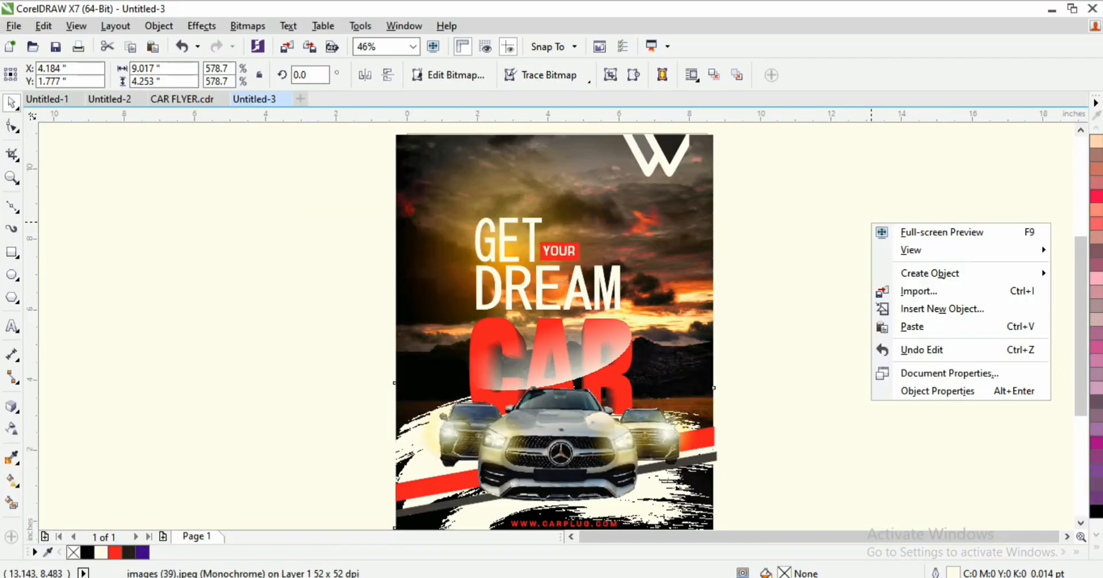
left_click(887, 231)
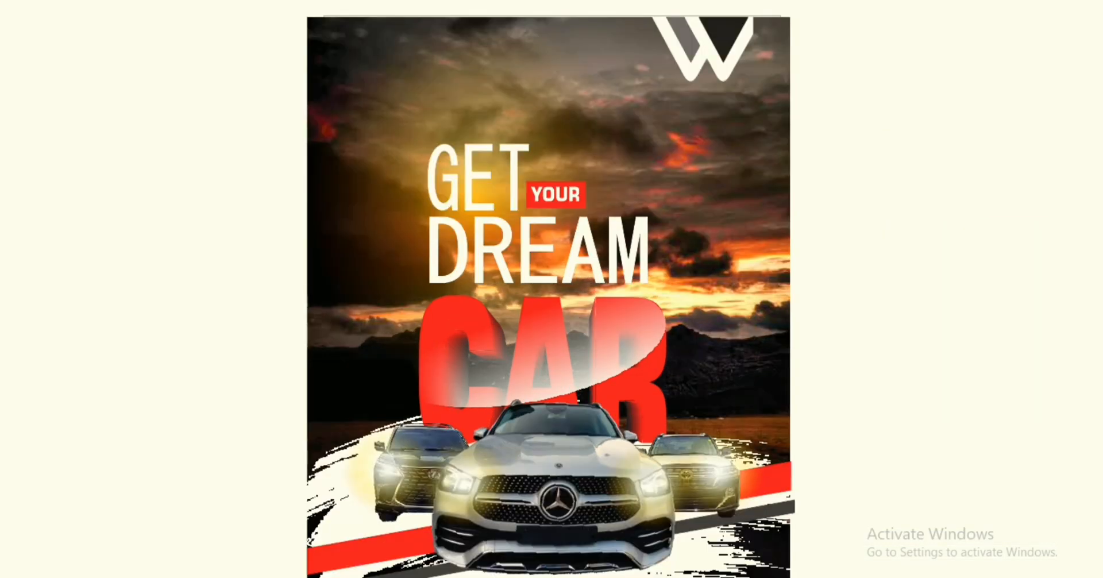
key("Escape")
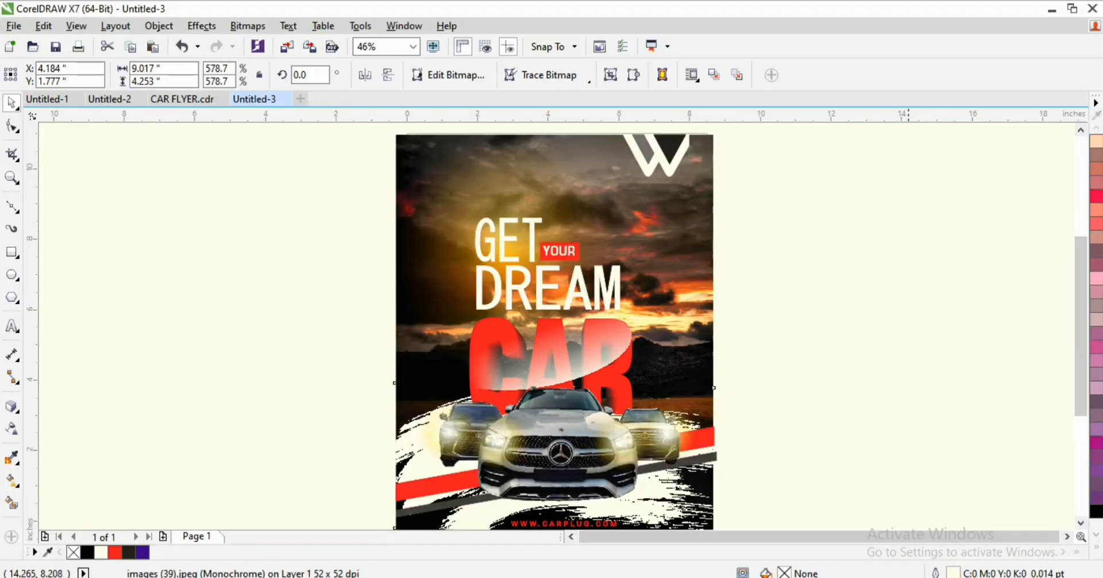
Step: Move the YOUR text and its red box up against GET
scroll(521, 257, "up", 3)
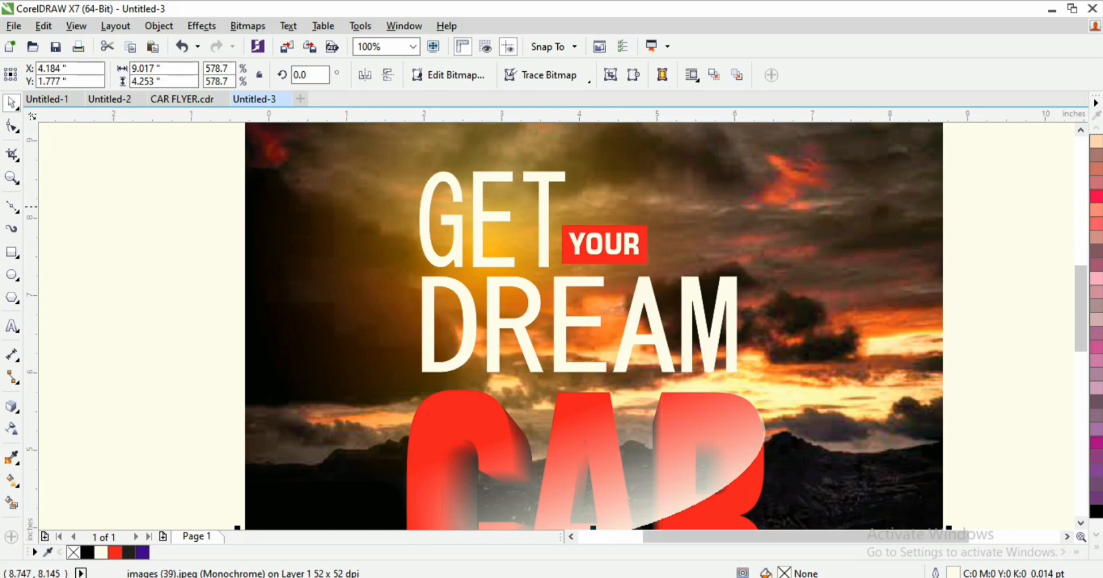
left_click_drag(984, 203, 485, 303)
scroll(570, 247, "up", 1)
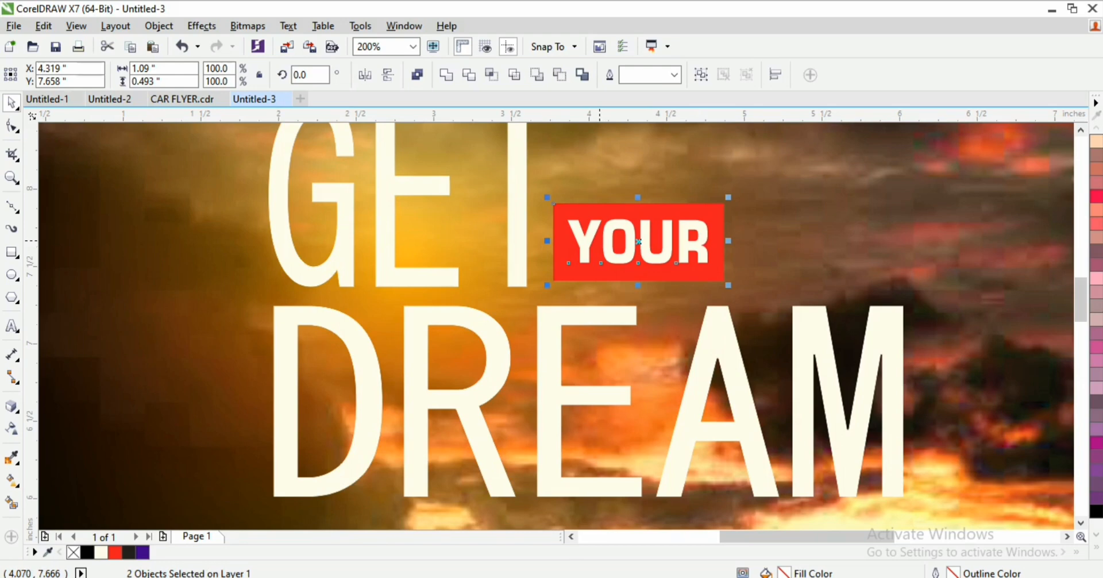
scroll(598, 241, "up", 1)
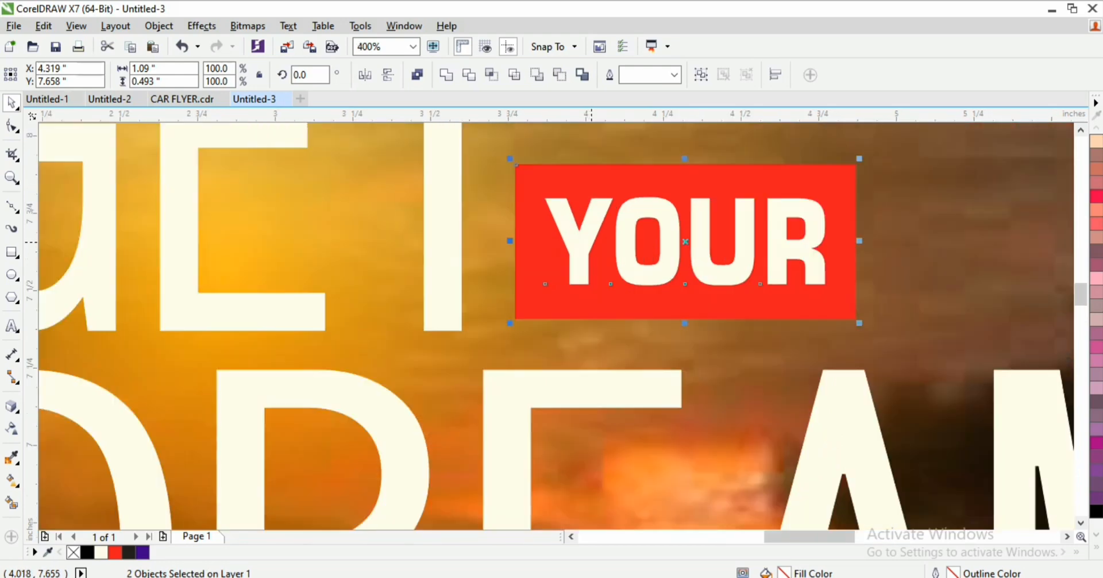
left_click_drag(590, 241, 534, 253)
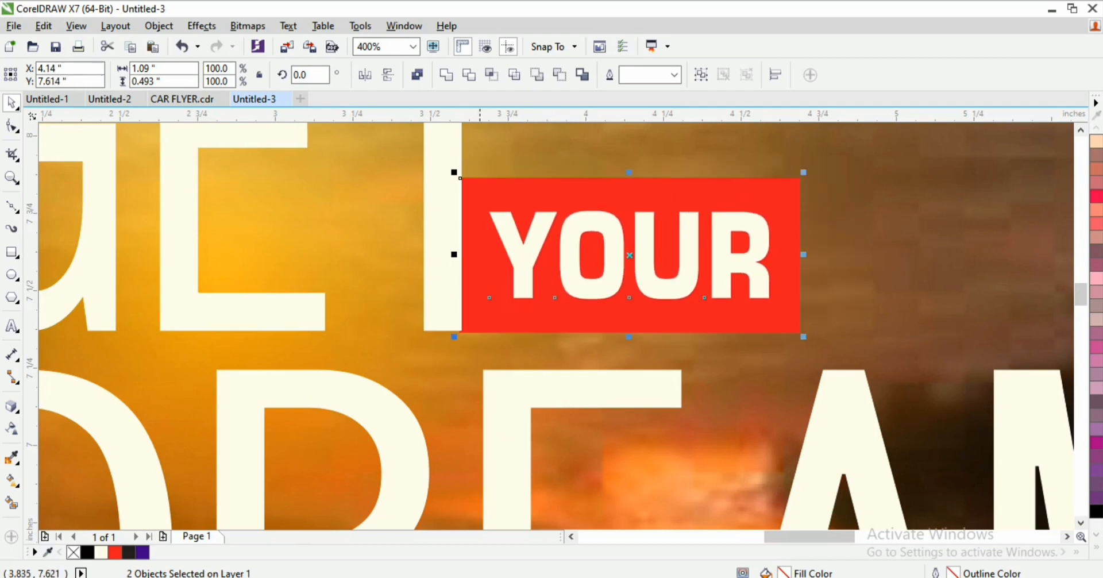
Step: Align the red box's bottom with GET's bottom
key("z")
key("space")
left_click(454, 303, "shift")
key("b")
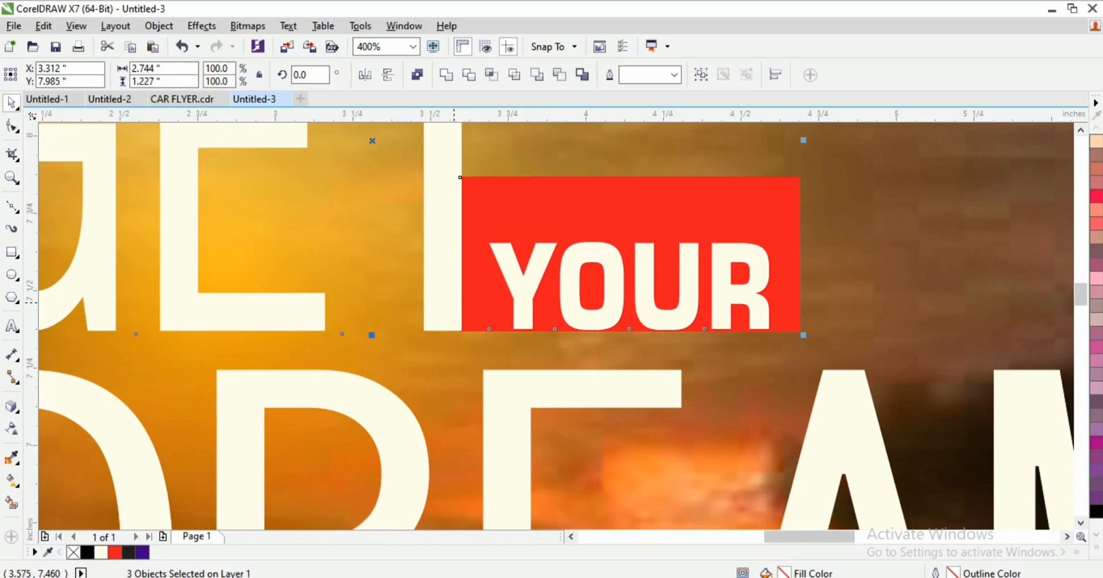
key("z")
key("ctrl+z")
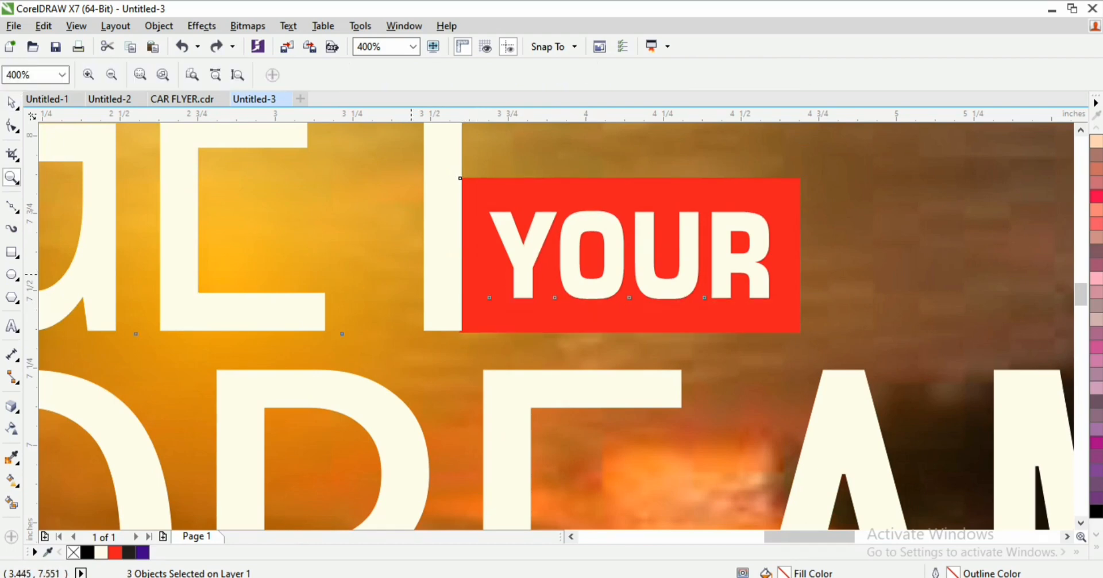
key("space")
left_click(502, 315)
left_click(446, 315, "shift")
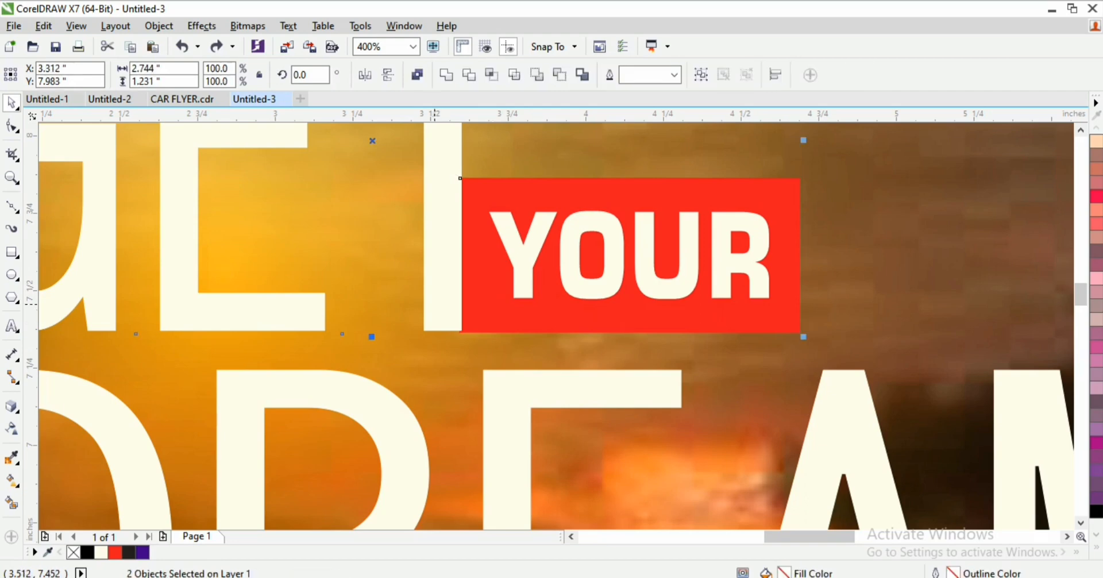
key("b")
Step: Centre YOUR vertically within its red box
left_click(527, 266)
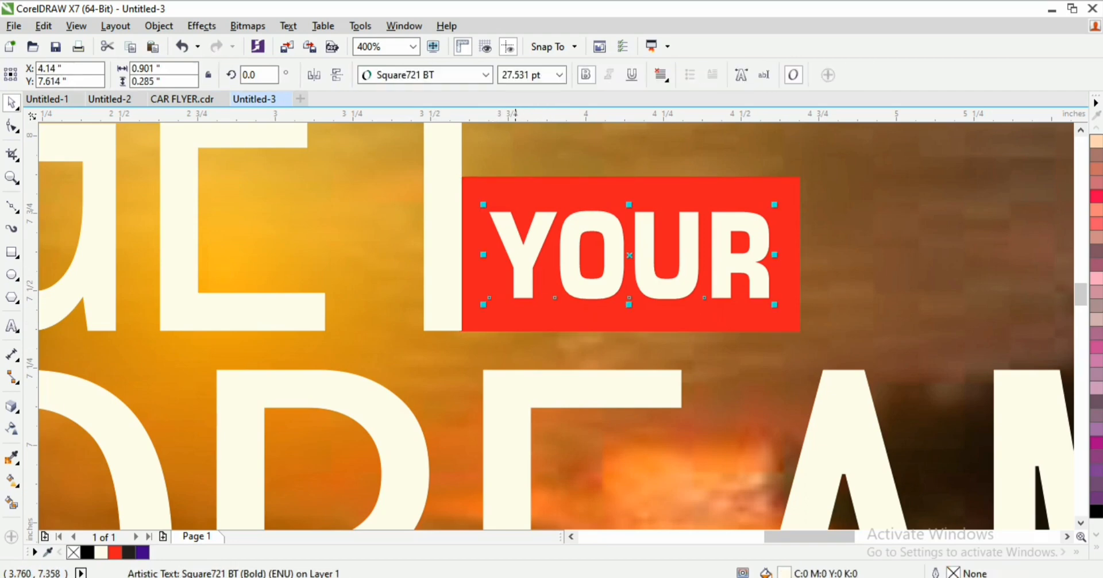
left_click(520, 309, "shift")
key("e")
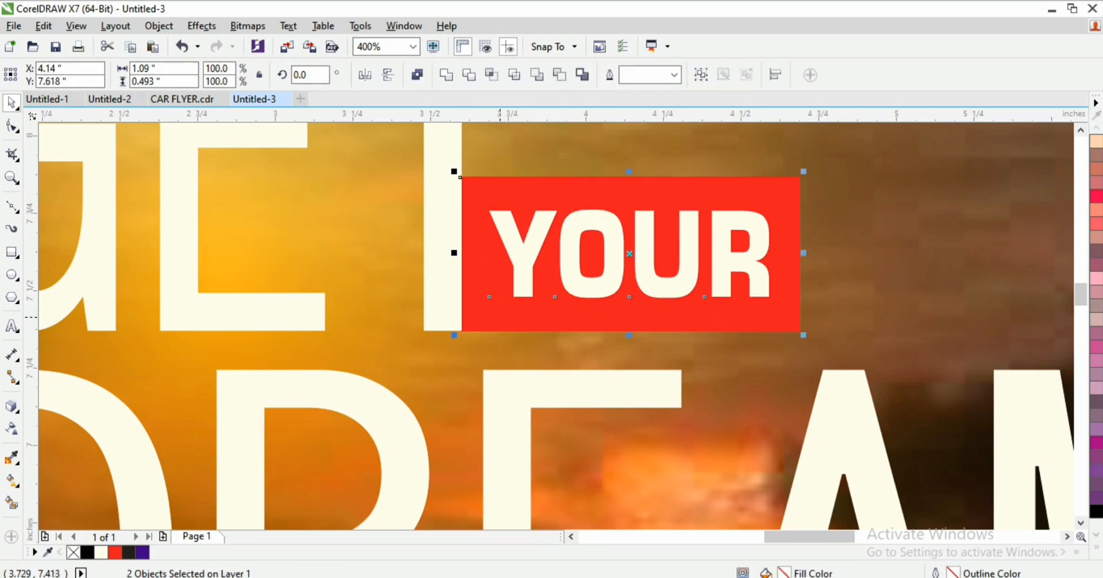
key("z")
right_click(480, 297)
right_click(480, 297)
right_click(480, 297)
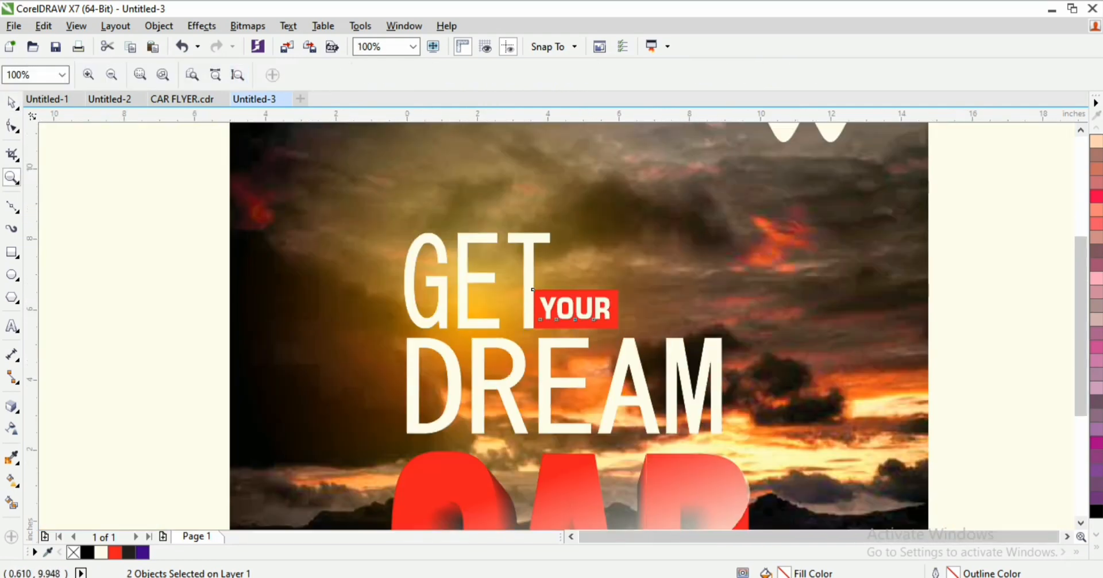
Step: Zoom to the whole page and preview the finished flyer full-screen
left_click(238, 74)
key("space")
right_click(284, 248)
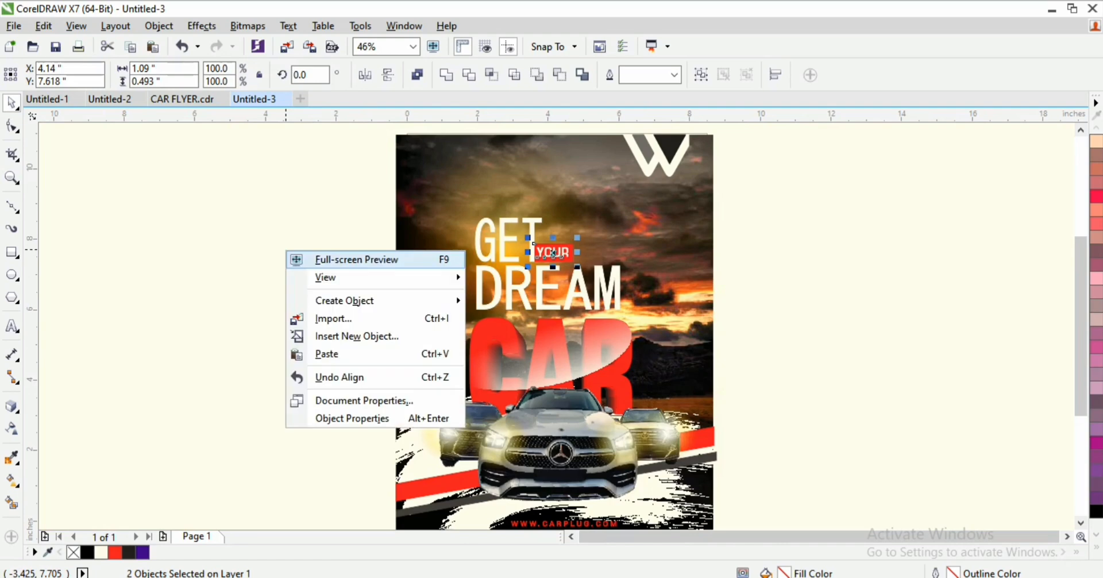
left_click(344, 258)
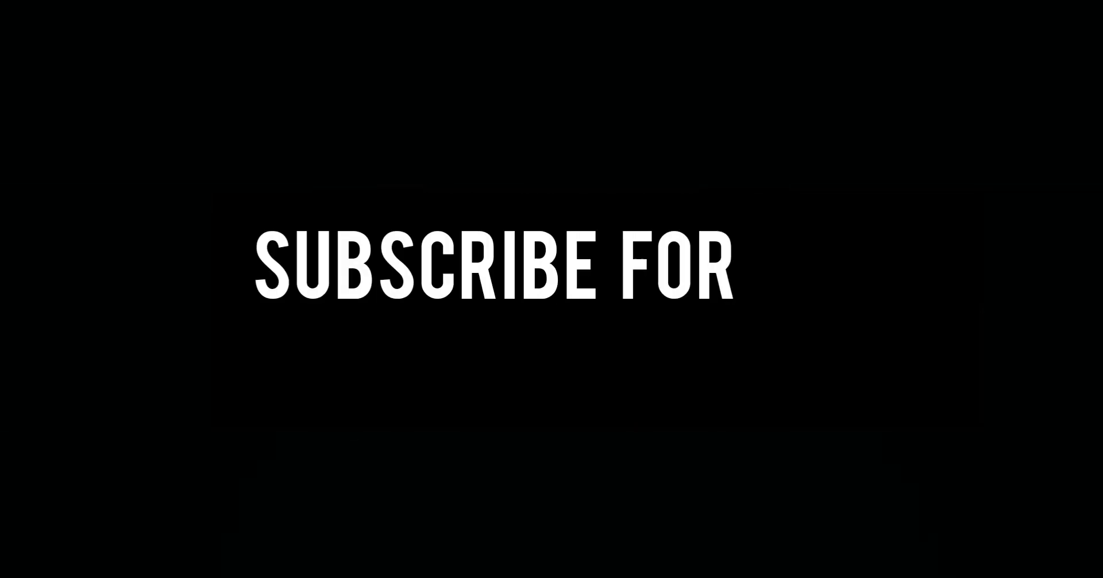